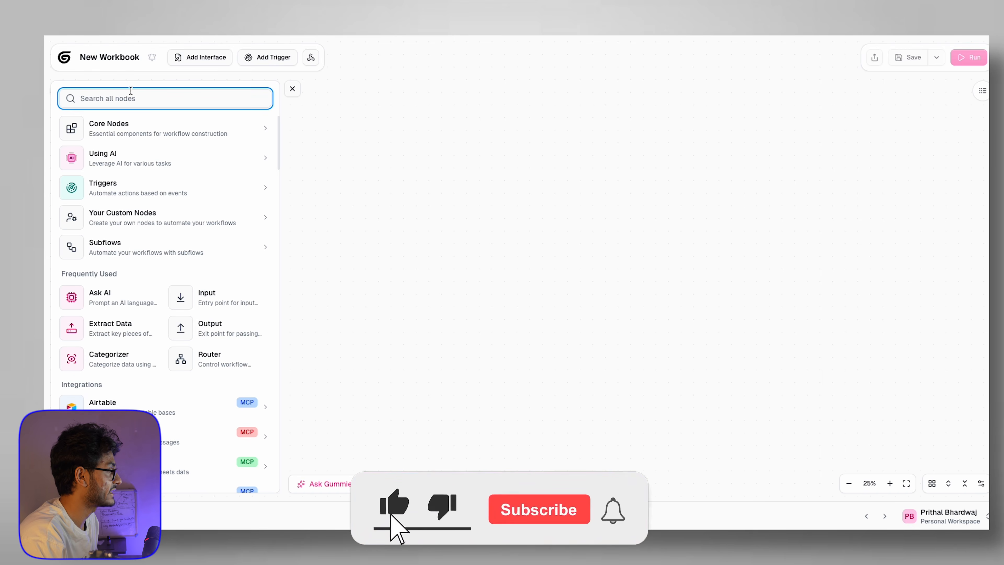
scroll(141, 170, "down", 4)
scroll(142, 174, "up", 2)
scroll(152, 287, "up", 2)
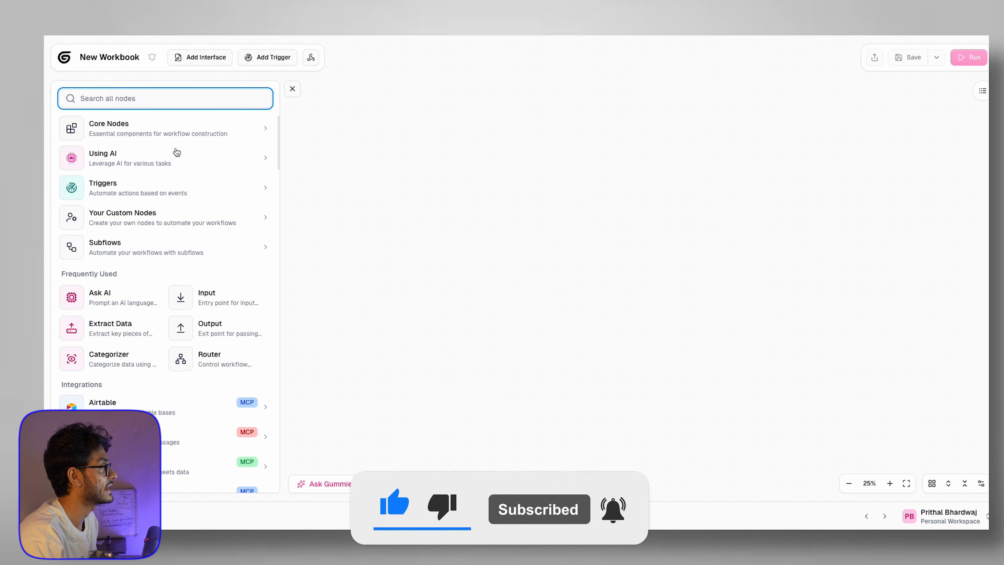
left_click(176, 153)
left_click(69, 99)
scroll(162, 343, "down", 2)
scroll(162, 344, "down", 6)
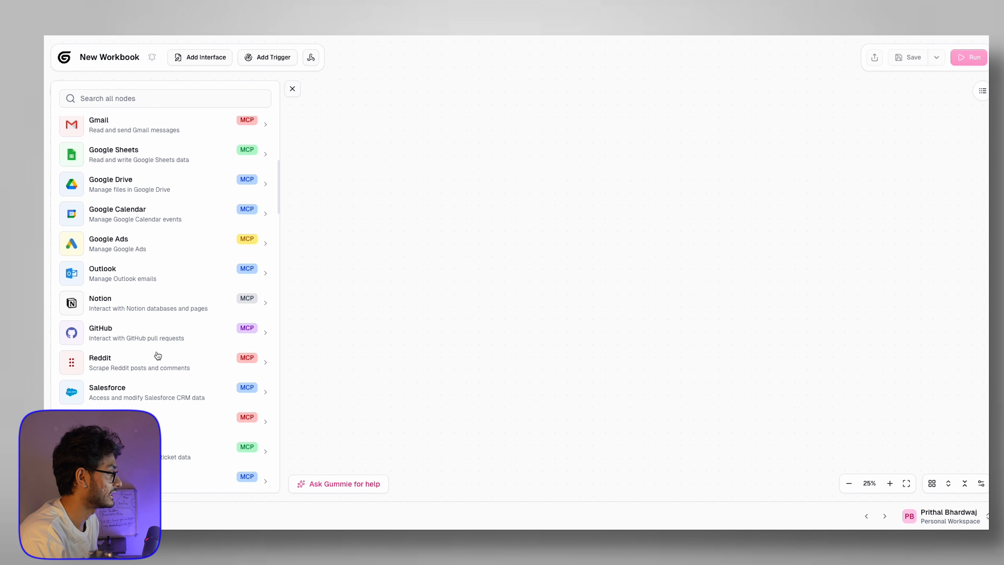
scroll(159, 376, "down", 12)
scroll(160, 379, "up", 20)
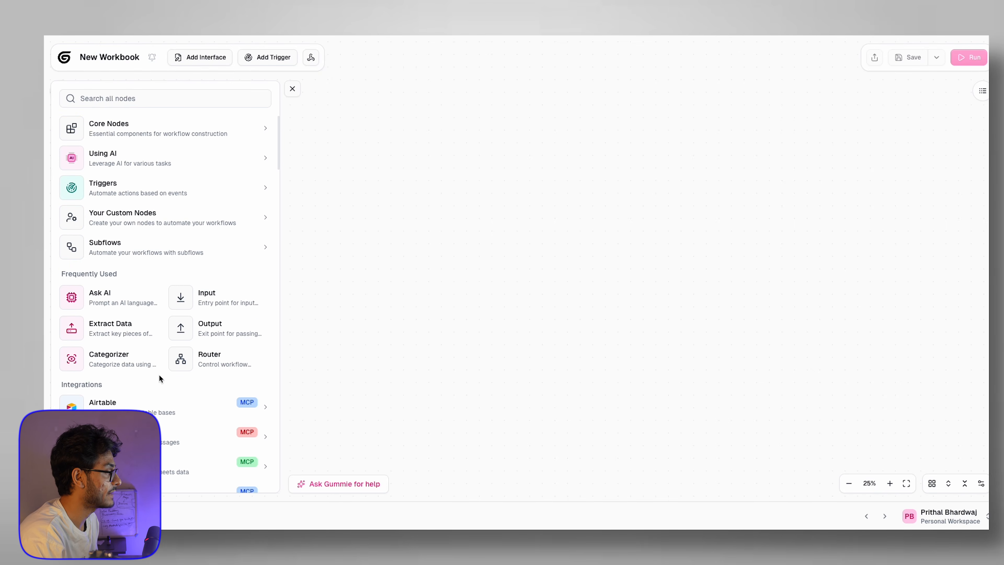
scroll(159, 379, "down", 2)
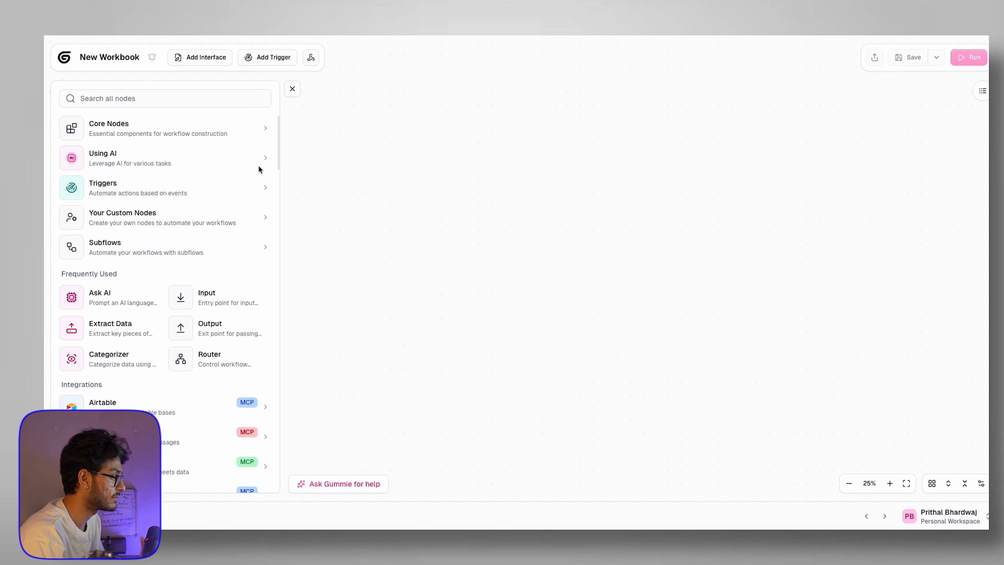
Step: Add an Ask AI node from the Using AI group, leaving loop mode off
left_click(191, 165)
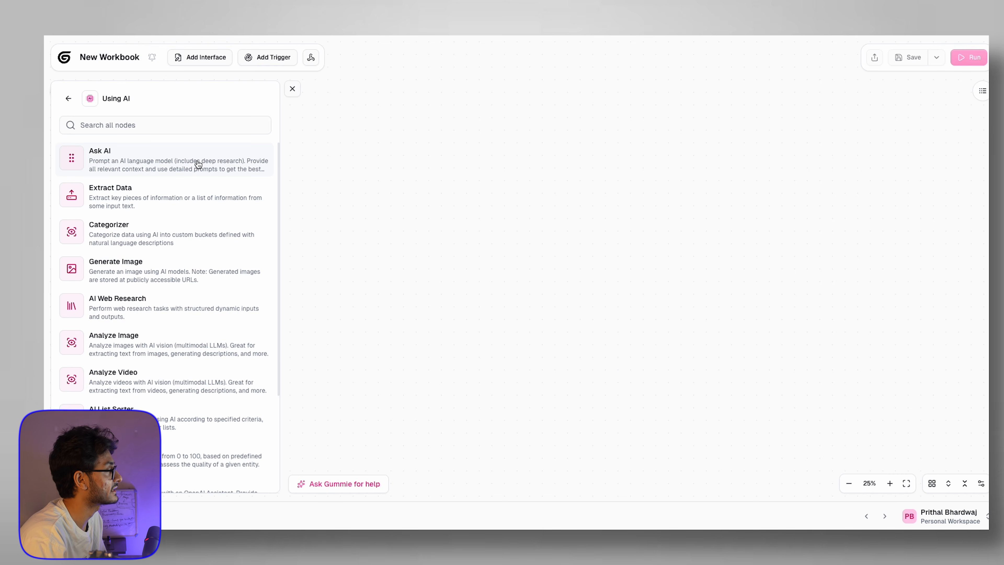
left_click(171, 160)
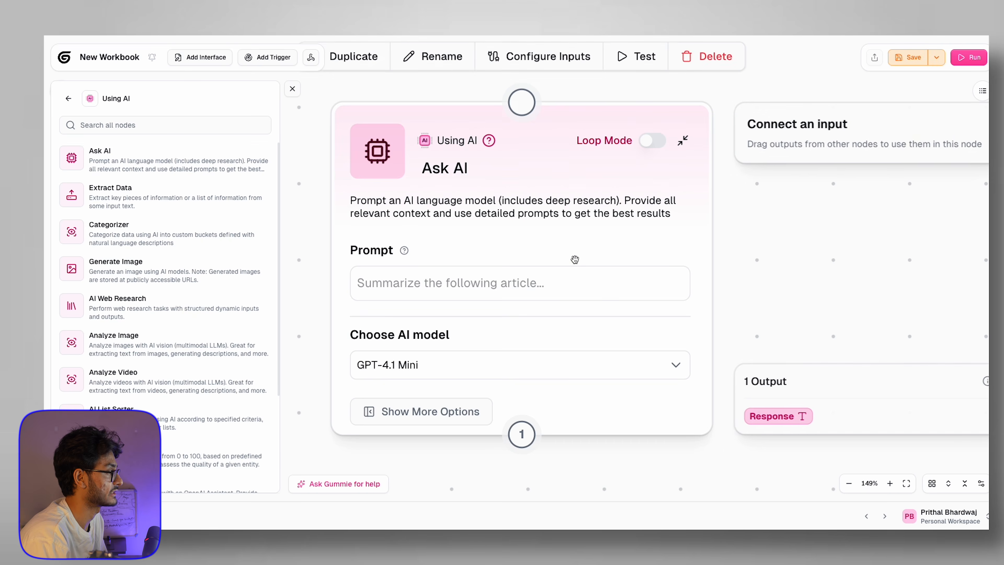
scroll(563, 250, "up", 5)
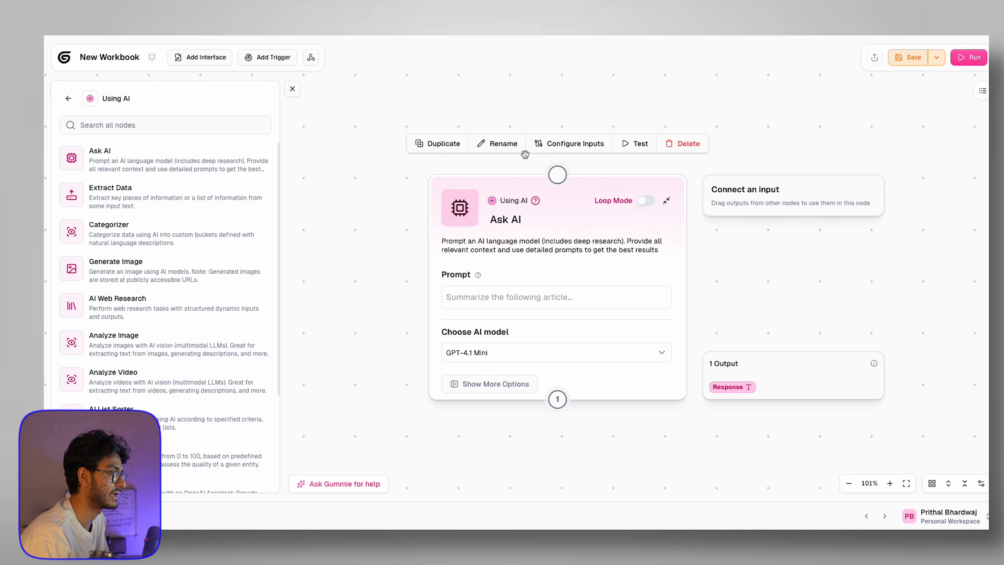
left_click(648, 203)
left_click(647, 203)
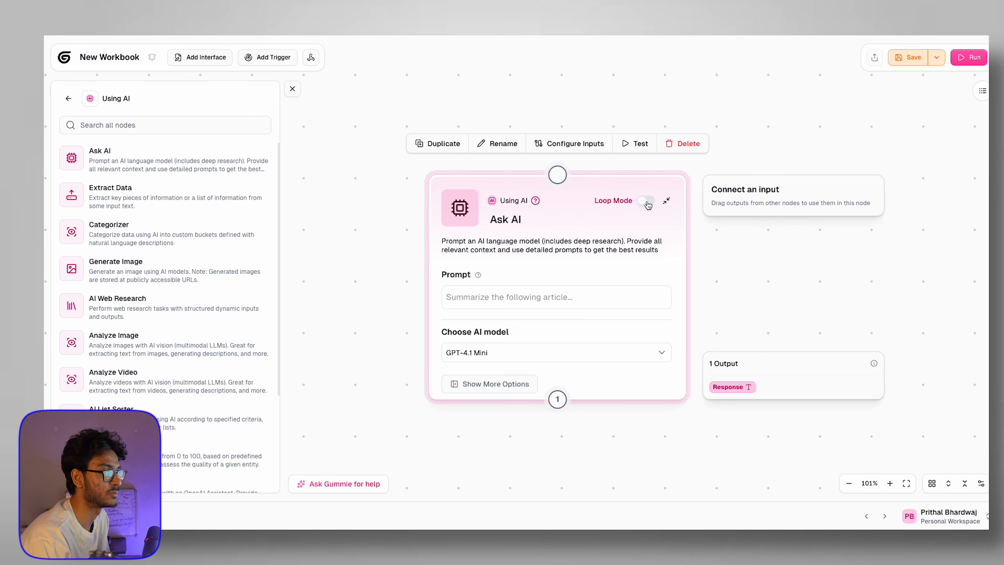
Step: Set the Ask AI model to GPT-4.1 Nano and enter the prompt 'bsddsf sdf s'
left_click(516, 303)
left_click(525, 355)
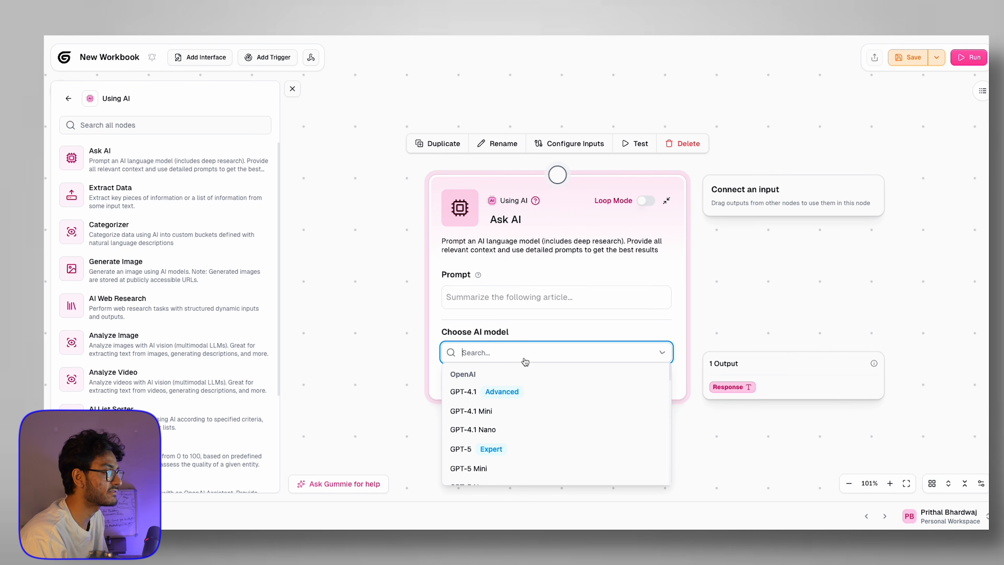
left_click(440, 324)
left_click(514, 353)
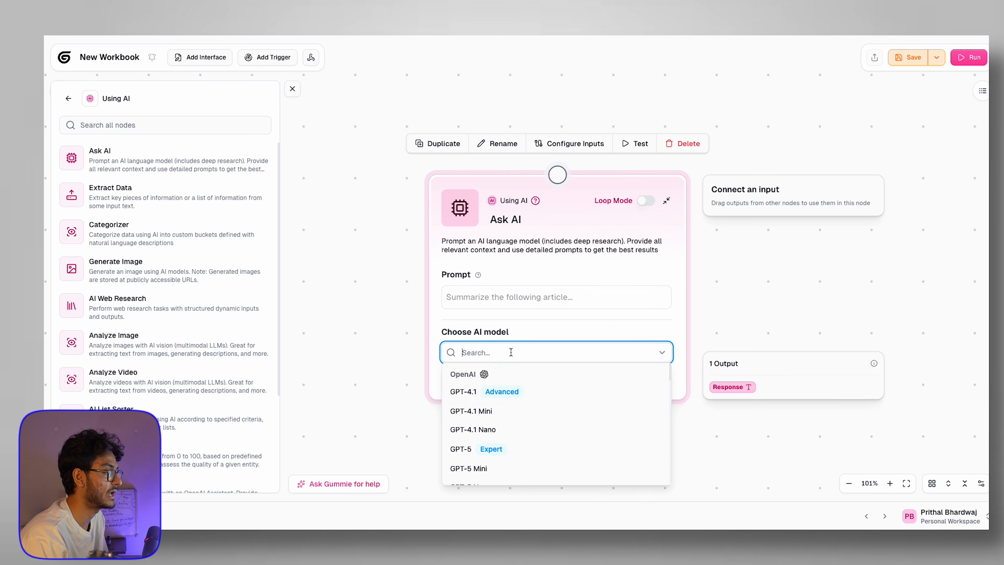
scroll(512, 436, "down", 10)
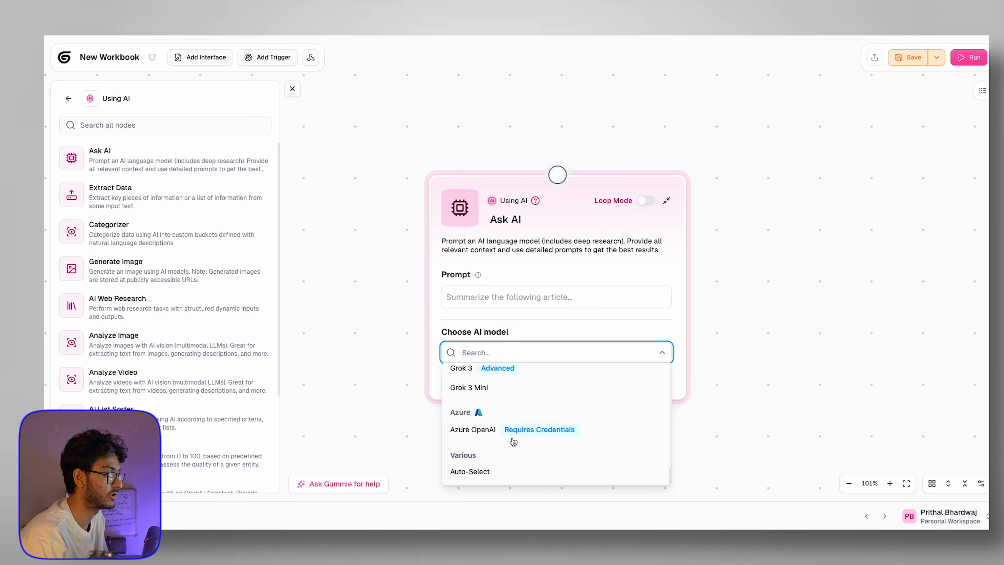
scroll(513, 441, "up", 10)
scroll(513, 442, "down", 8)
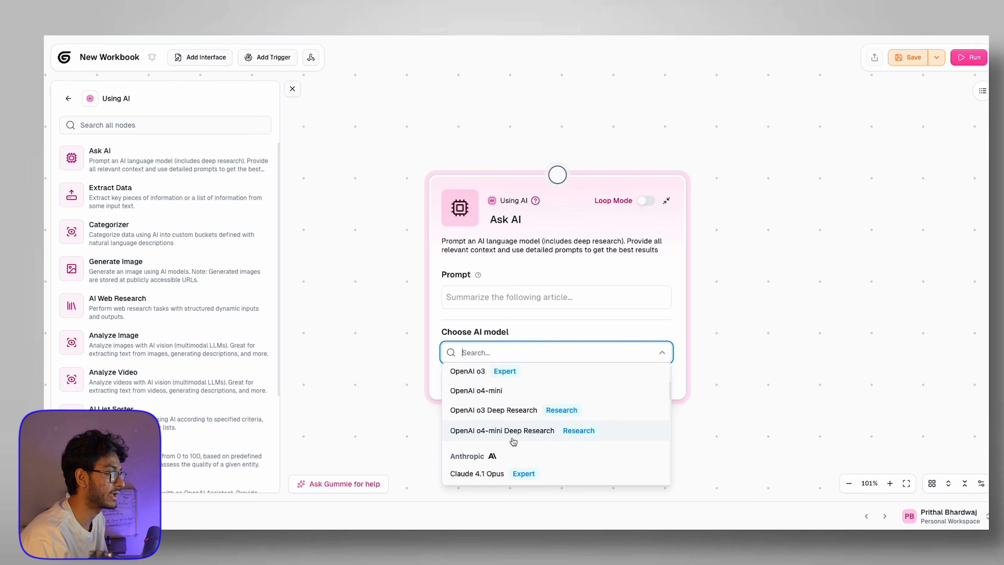
scroll(513, 442, "down", 5)
scroll(513, 442, "down", 6)
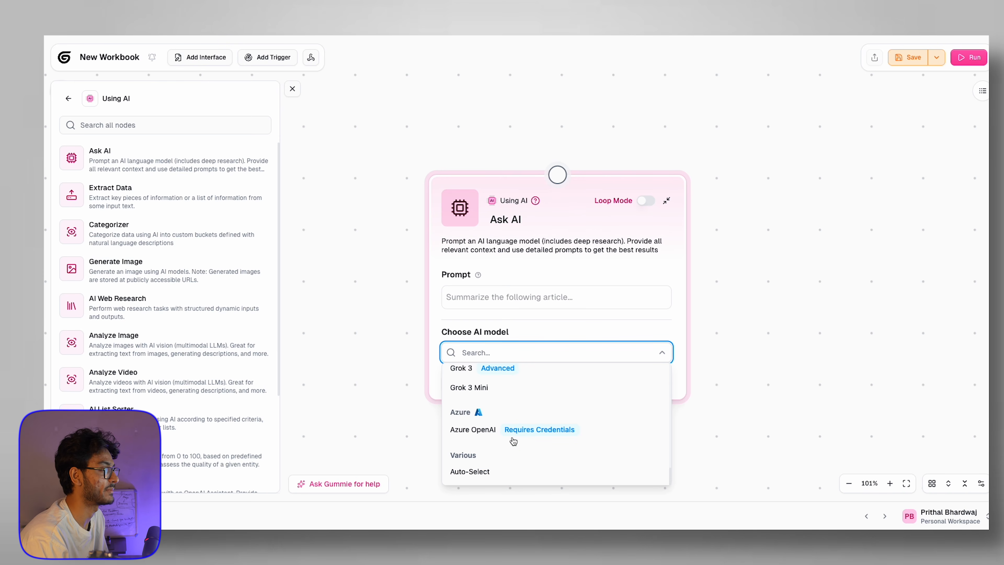
scroll(513, 441, "up", 20)
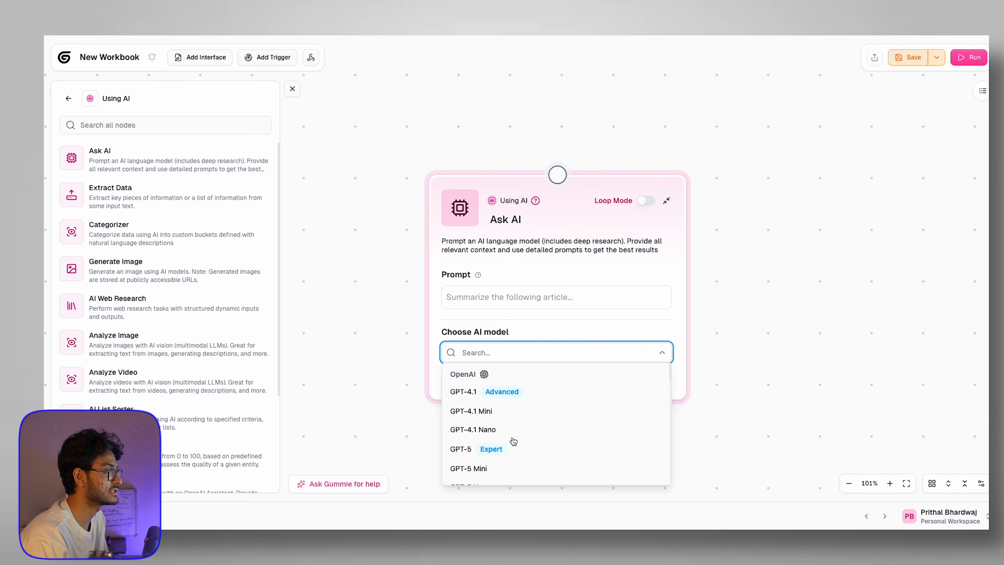
left_click(482, 429)
left_click(492, 297)
type("bsddsf sdf s")
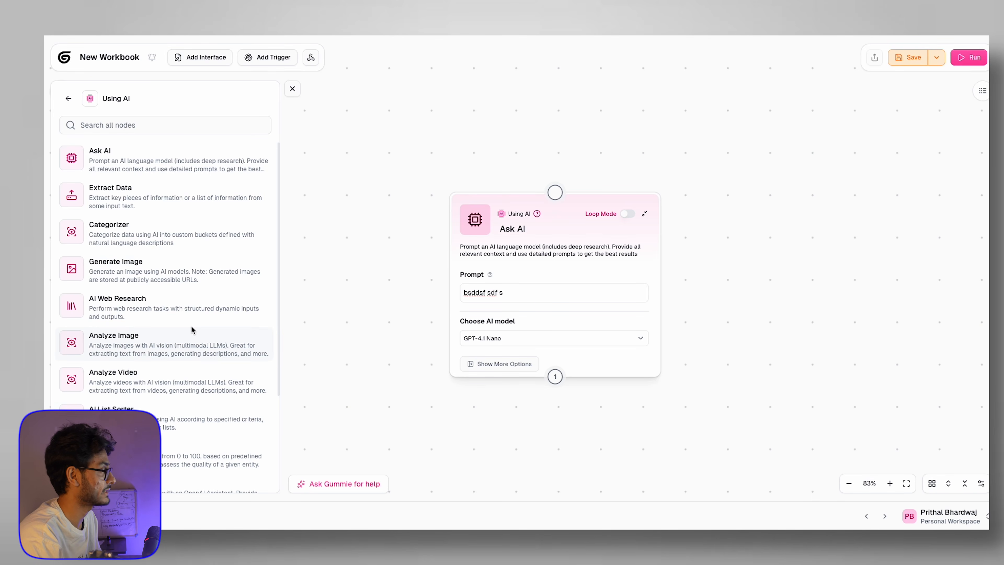
left_click(164, 125)
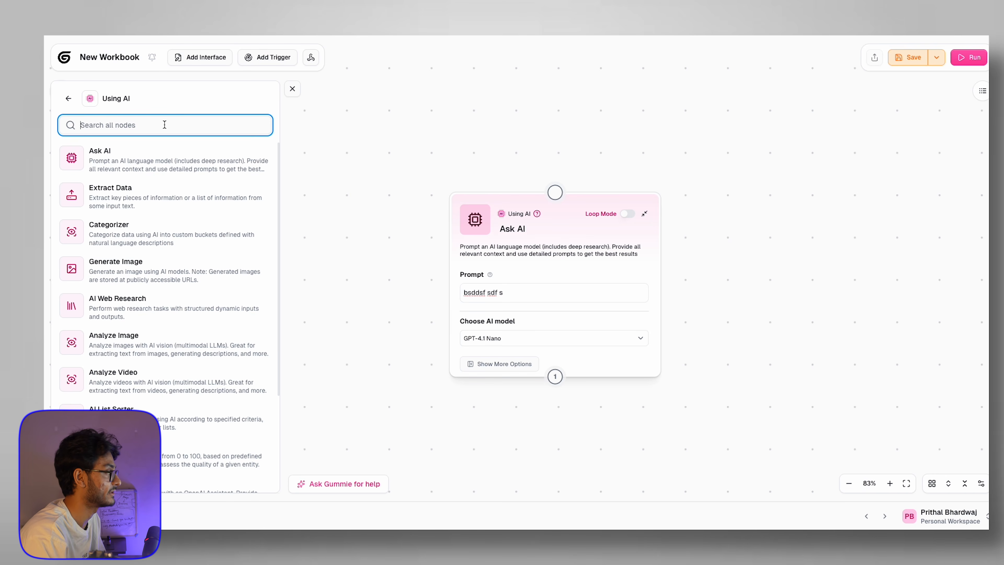
Step: Search 'enrich' and place an Enrich Contact Information node right of Ask AI
scroll(482, 197, "down", 2)
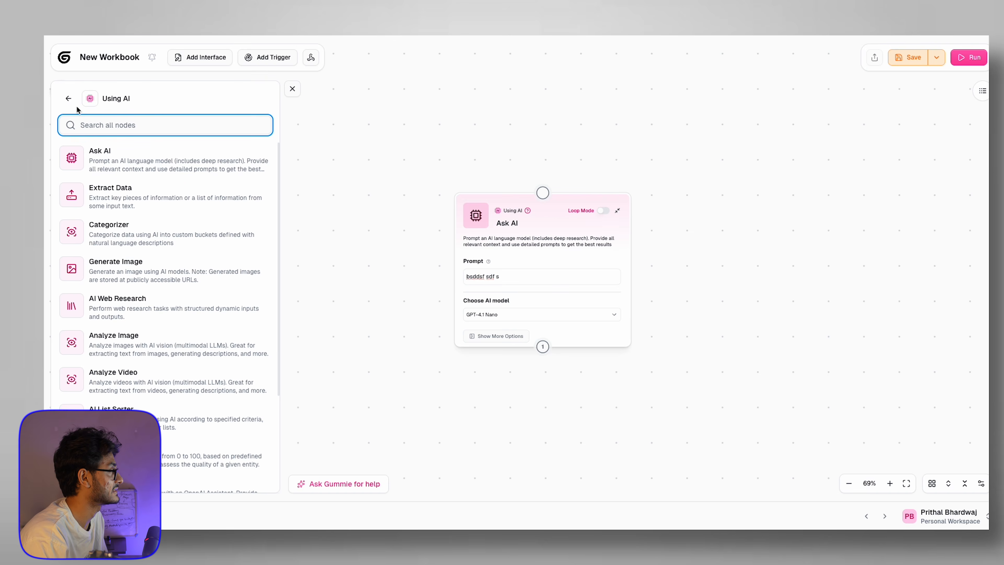
left_click(70, 99)
left_click(138, 98)
type("enrich")
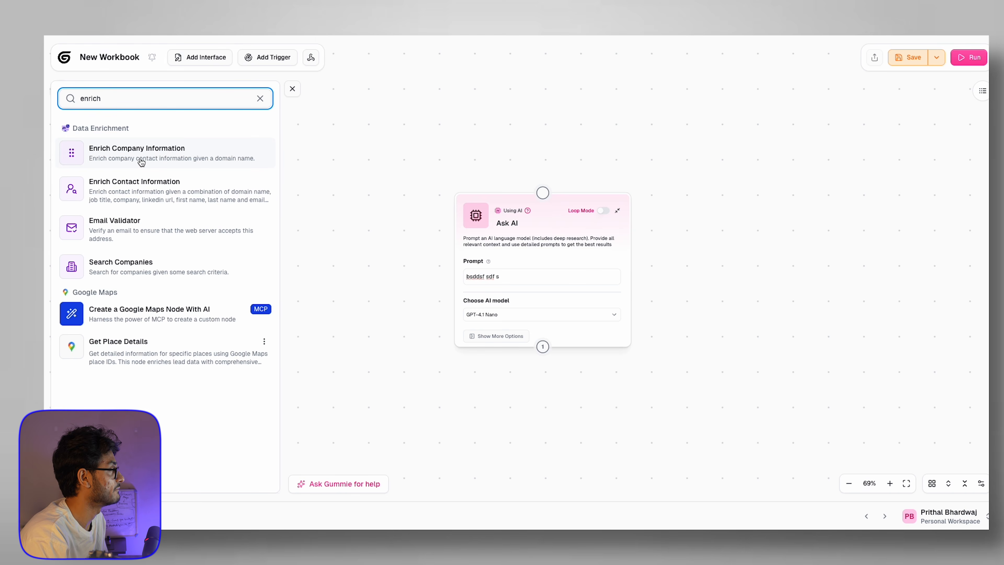
left_click(163, 201)
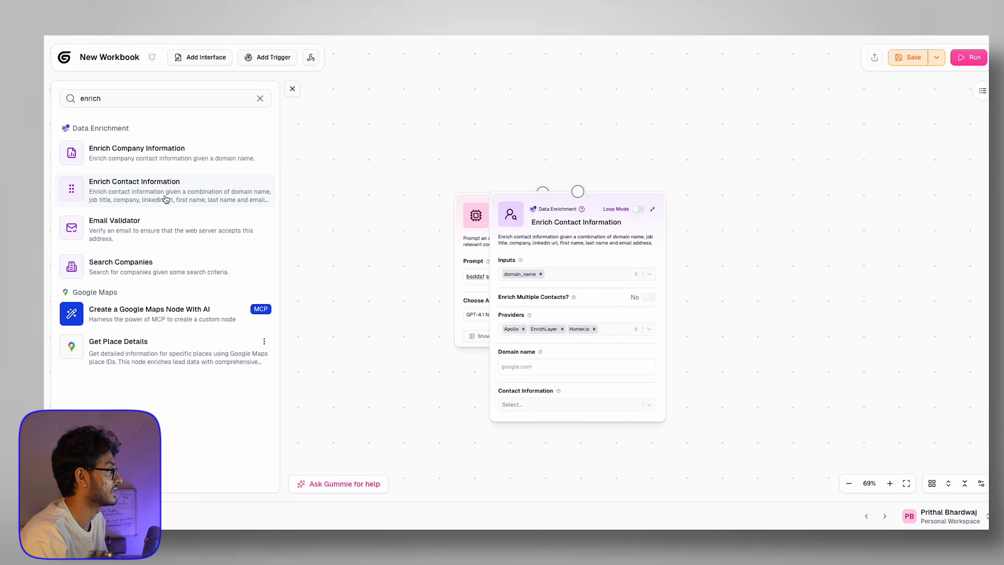
left_click_drag(549, 213, 737, 175)
Step: Review the enrichment providers (Apollo, EnrichLayer, Hunter.io), then search nodes for 'text to'
scroll(737, 175, "up", 5)
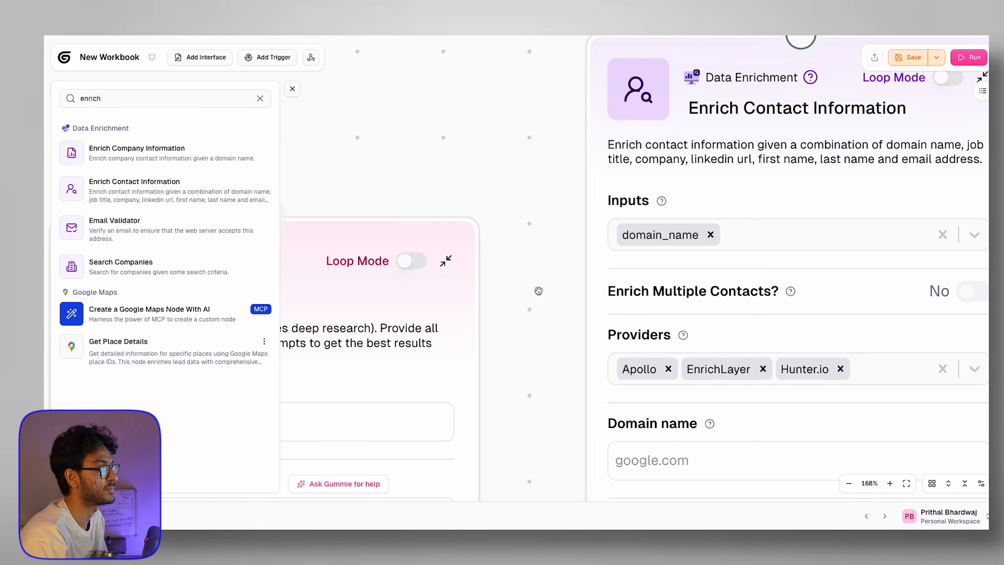
scroll(538, 292, "down", 6)
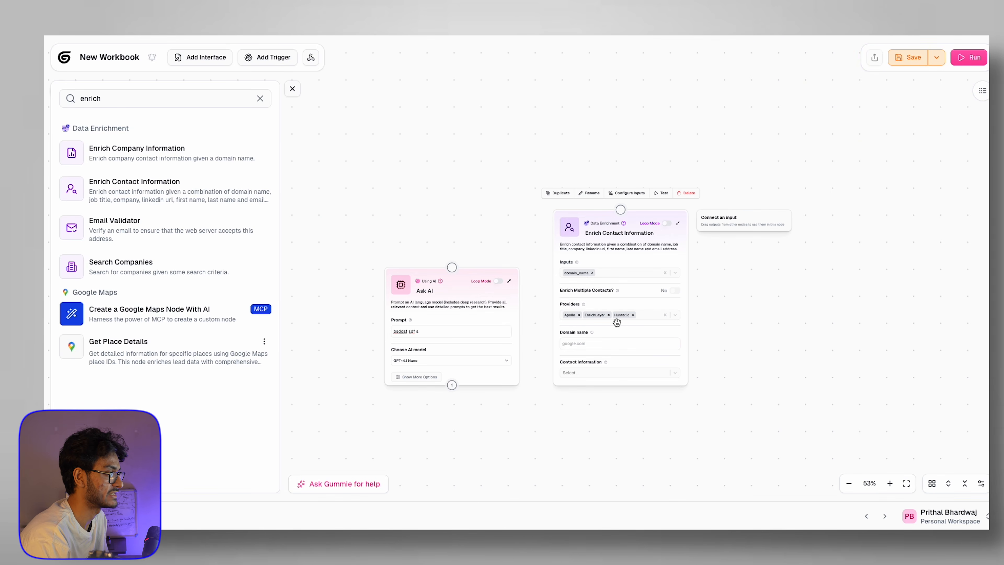
scroll(616, 322, "up", 7)
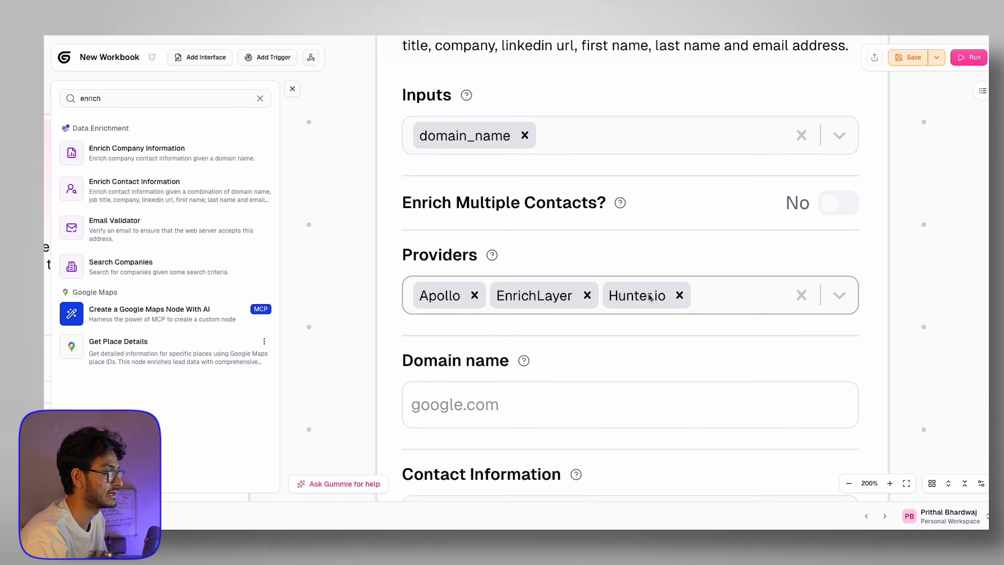
left_click(776, 292)
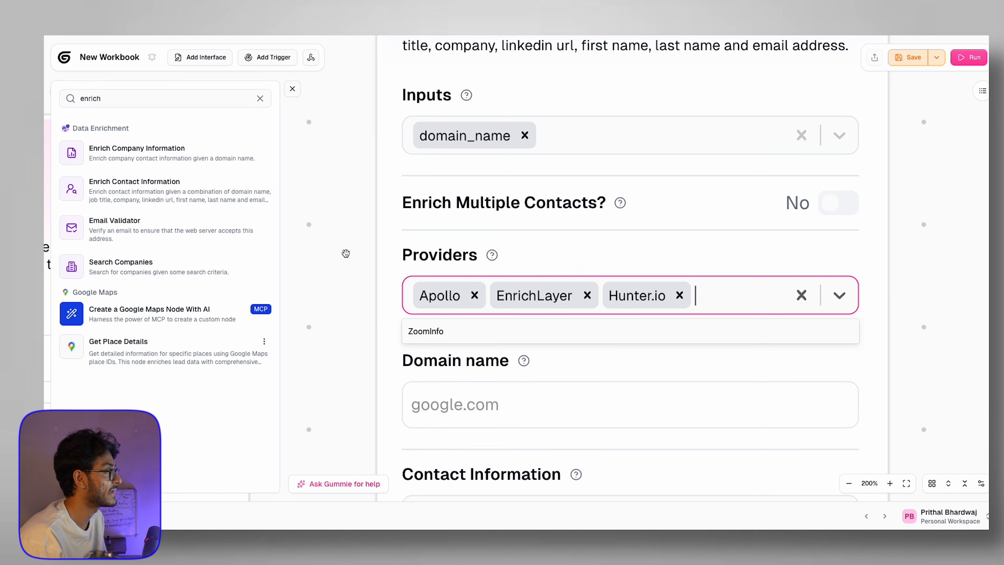
scroll(345, 253, "down", 8)
double_click(198, 96)
type("text to")
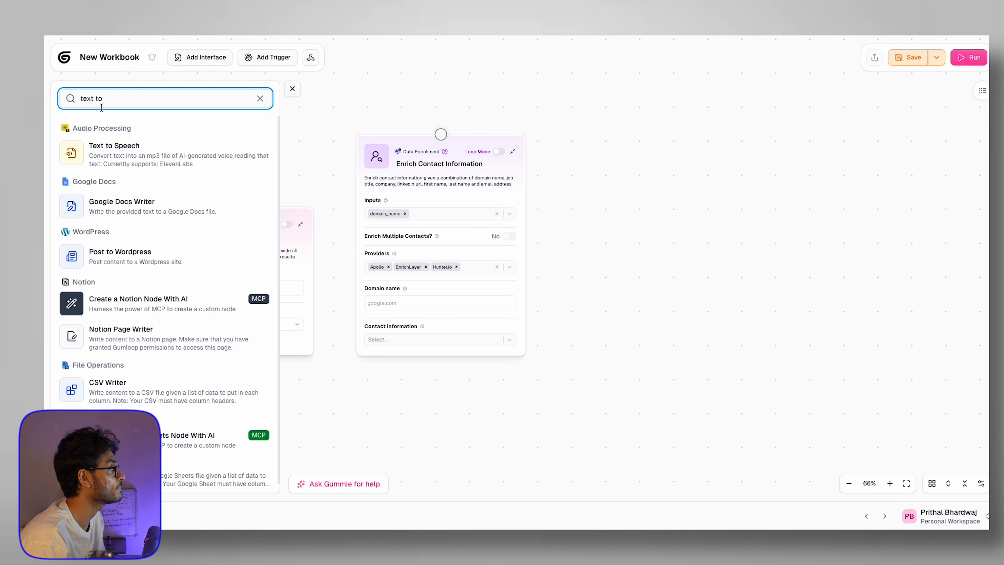
Step: Add a Text to Speech node right of the enrichment node using ElevenLabs
left_click(72, 153)
left_click_drag(627, 197, 710, 197)
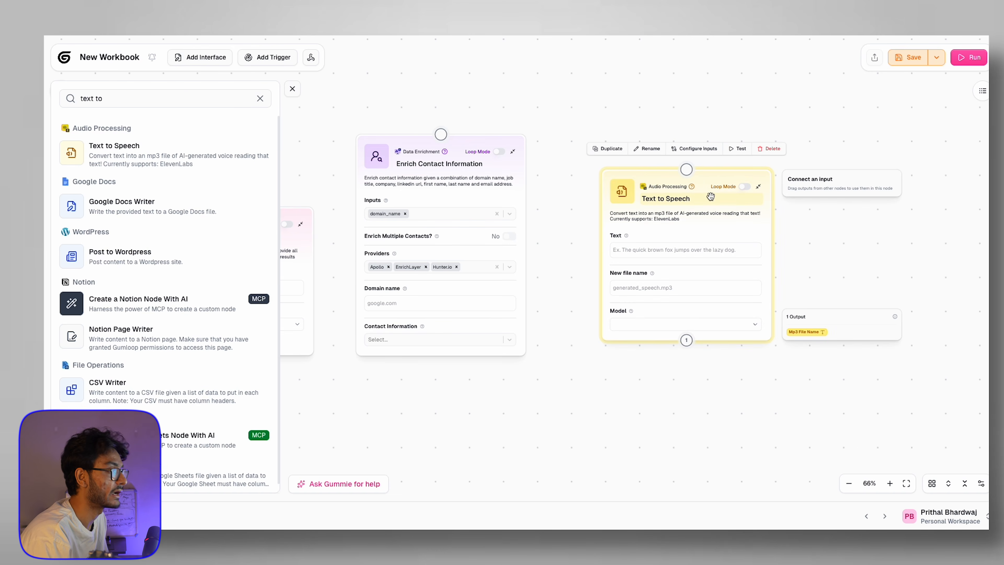
left_click(686, 324)
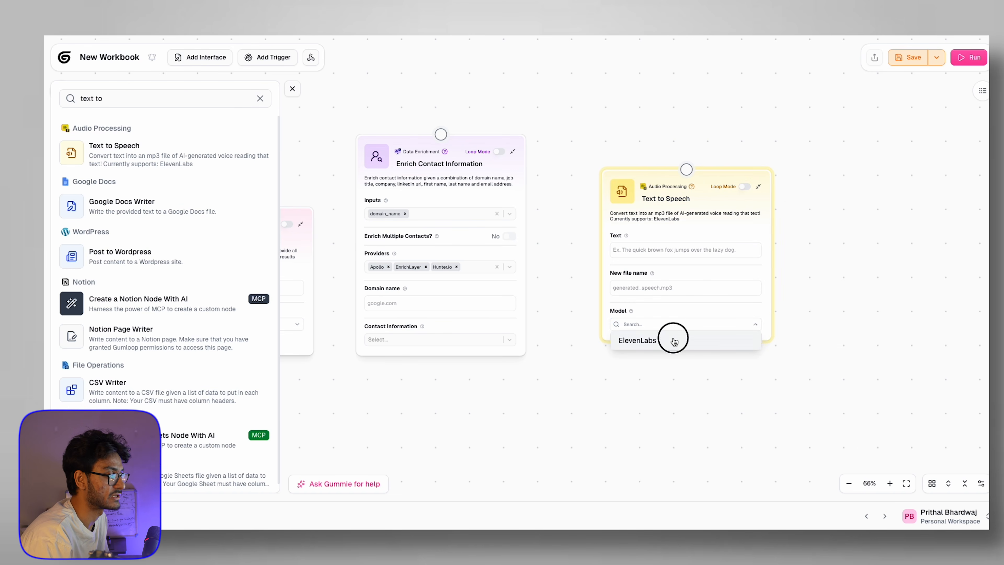
left_click(674, 341)
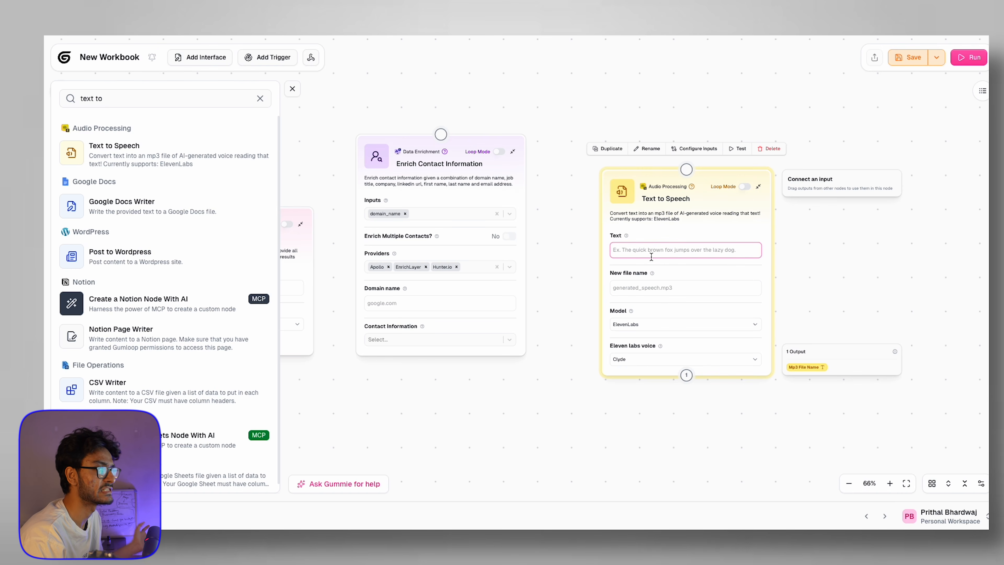
Step: Bring up the Gmail node group listing Sender, Reader and Updater
left_click(648, 289)
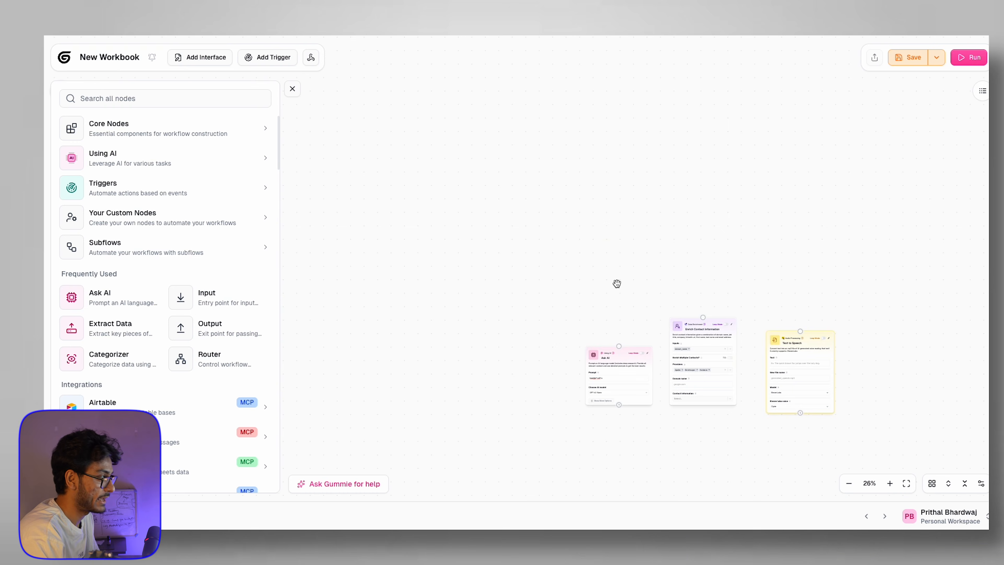
scroll(616, 283, "down", 2)
scroll(476, 240, "down", 1)
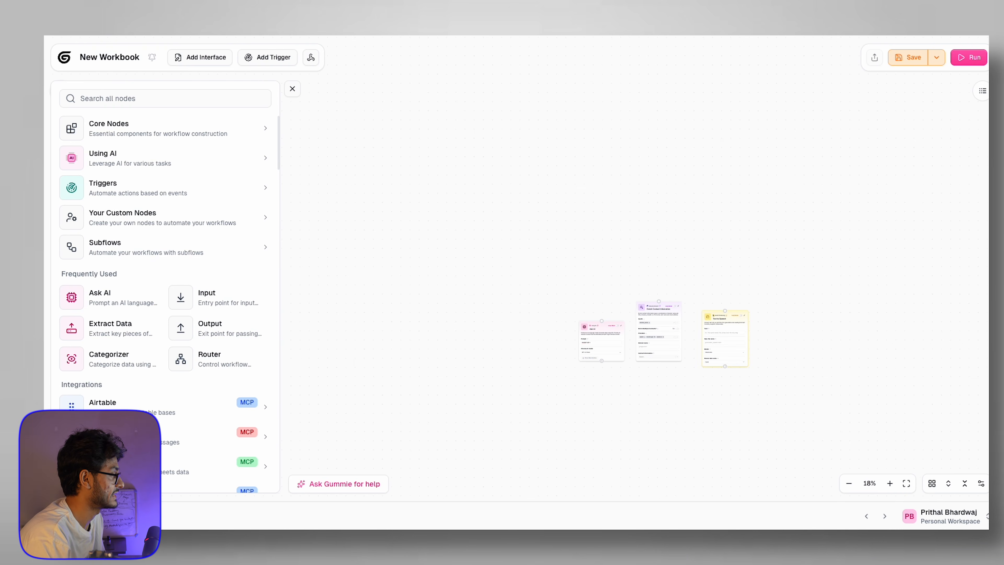
scroll(207, 199, "down", 5)
left_click(208, 236)
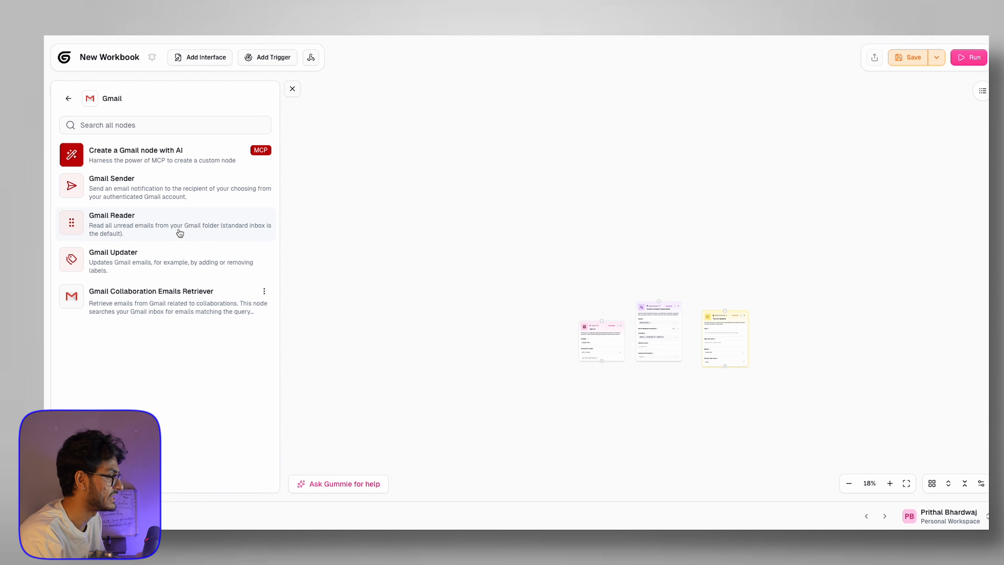
Step: Have Gummie generate a Gmail node fetching 'Meeting'-subject emails from a specific sender
left_click(146, 162)
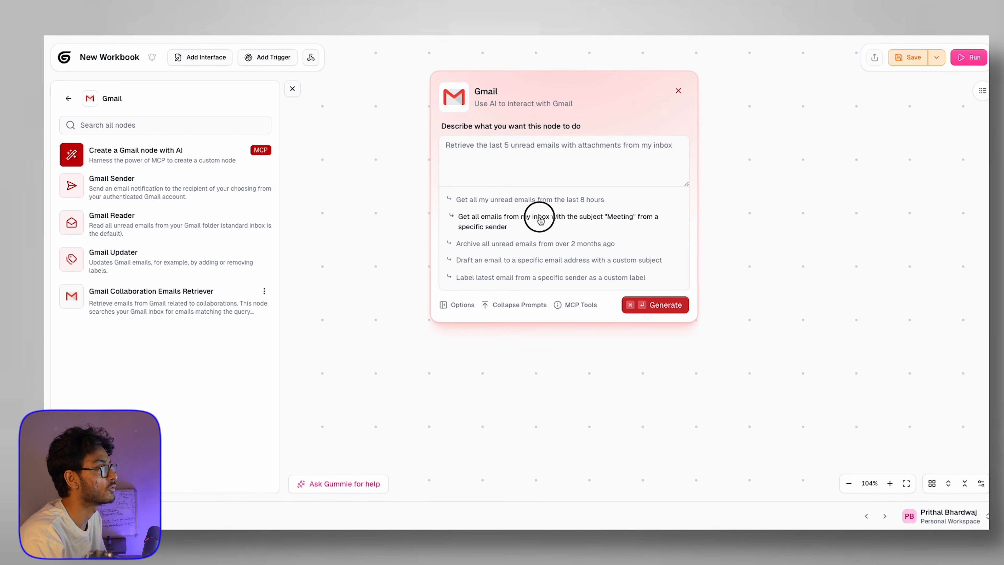
left_click(540, 217)
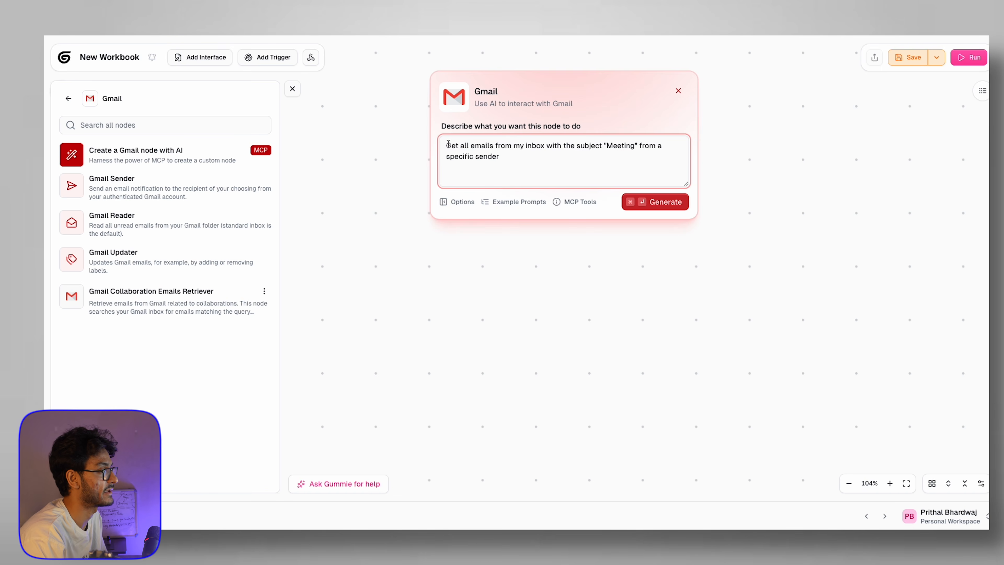
left_click_drag(448, 143, 580, 164)
left_click(582, 164)
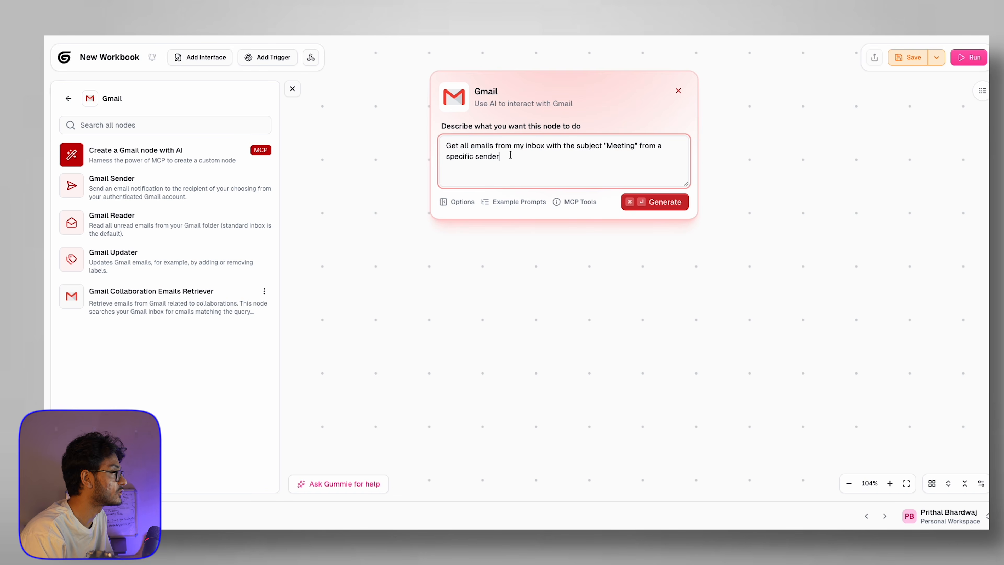
left_click(661, 205)
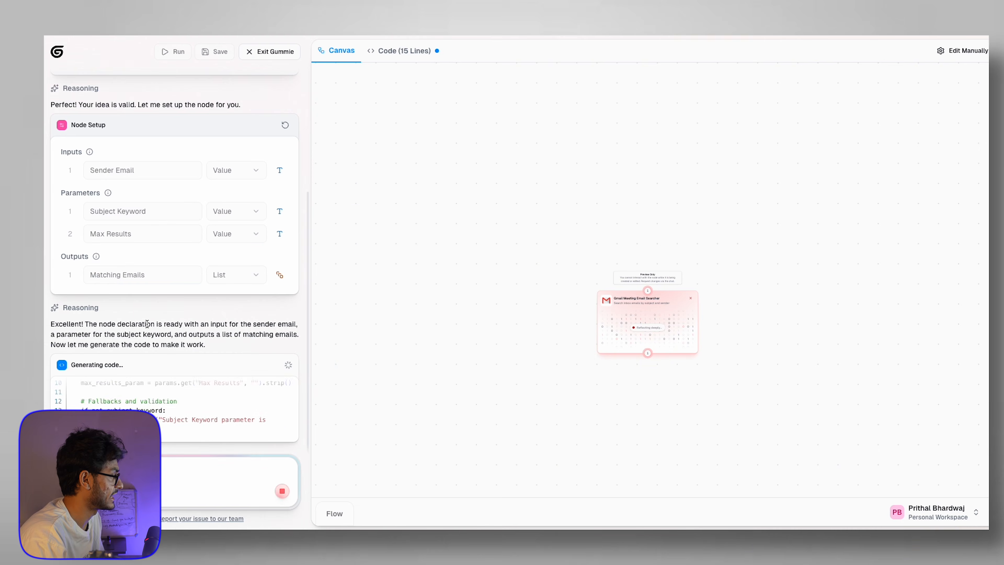
Step: Scroll the Gummie chat and pan the canvas to inspect the Gmail Meeting Email Searcher node
scroll(147, 324, "up", 5)
scroll(147, 323, "down", 5)
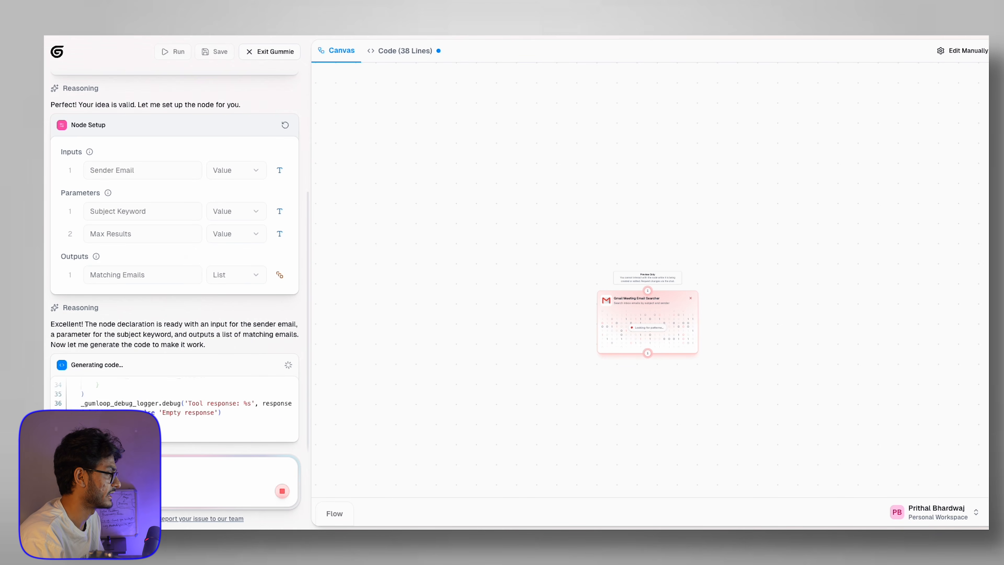
scroll(220, 114, "up", 5)
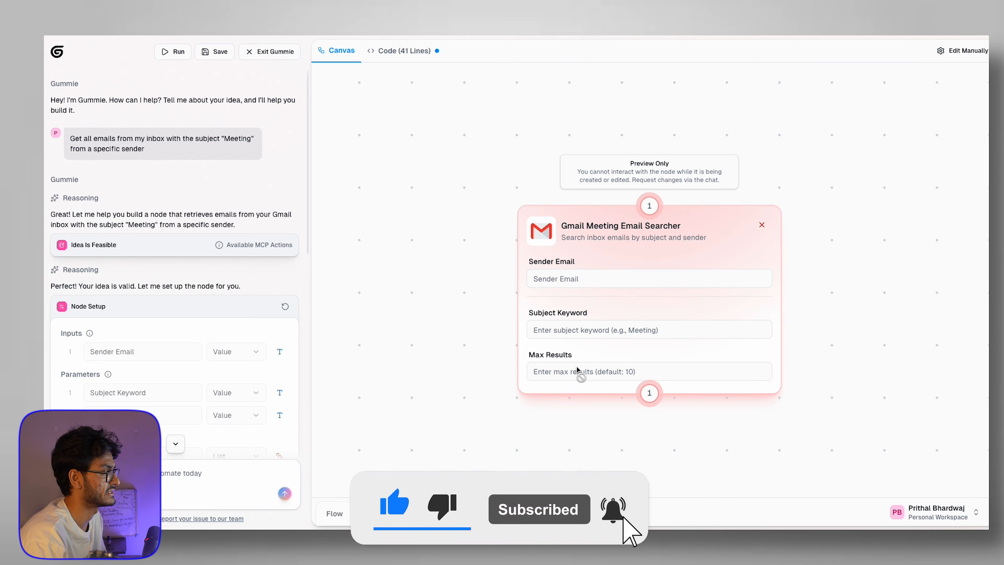
scroll(577, 369, "down", 5)
left_click_drag(646, 309, 594, 315)
scroll(682, 187, "down", 3)
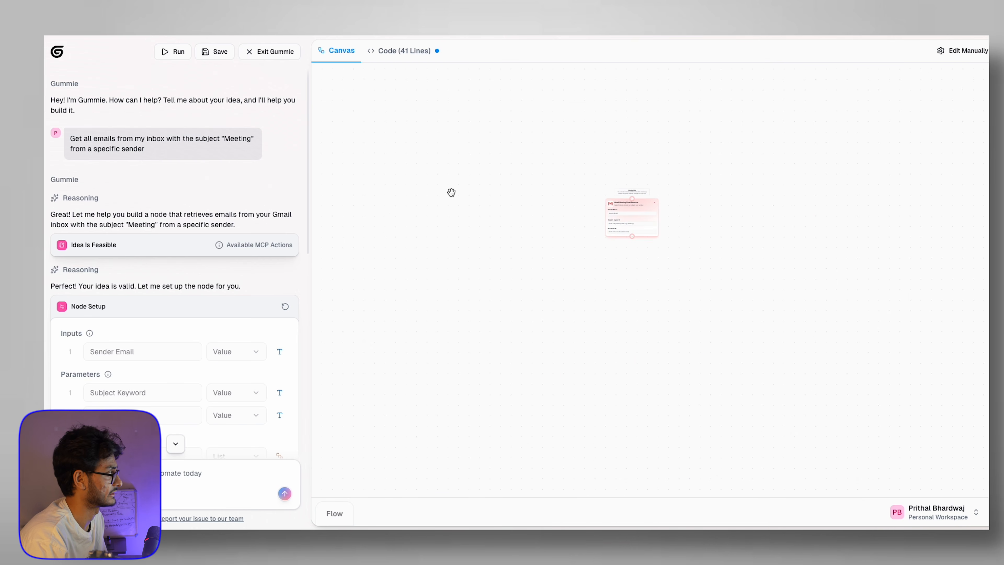
Step: Discard the unsaved Gmail node draft and search the node library for 'api'
left_click(57, 51)
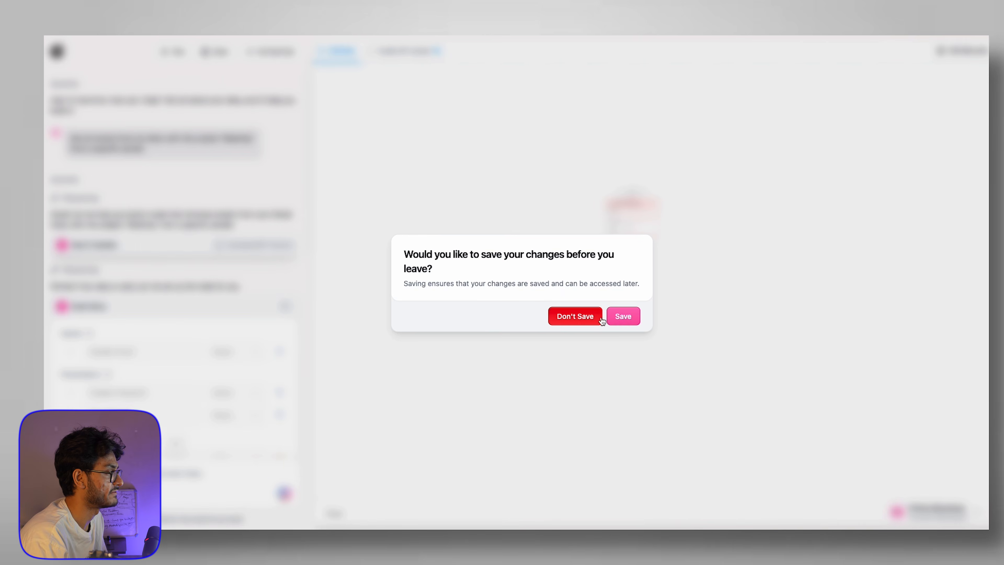
left_click(581, 315)
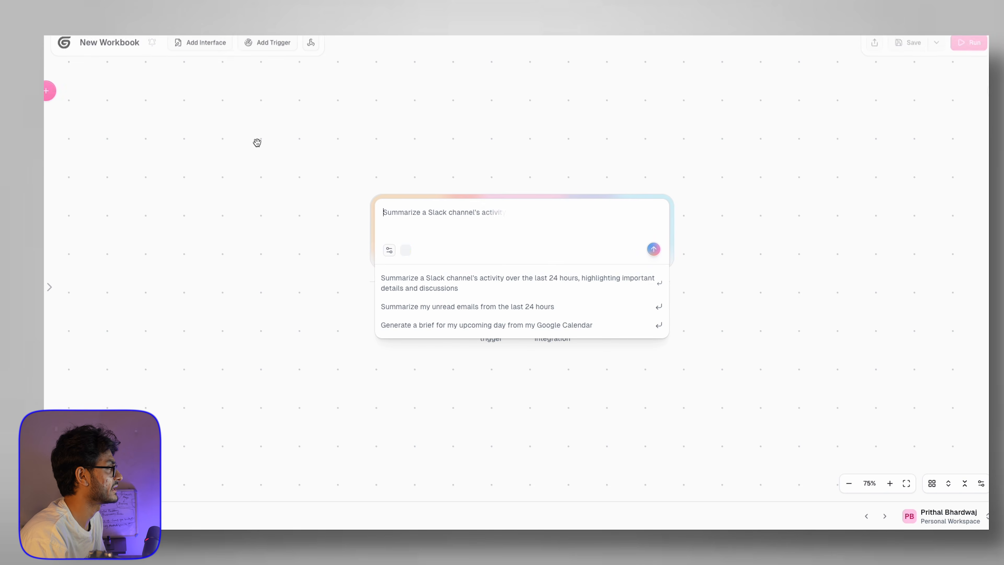
left_click(63, 92)
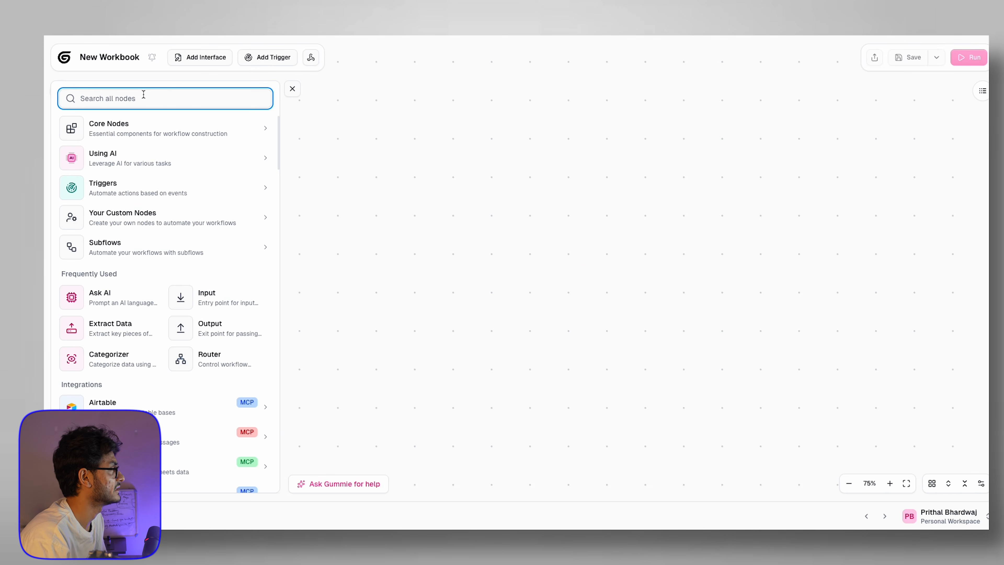
type("cutom")
key("BackSpace")
key("BackSpace")
key("BackSpace")
key("BackSpace")
key("BackSpace")
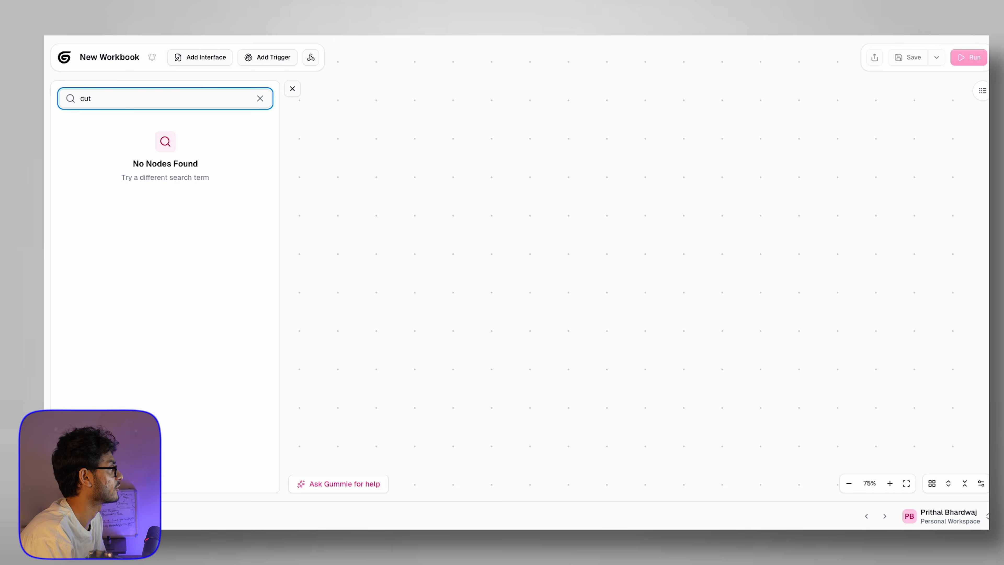
type("api")
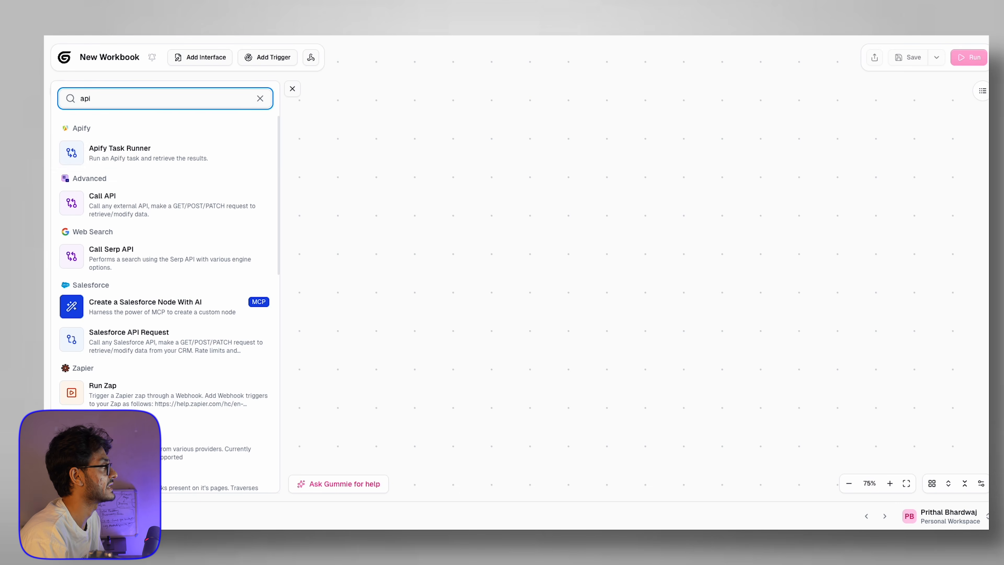
Step: Add a Call API node, check its request method choices, then delete it
left_click(125, 205)
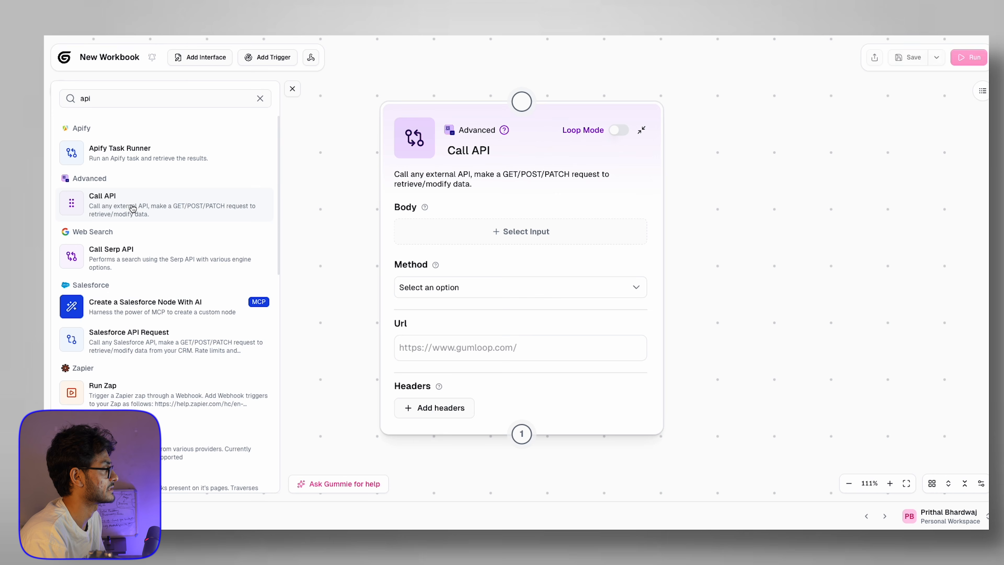
left_click(510, 287)
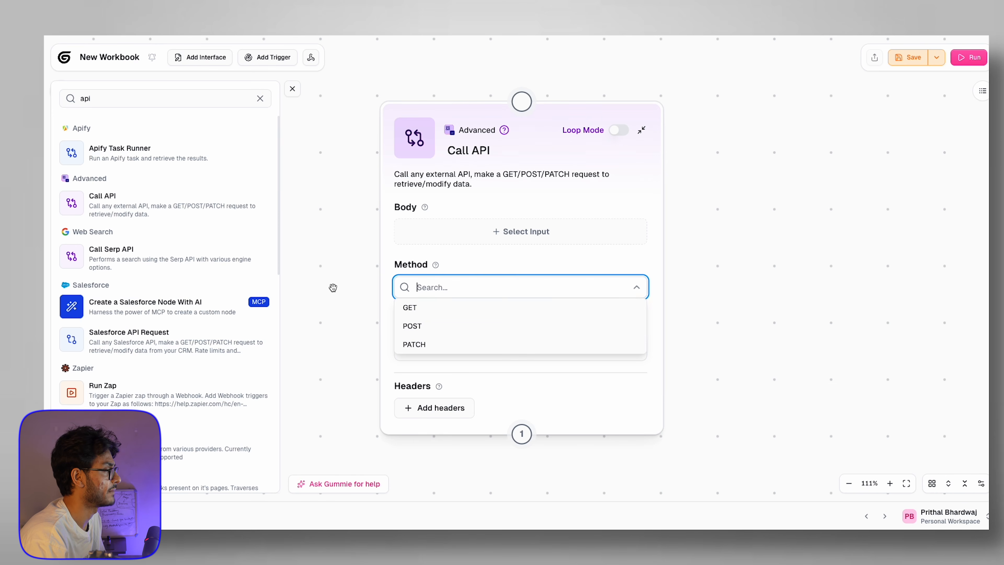
left_click(387, 267)
scroll(386, 267, "down", 5)
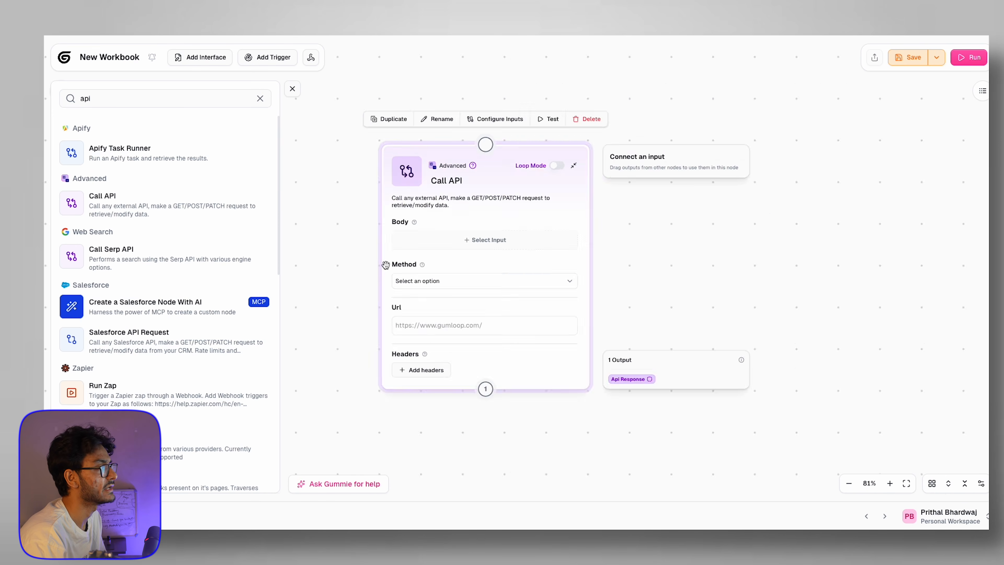
scroll(410, 269, "up", 5)
scroll(410, 269, "down", 6)
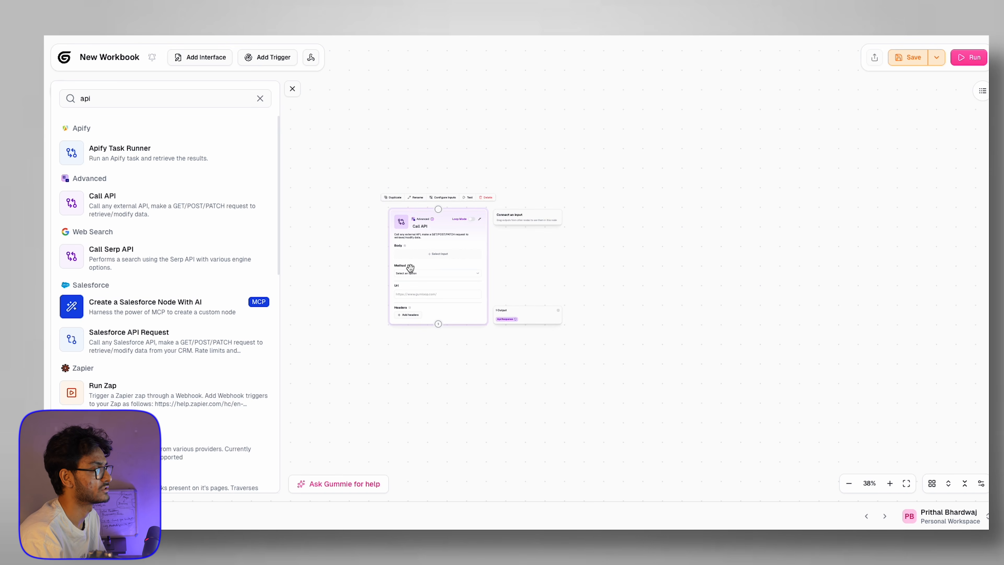
left_click(482, 199)
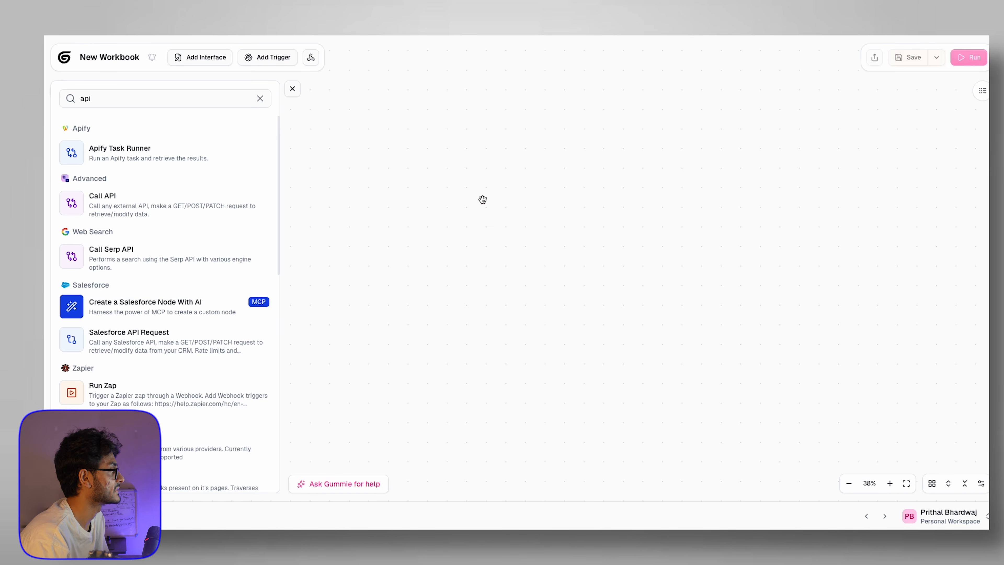
scroll(187, 335, "down", 3)
Step: Add a Zapier Run Zap node and focus its webhook url field
left_click(191, 269)
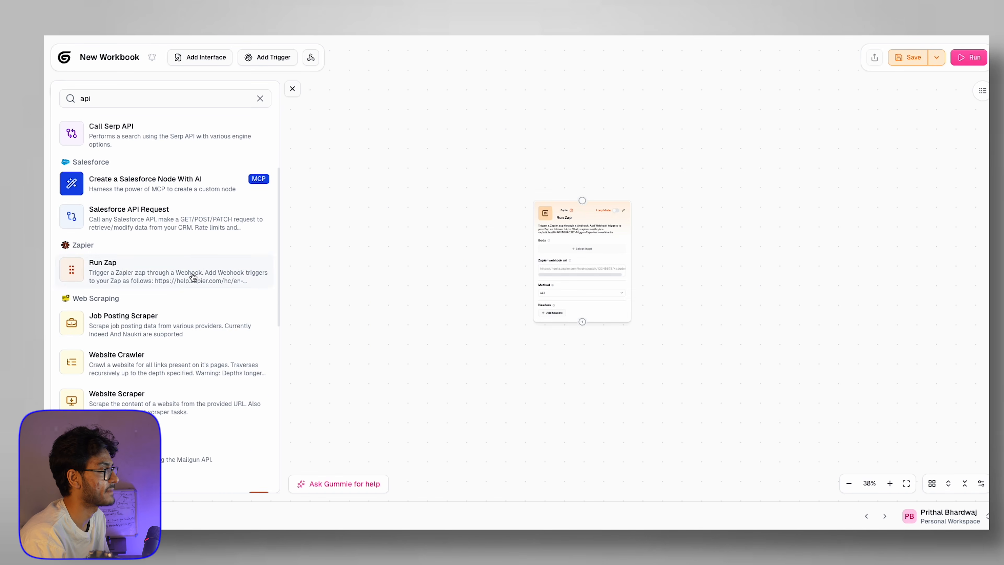
scroll(586, 233, "up", 6)
scroll(586, 232, "down", 3)
left_click(573, 293)
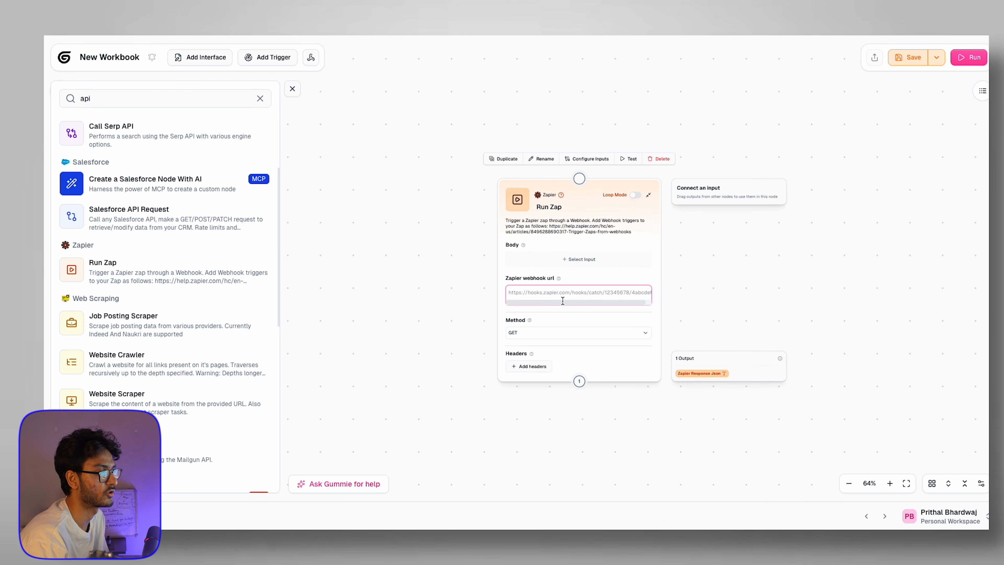
scroll(374, 291, "down", 4)
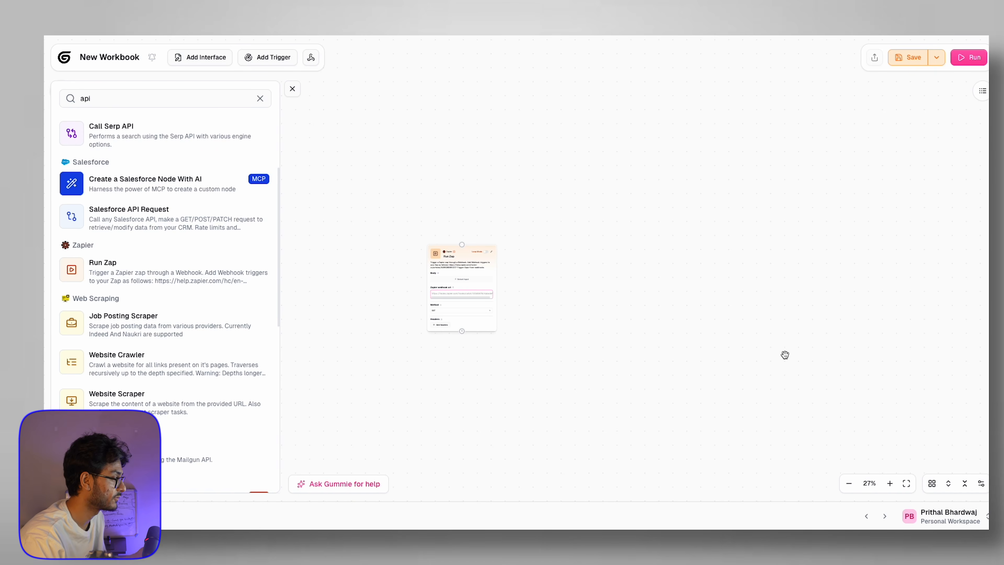
double_click(130, 96)
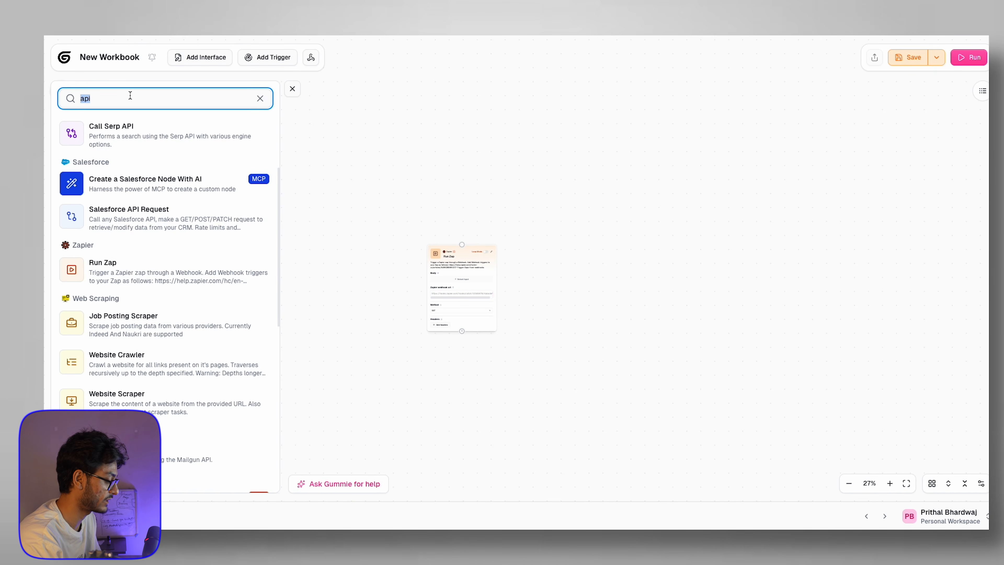
Step: Search 'webho' and place a Webhook Input node on the canvas
type("webhook")
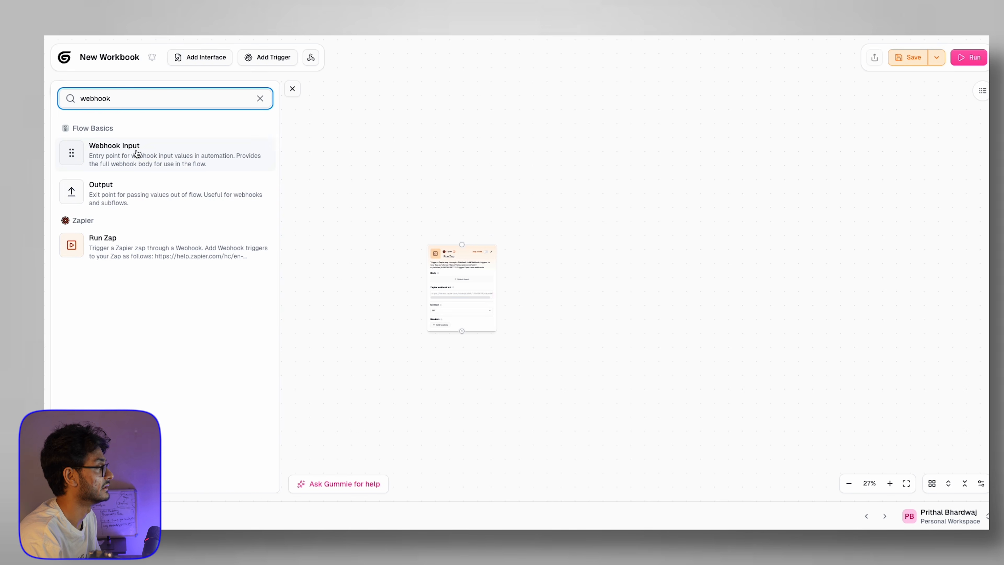
left_click_drag(137, 158, 565, 177)
scroll(559, 231, "down", 5)
scroll(564, 177, "down", 3)
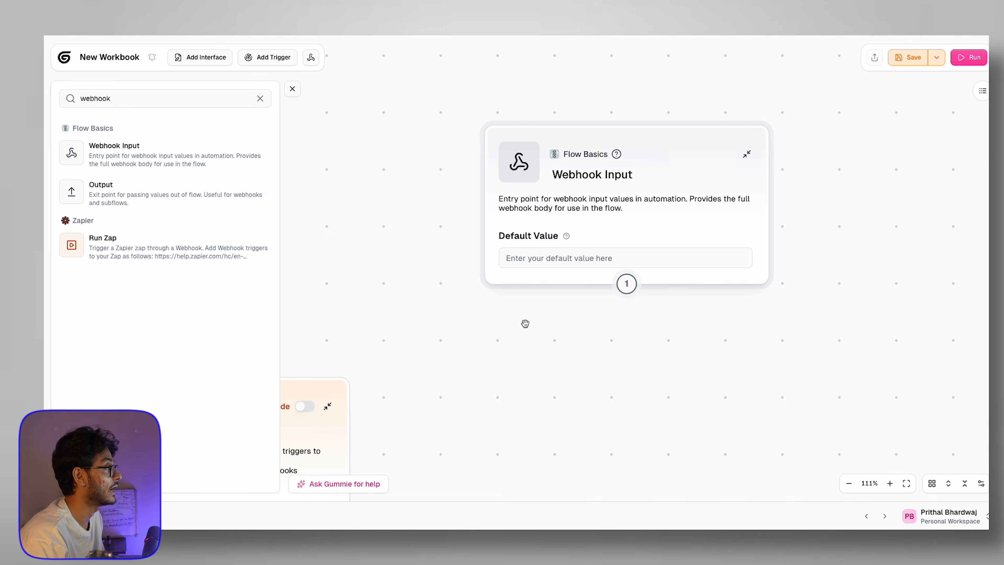
left_click(566, 260)
scroll(566, 260, "up", 5)
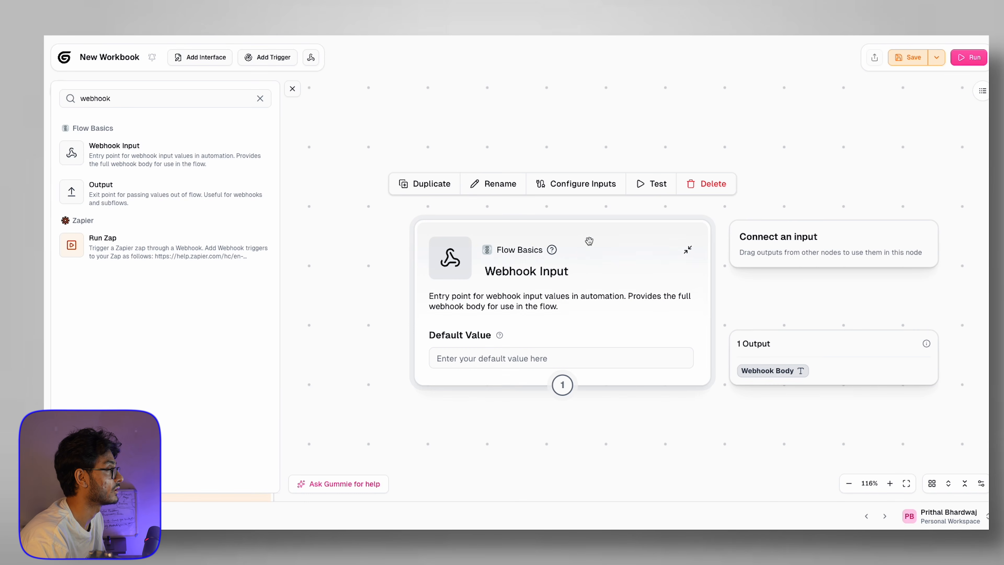
Step: Add an interface card and move it clear of the Webhook Input node
left_click(205, 59)
scroll(575, 341, "down", 10)
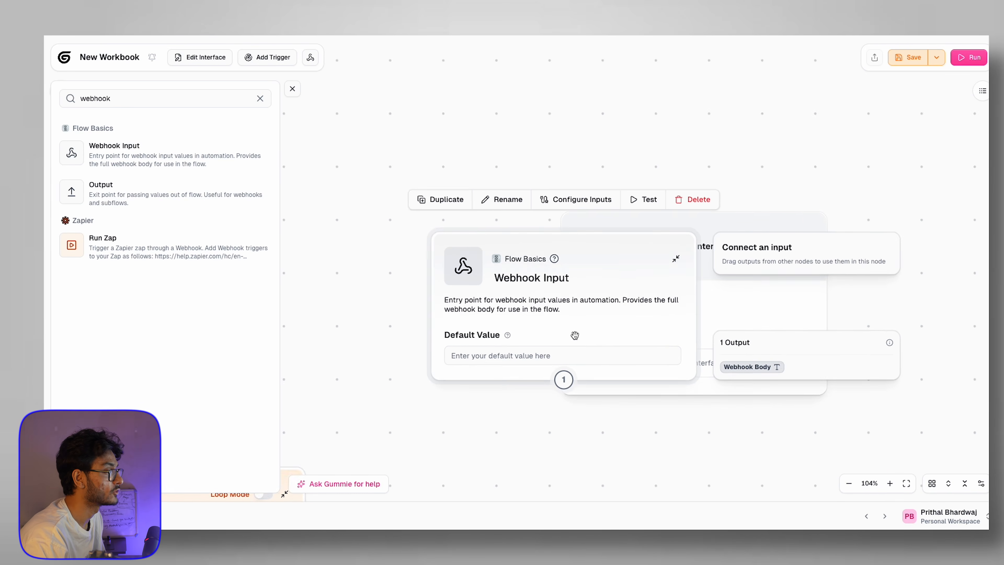
left_click_drag(577, 312, 407, 299)
left_click(638, 224)
left_click_drag(638, 225, 644, 212)
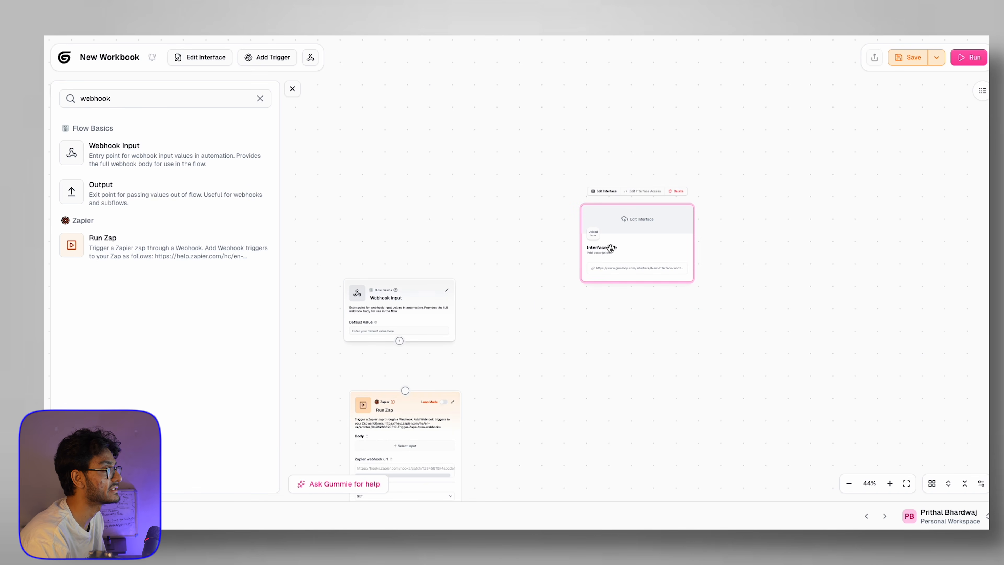
Step: Add a URL text field and a file upload field to the interface form
left_click(608, 192)
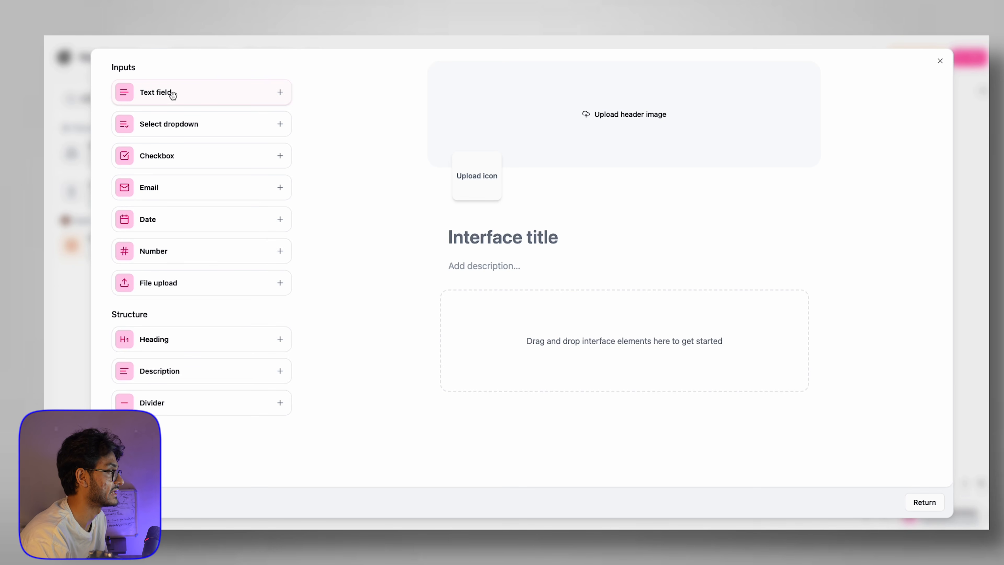
left_click_drag(167, 93, 573, 309)
left_click(496, 324)
type("URL")
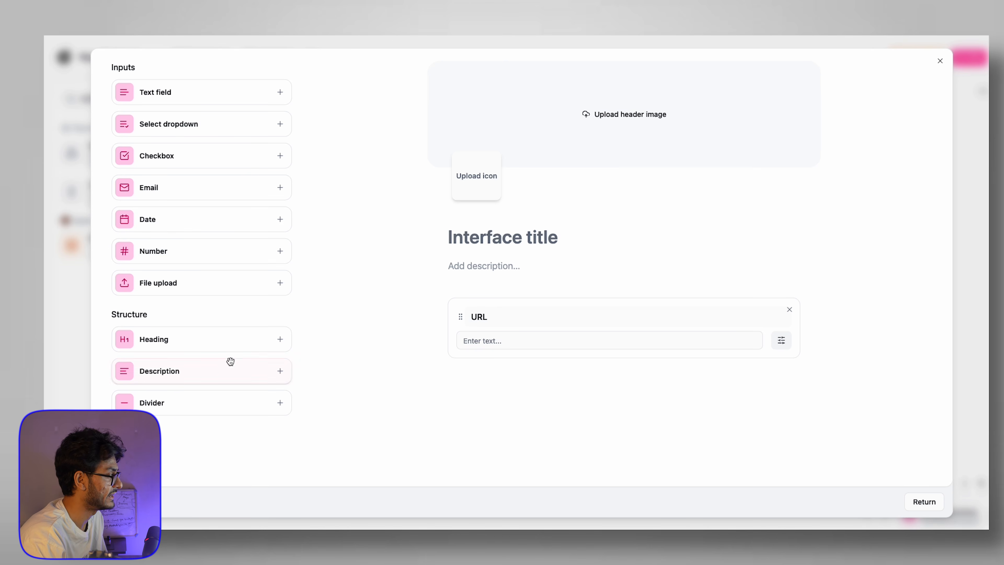
left_click(163, 287)
left_click_drag(162, 287, 592, 403)
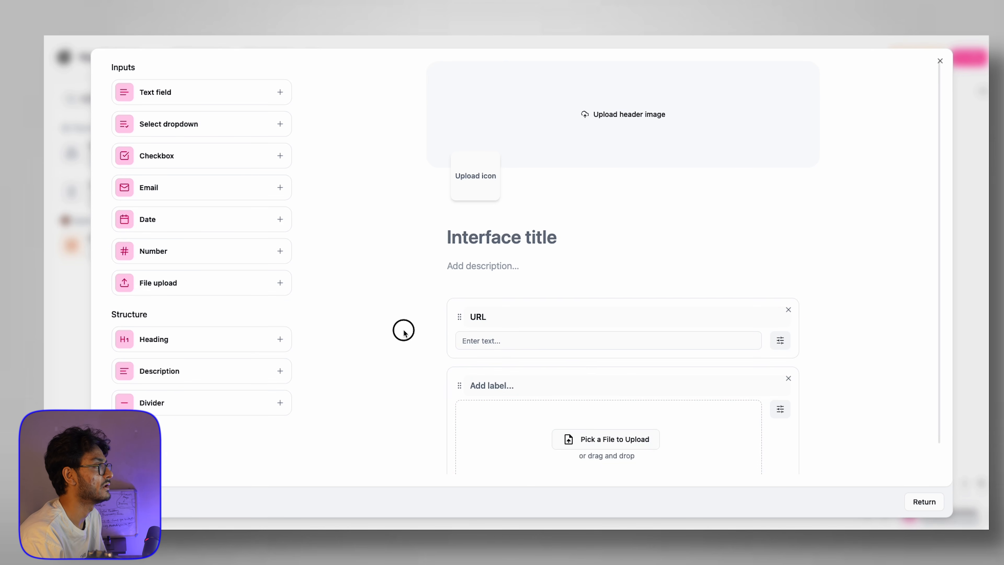
scroll(633, 431, "down", 1)
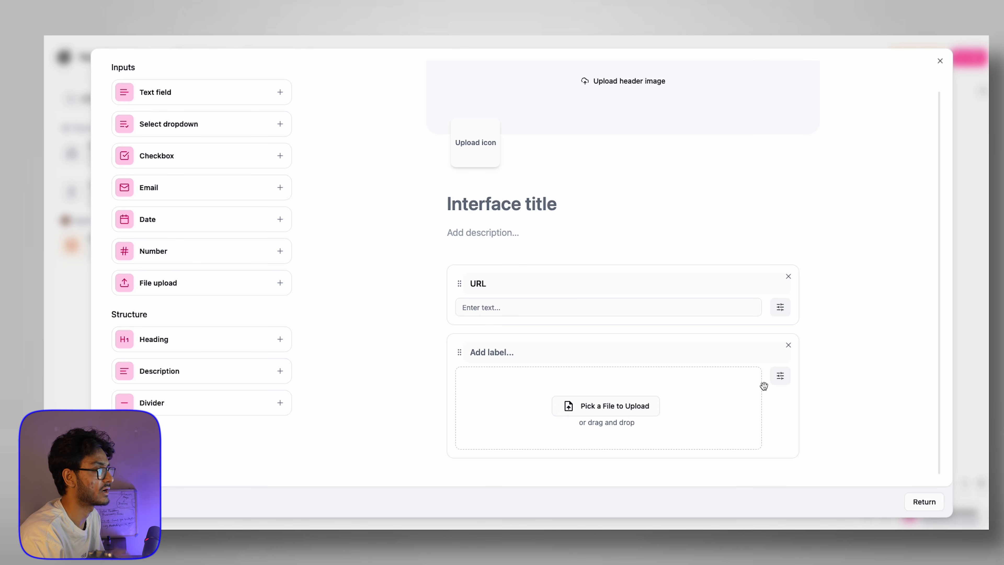
scroll(764, 199, "up", 1)
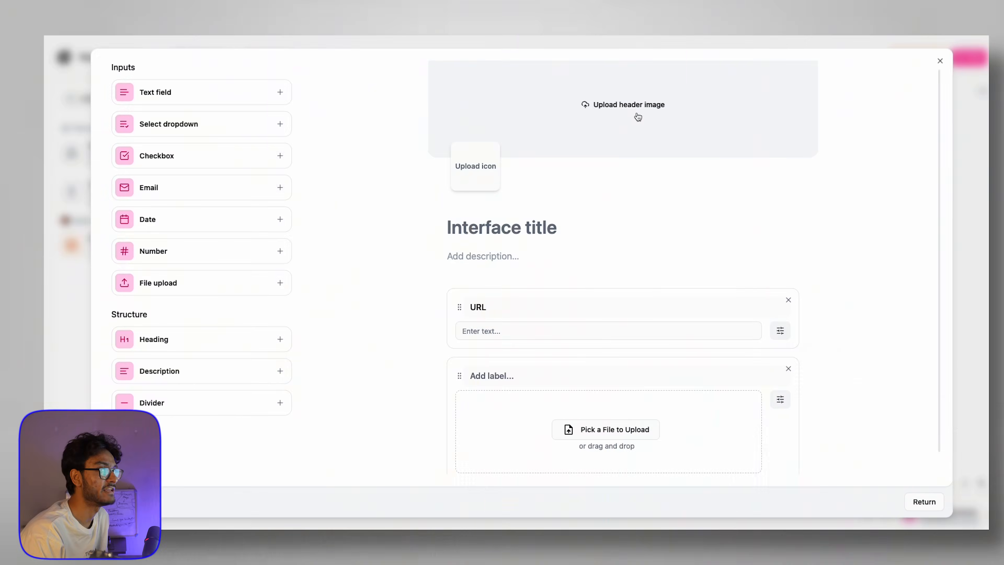
Step: Give the form a colourful abstract header image and smiley icon, then reposition the Interface node
left_click(638, 117)
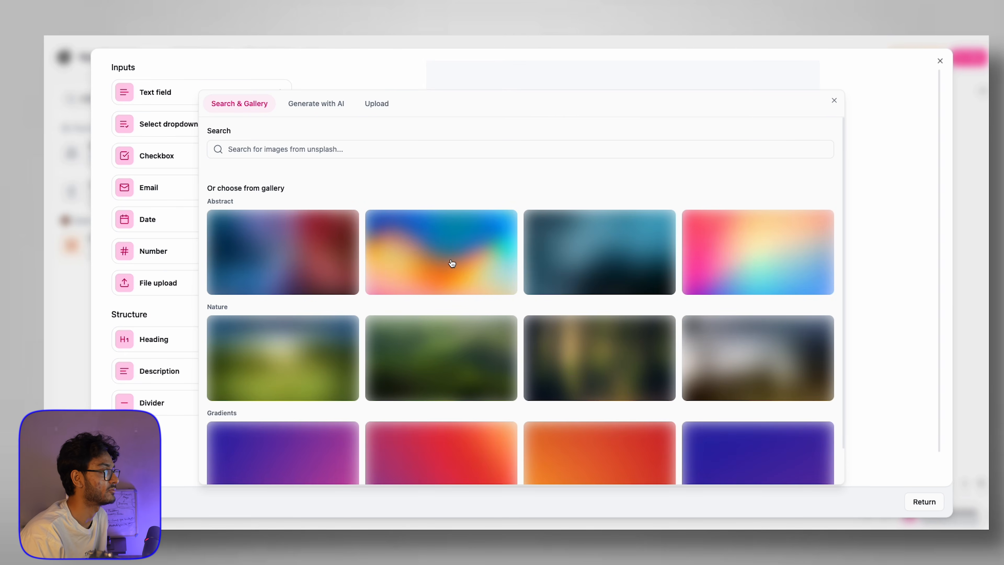
left_click(452, 263)
left_click(470, 166)
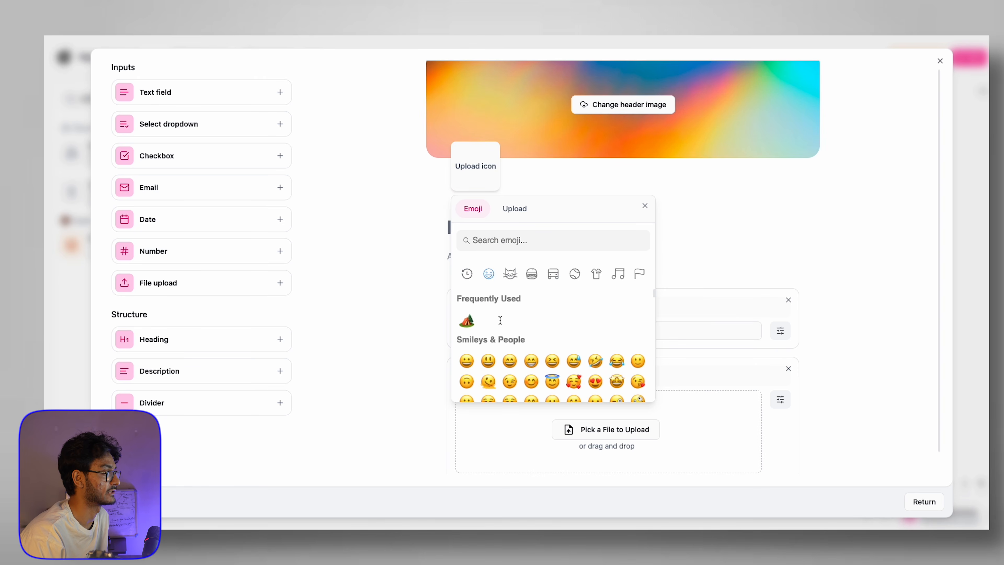
left_click(489, 361)
left_click(940, 61)
scroll(676, 205, "down", 2)
left_click_drag(679, 224, 650, 167)
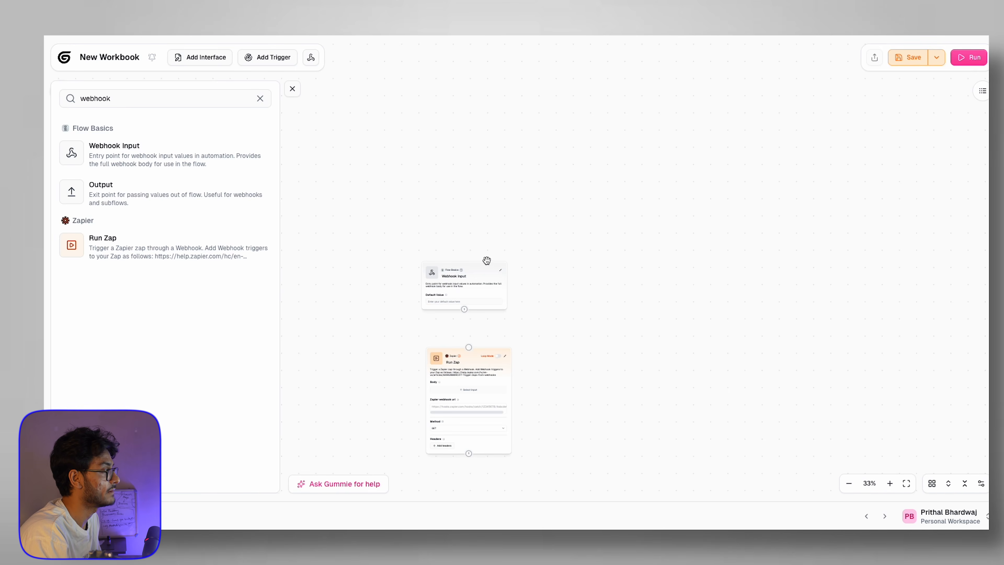
Step: Delete the Webhook Input and Run Zap nodes, clear the webhook search and close the node list
mouse_move(478, 276)
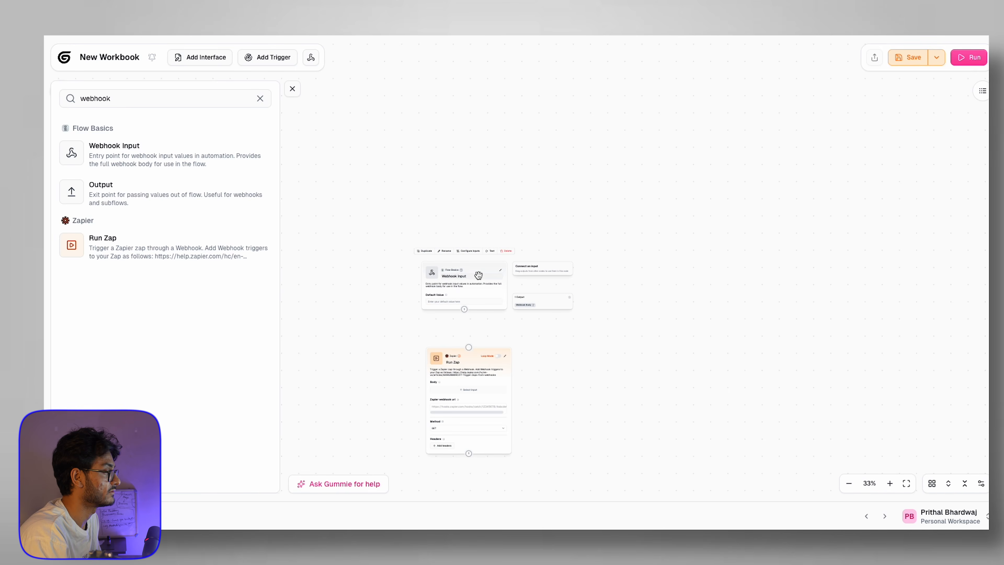
key("Delete")
mouse_move(467, 393)
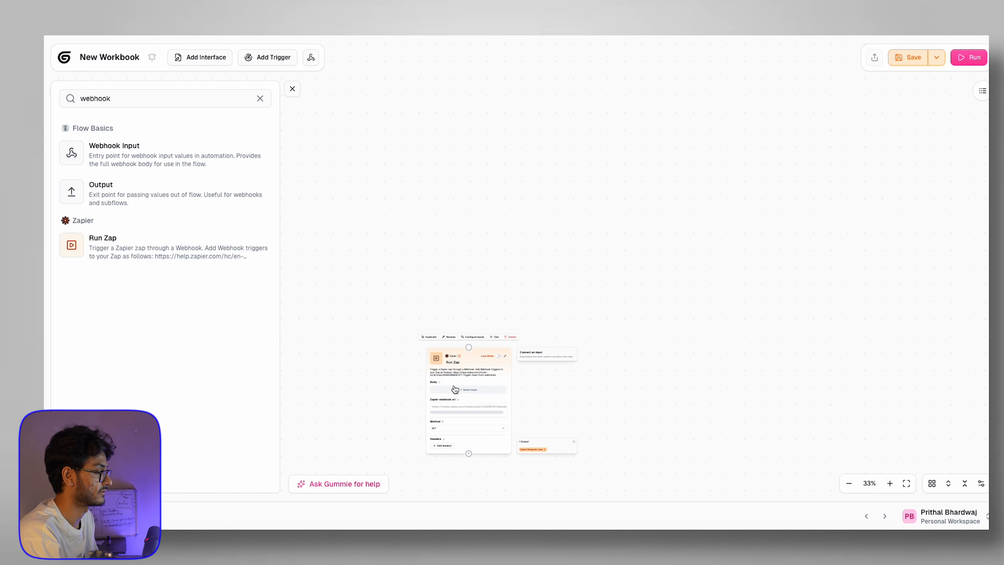
key("Delete")
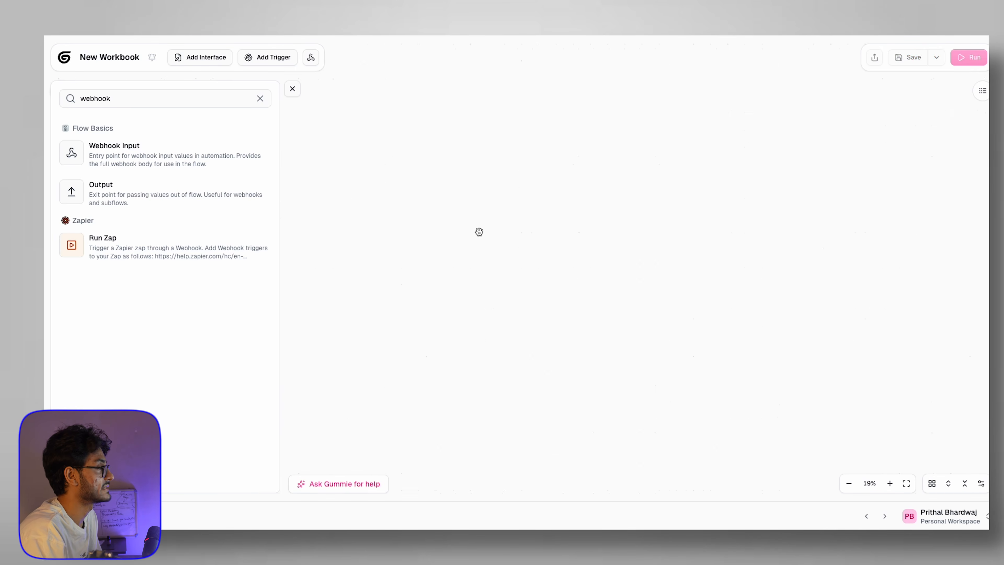
left_click(260, 98)
left_click(292, 89)
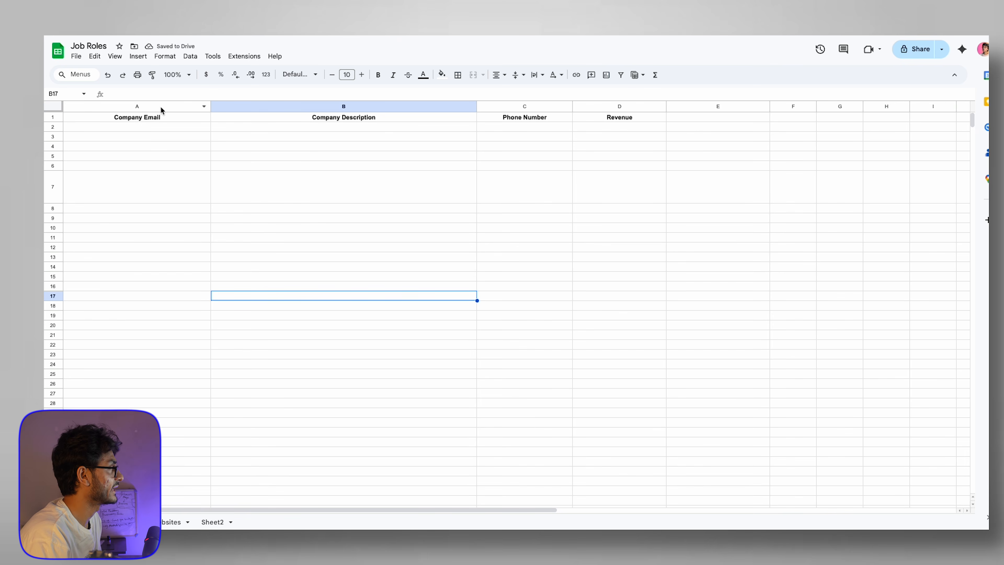
left_click(155, 120)
left_click(349, 118)
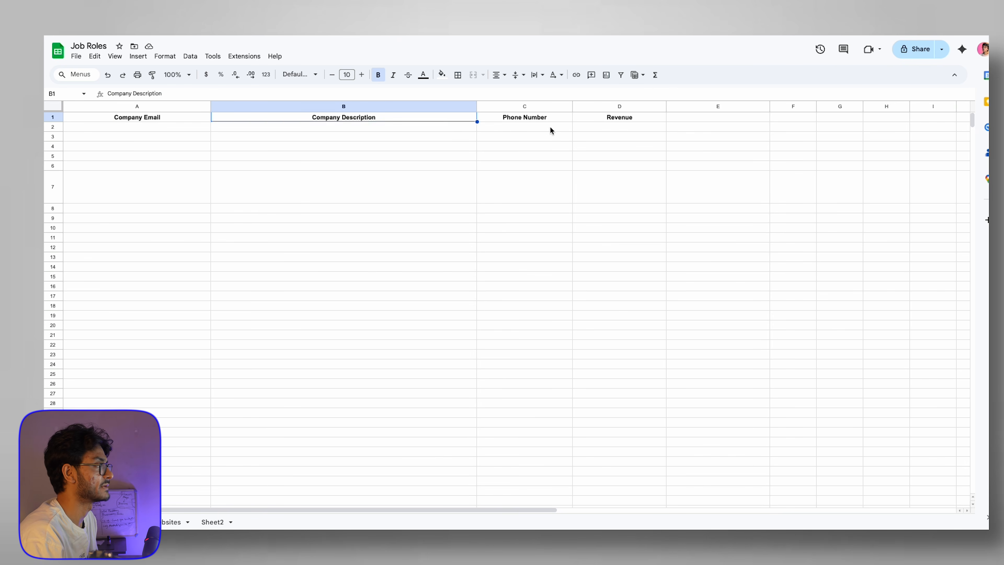
left_click(544, 118)
left_click(594, 123)
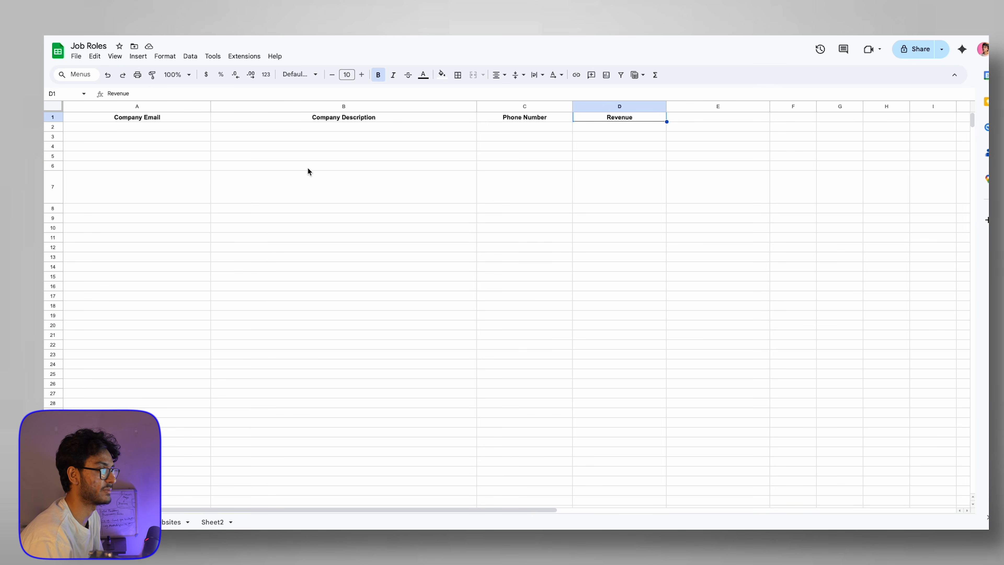
left_click(329, 127)
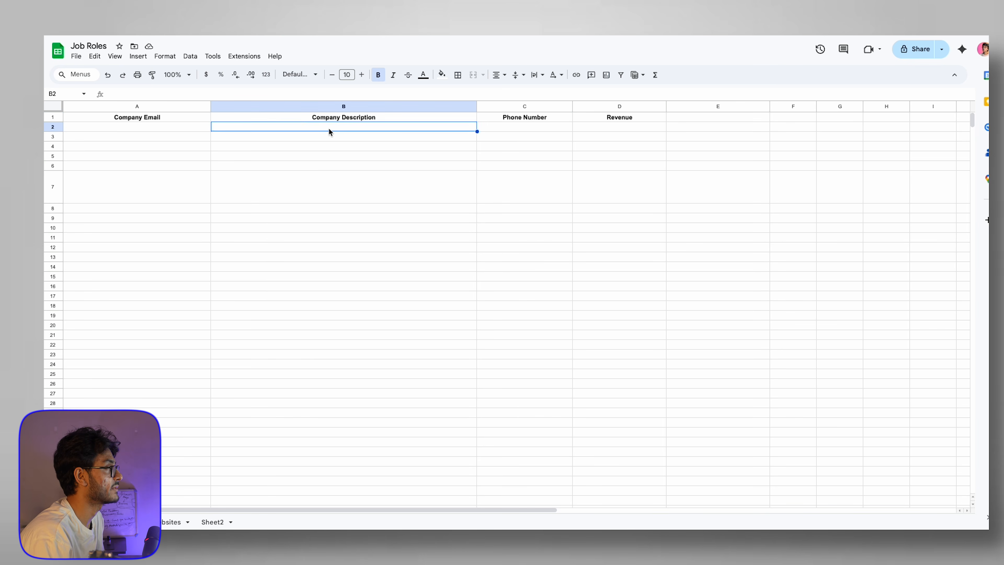
left_click(312, 156)
double_click(187, 128)
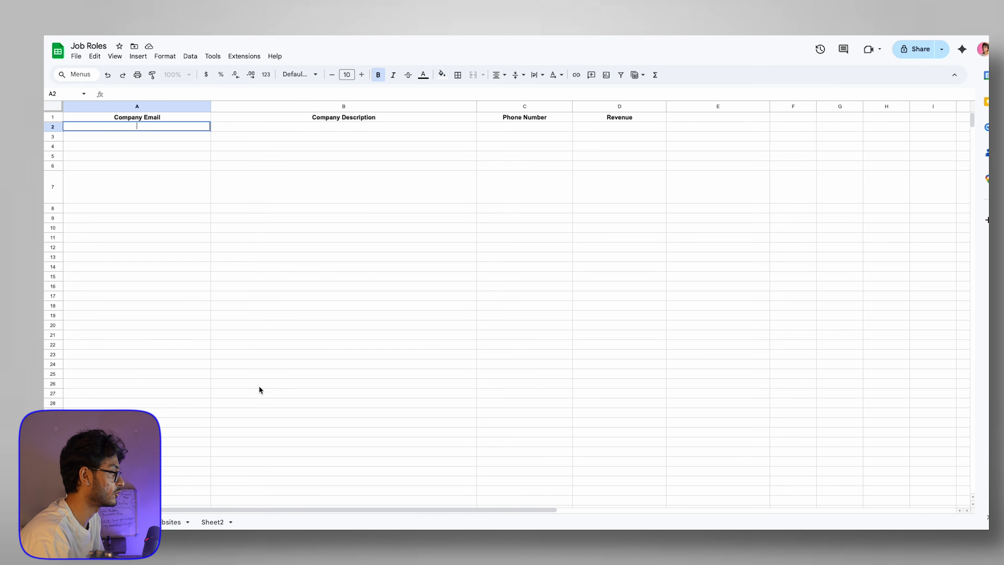
left_click(167, 522)
left_click(132, 137)
left_click_drag(126, 119, 132, 157)
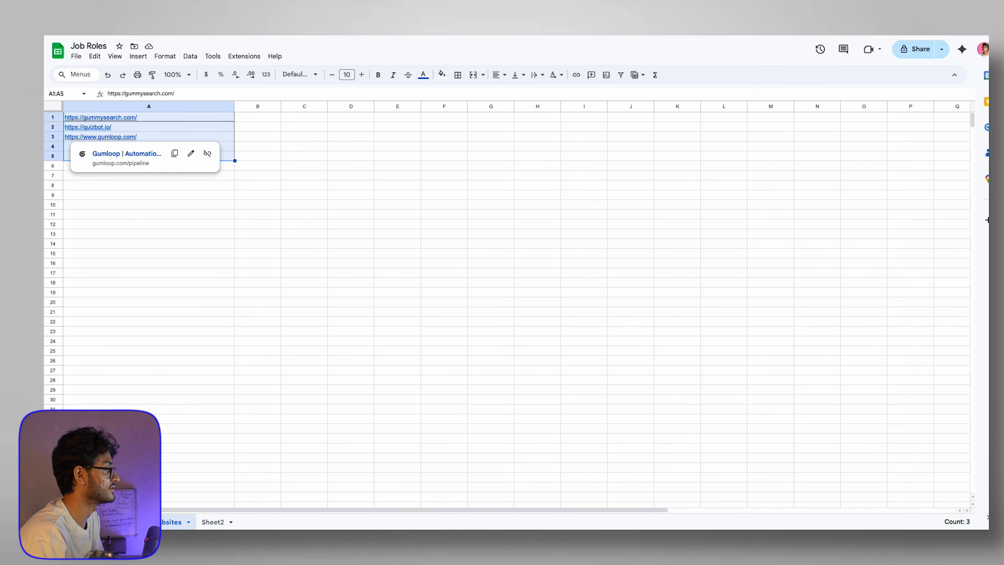
left_click(121, 521)
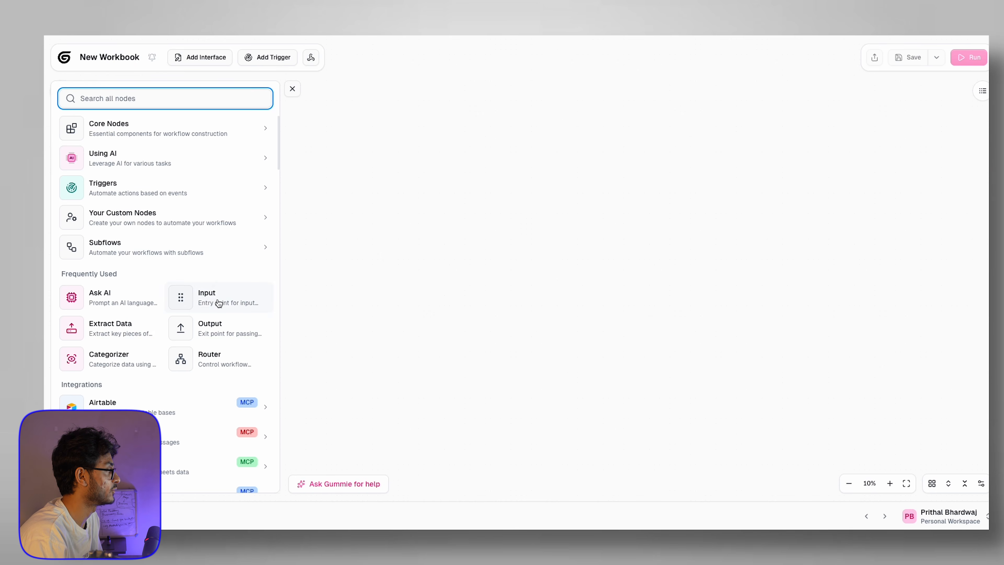
Step: Bring the Input node into view and select its name and Default value field
scroll(560, 206, "up", 10)
left_click_drag(506, 254, 657, 244)
scroll(603, 227, "up", 10)
double_click(458, 294)
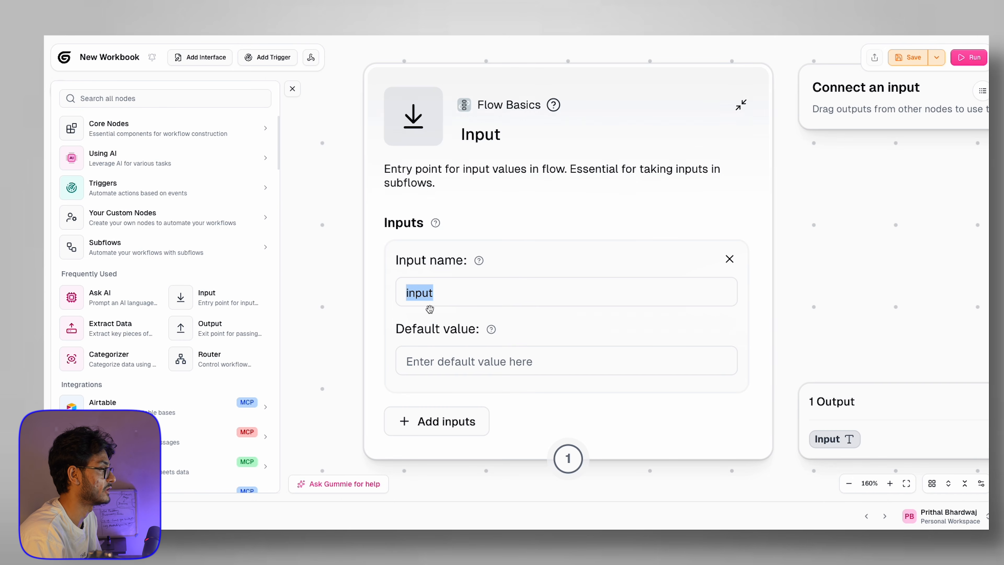
left_click(480, 359)
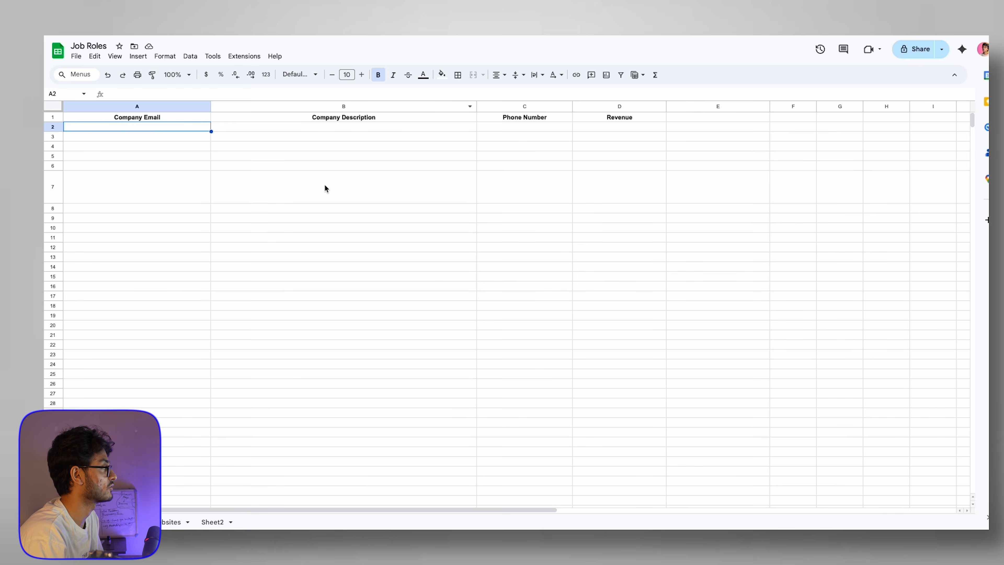
left_click(170, 522)
left_click(97, 178)
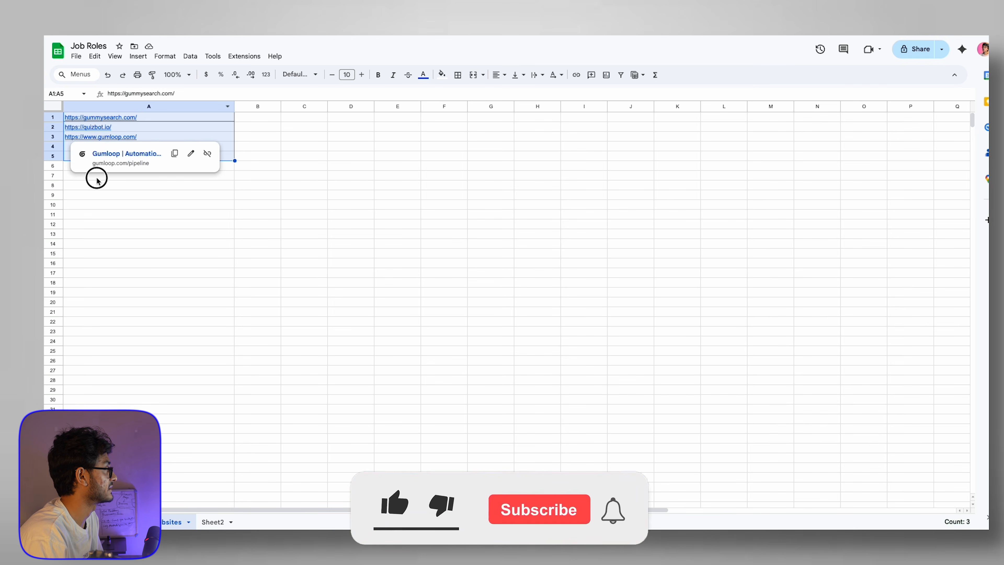
left_click(103, 117)
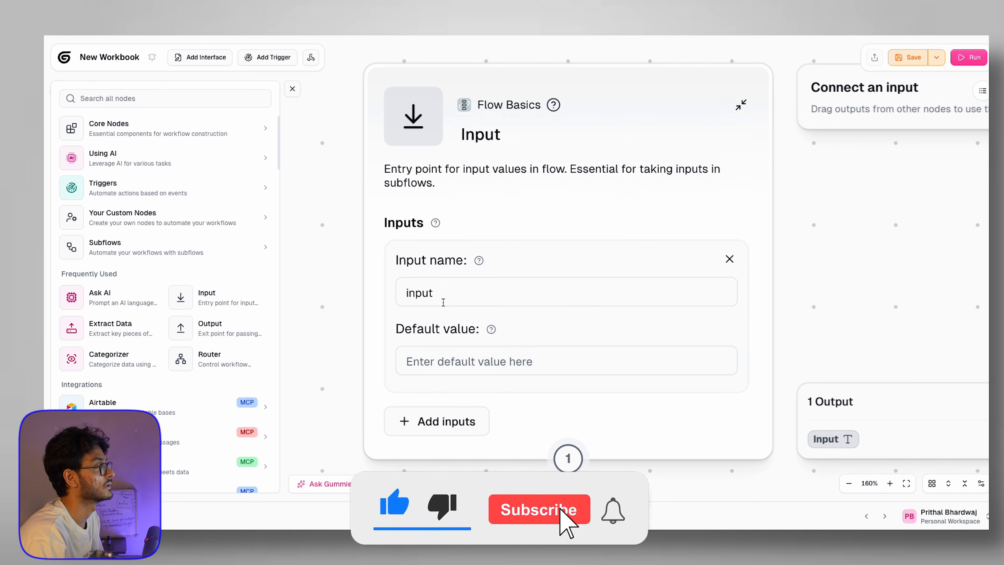
left_click(435, 358)
type("https://gummysearch.com/")
left_click(341, 324)
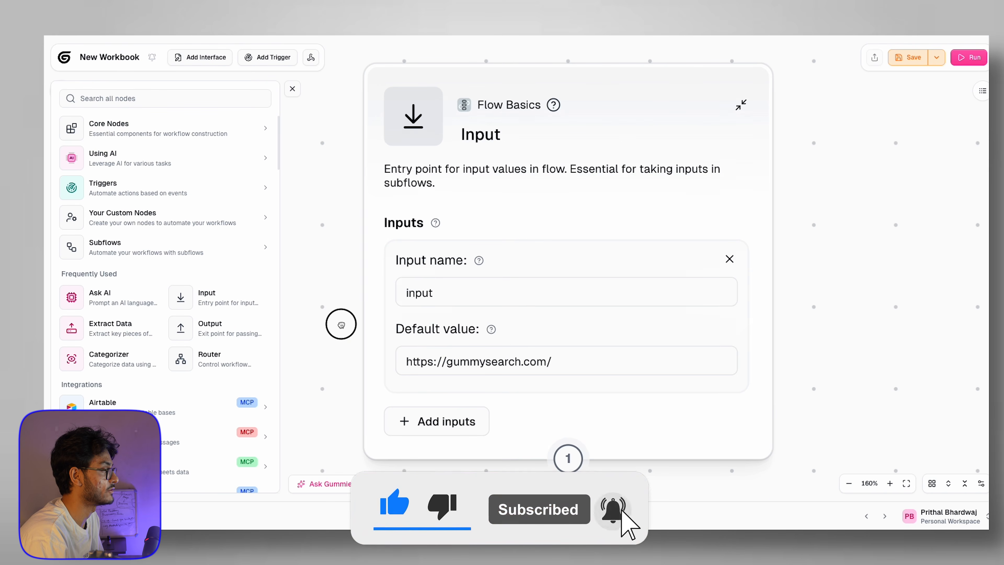
scroll(342, 324, "down", 5)
scroll(341, 324, "down", 5)
scroll(534, 280, "left", 4)
scroll(534, 280, "down", 3)
mouse_move(597, 218)
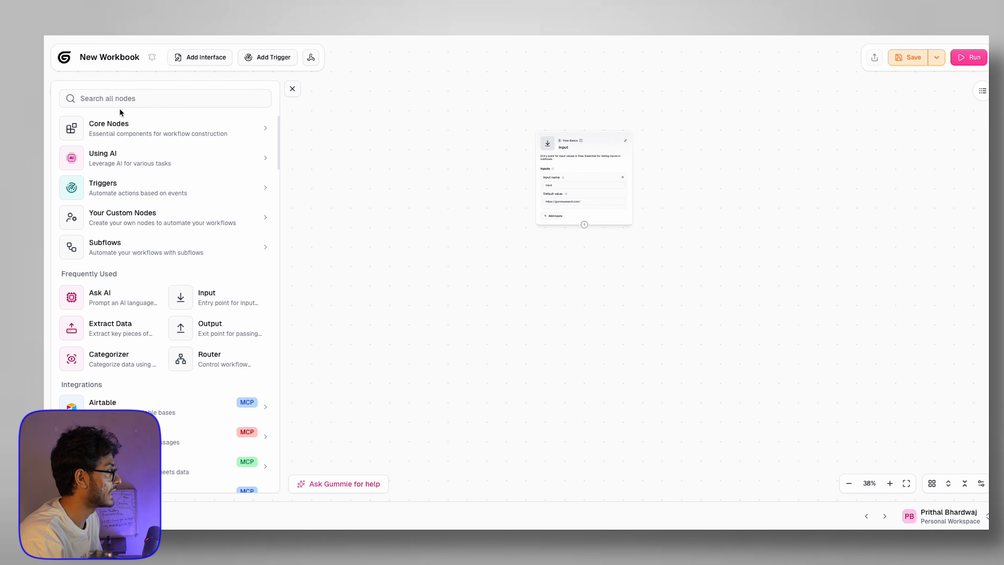
Step: Add a Website Scraper node via 'websc', placed below and connected to the Input node
left_click(127, 99)
type("websc")
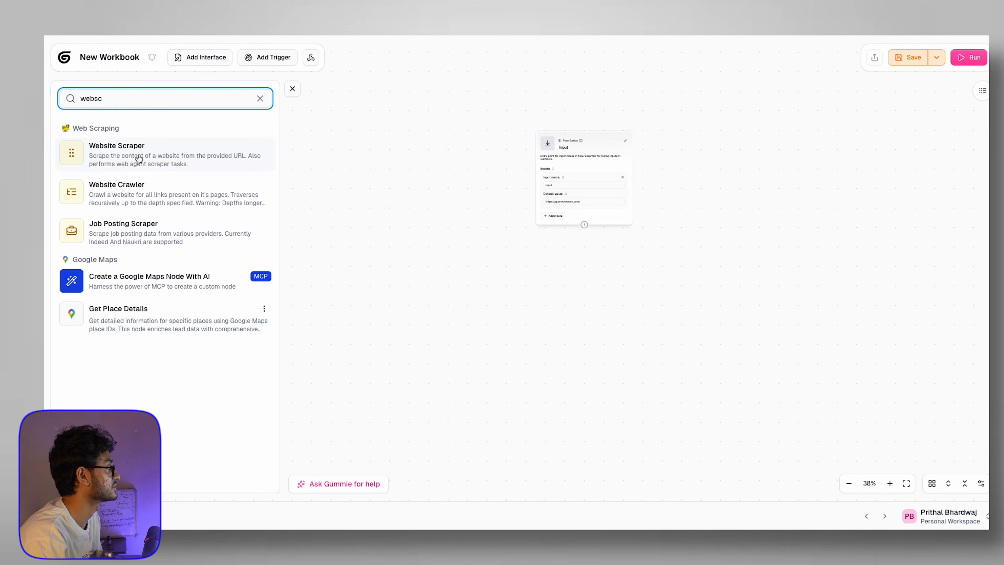
left_click(136, 160)
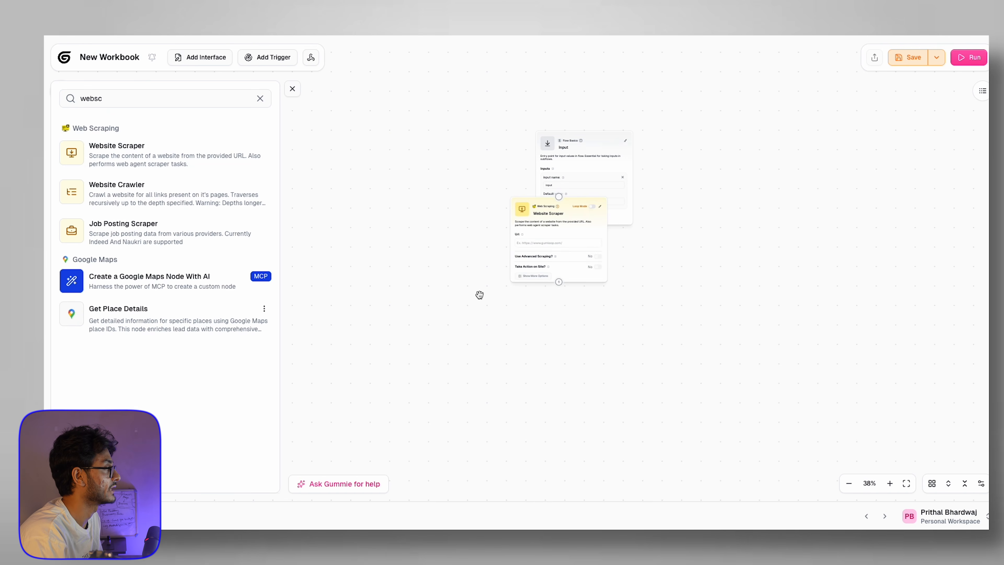
left_click(522, 213)
left_click_drag(521, 214, 520, 283)
scroll(570, 332, "up", 10)
left_click(501, 268)
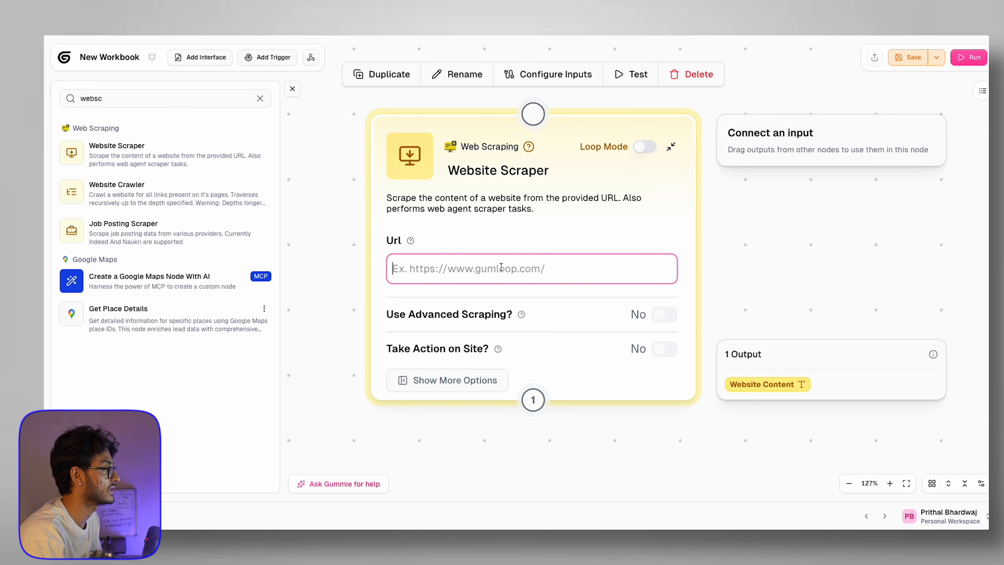
scroll(512, 257, "down", 10)
left_click_drag(553, 166, 529, 206)
Step: Feed the Input variable into the Website Scraper's Url field
left_click(518, 250)
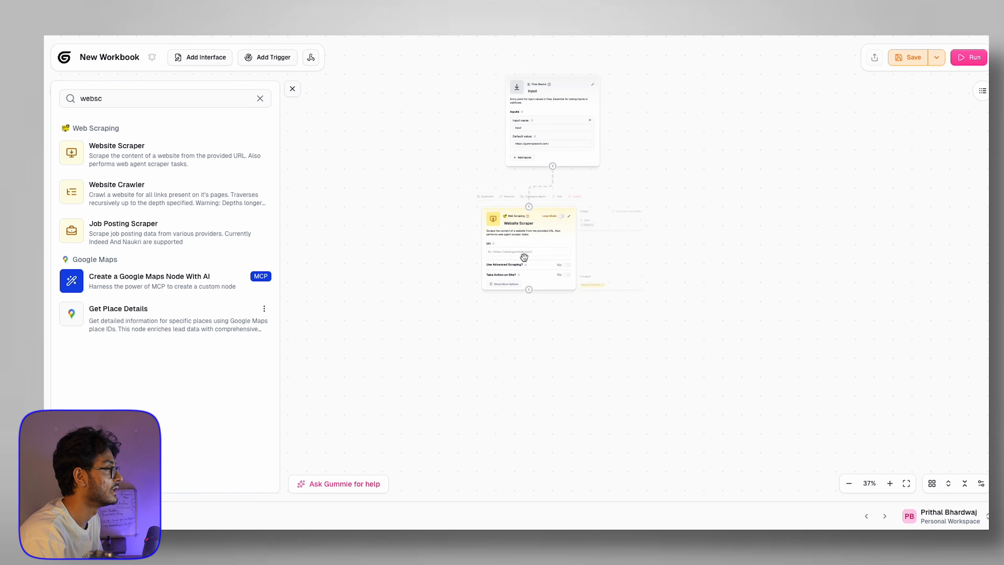
scroll(518, 250, "up", 5)
left_click(516, 250)
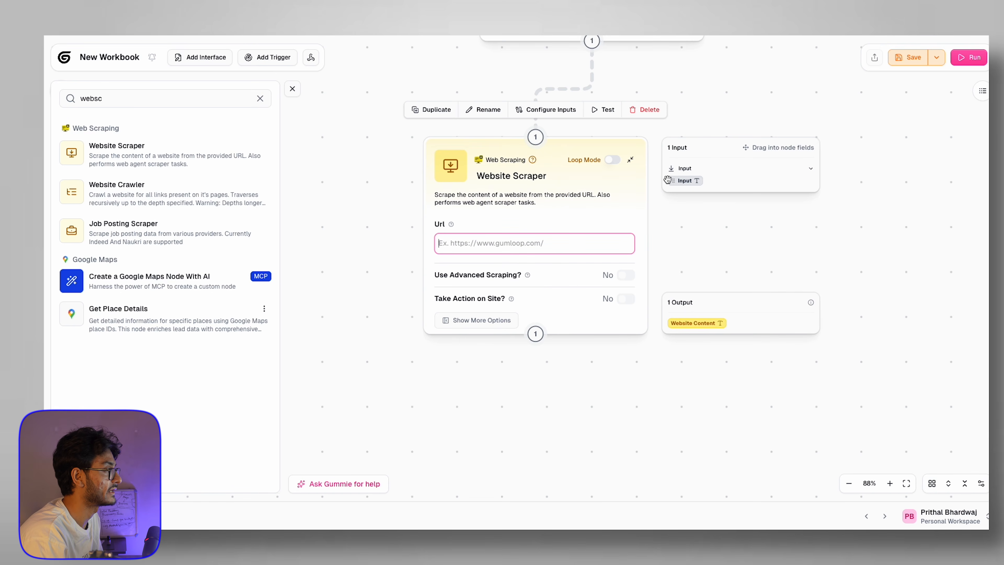
left_click(689, 181)
left_click_drag(688, 181, 517, 246)
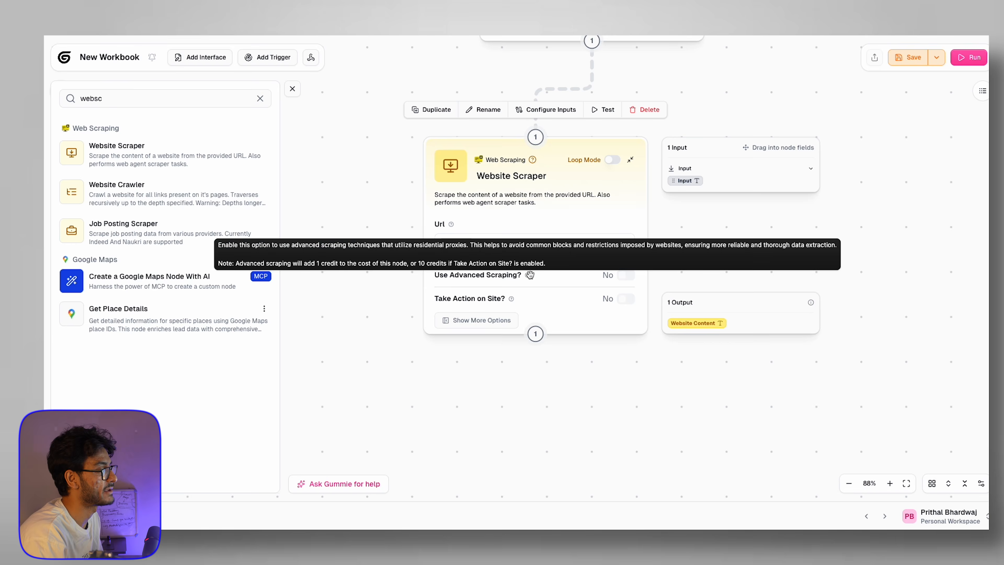
mouse_move(512, 302)
scroll(513, 301, "down", 5)
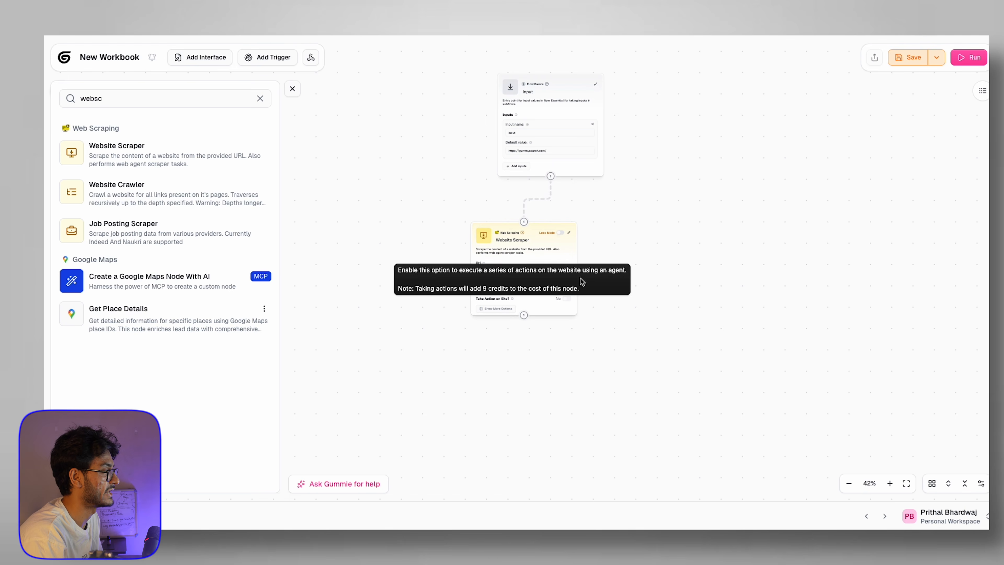
left_click_drag(546, 247, 493, 250)
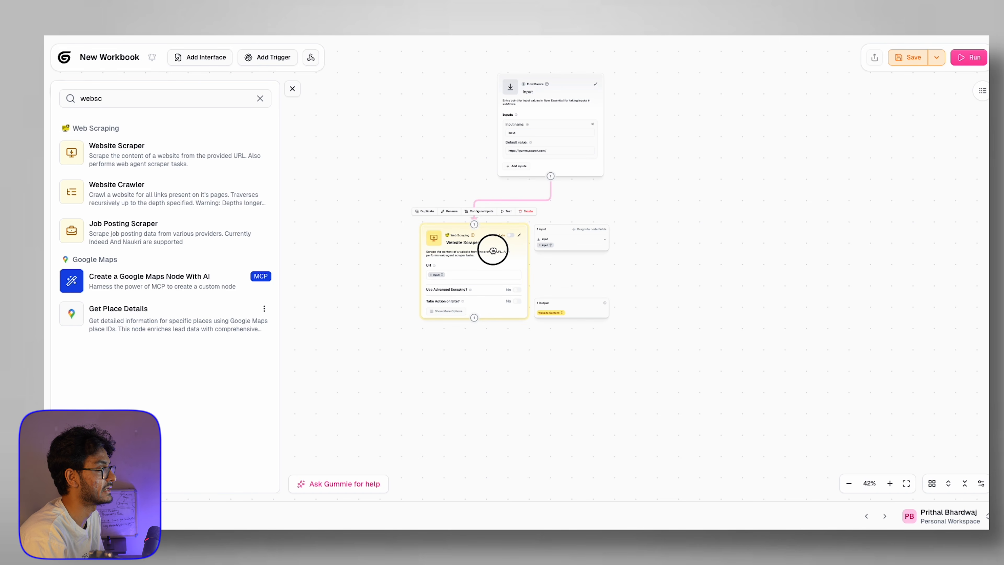
left_click(506, 213)
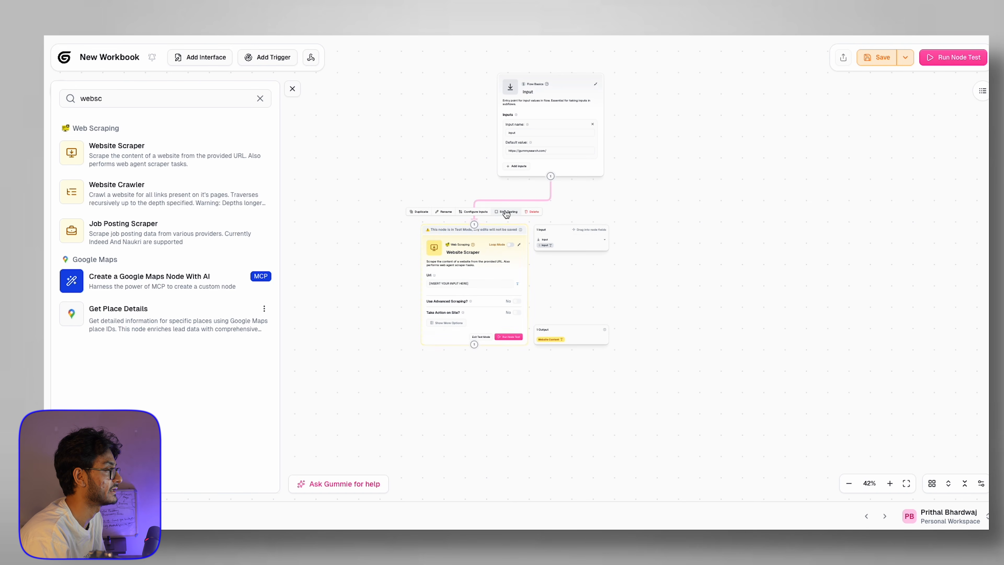
left_click(509, 337)
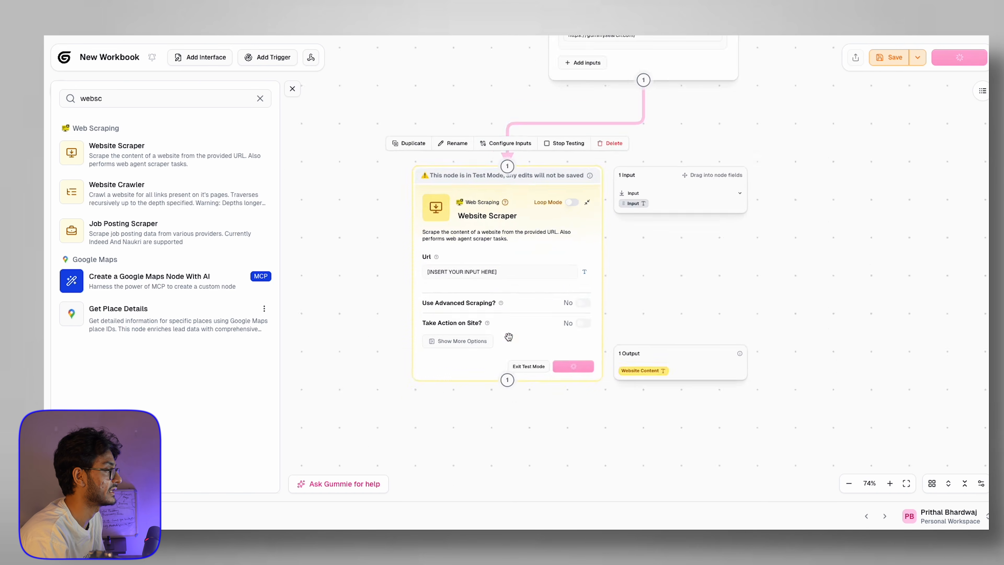
triple_click(502, 265)
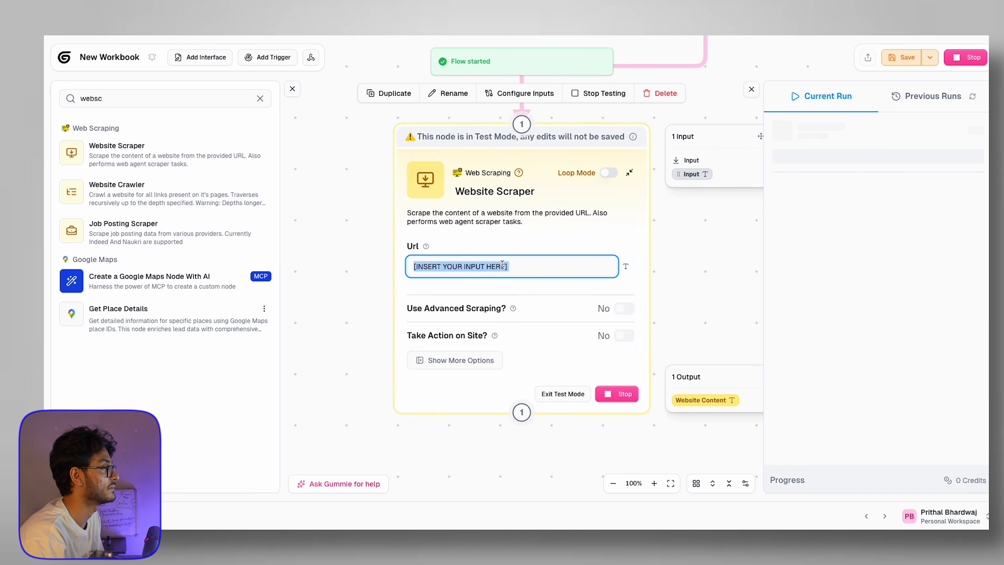
type("https://gummysearch.com/")
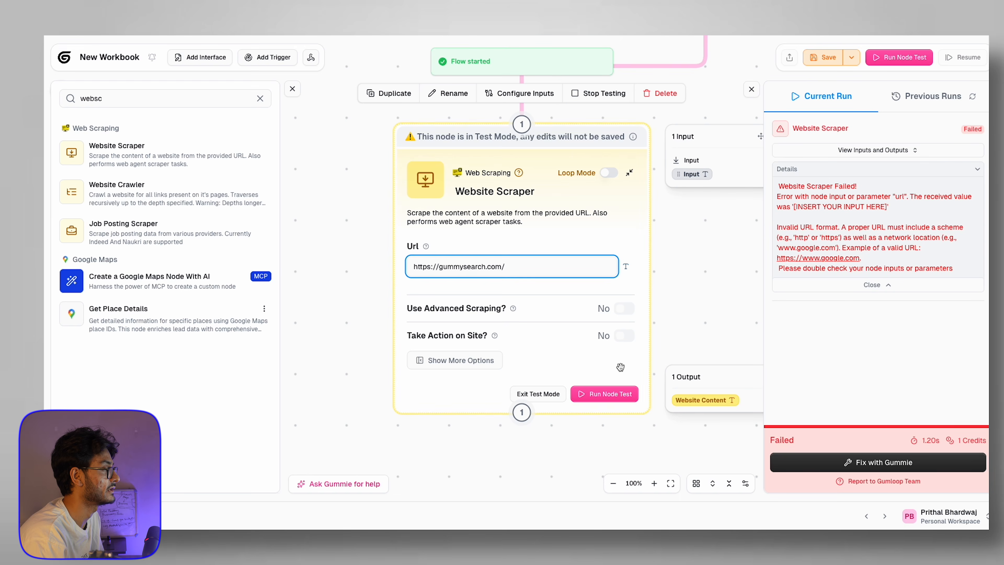
left_click(616, 398)
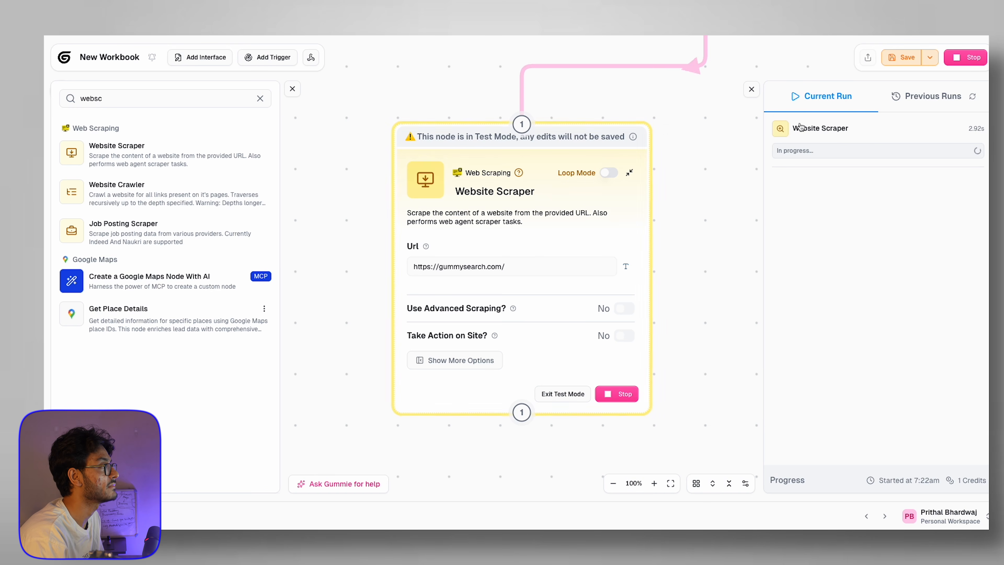
scroll(574, 204, "down", 5)
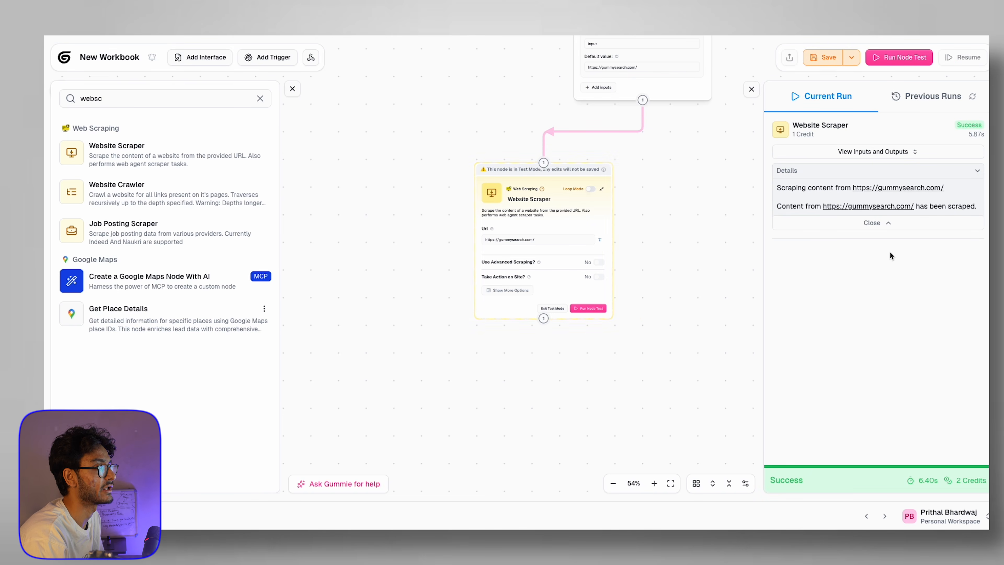
Step: Compare the scraper's Website Content output with the live GummySearch homepage, then return to the spreadsheet
left_click(890, 151)
left_click(396, 176)
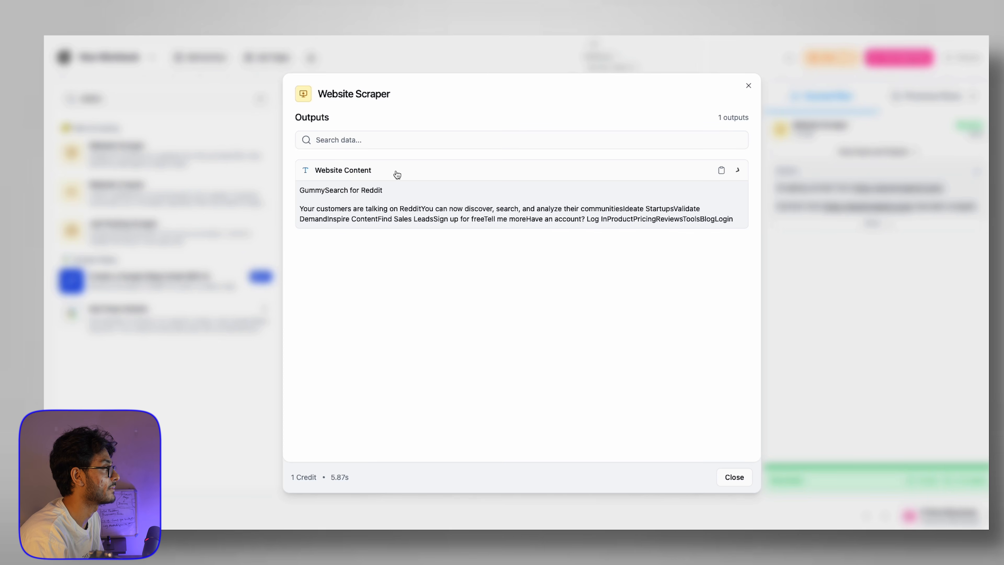
left_click_drag(311, 208, 763, 240)
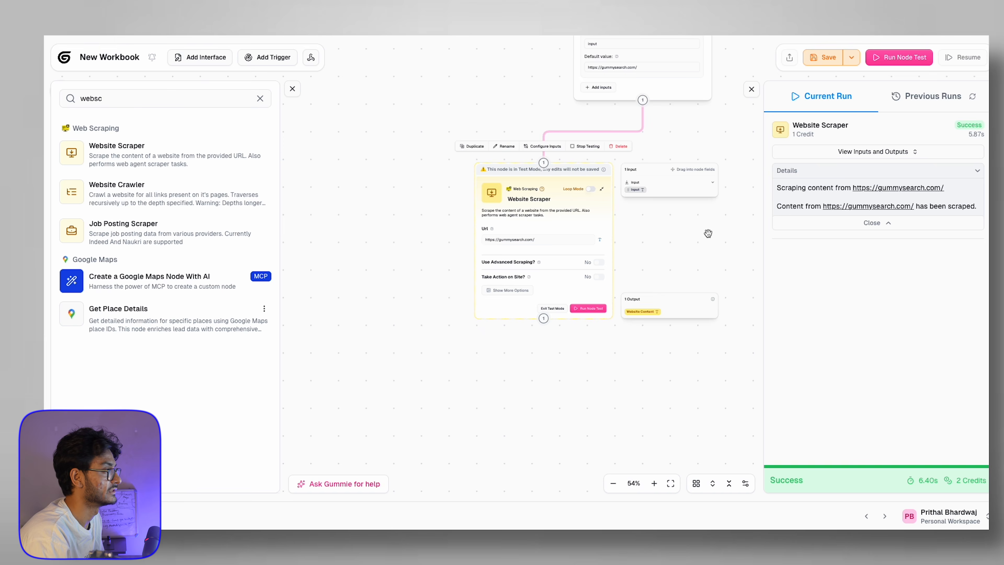
left_click(845, 152)
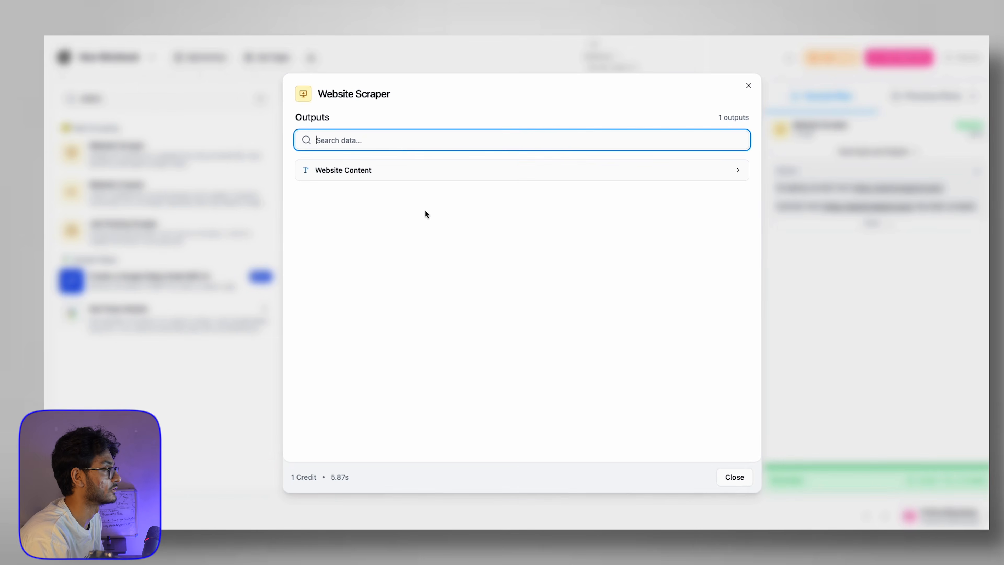
left_click(411, 170)
left_click_drag(324, 208, 525, 208)
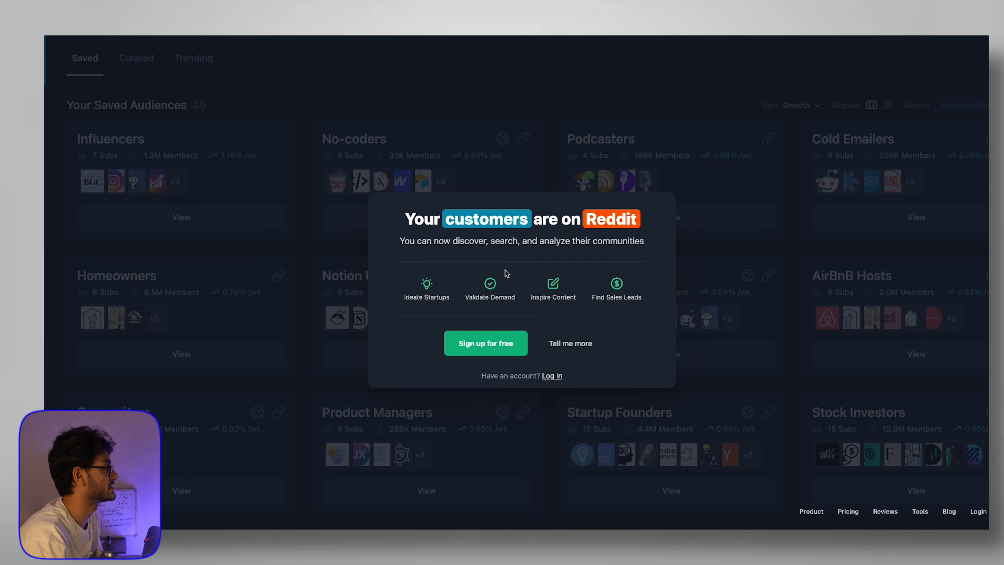
left_click_drag(417, 221, 652, 240)
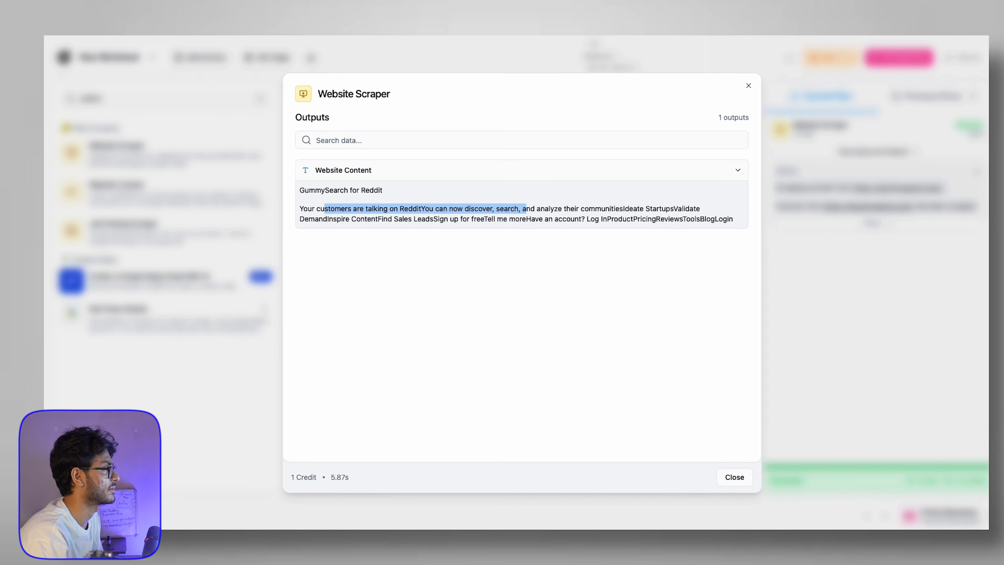
left_click(748, 90)
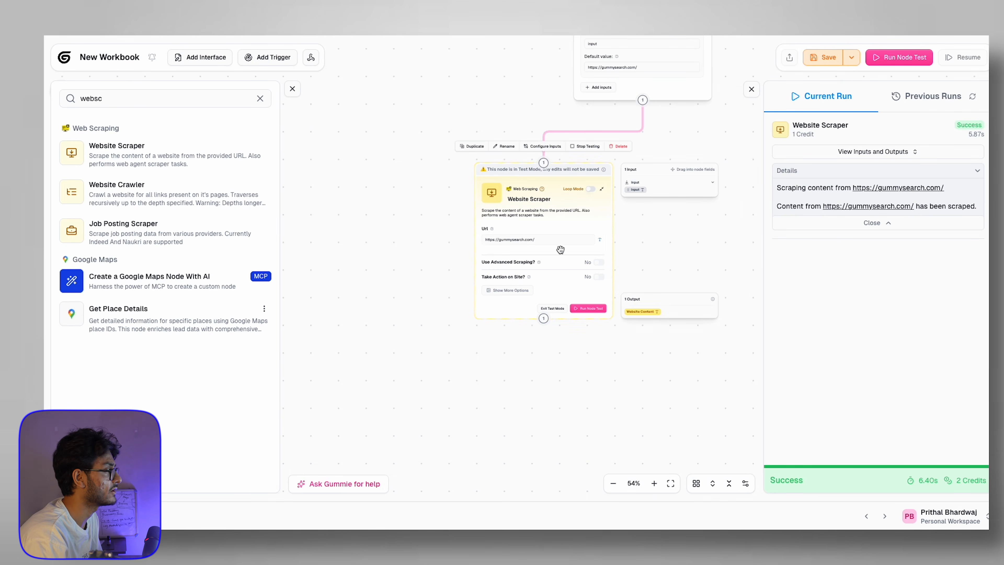
key("ctrl+Tab")
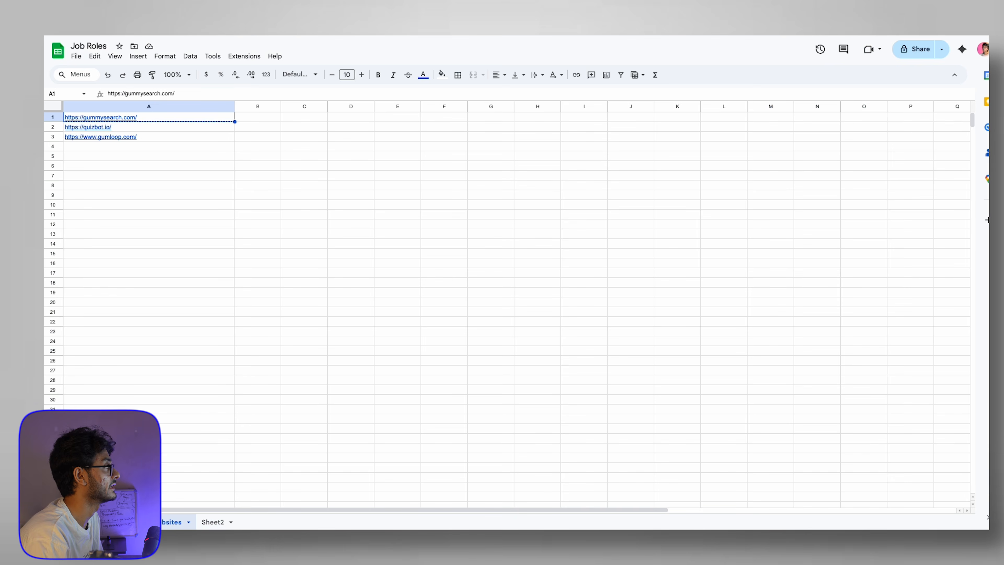
Step: Go over the Company Email, Company Description, Phone Number and Revenue headers on the second sheet
left_click(118, 522)
left_click(178, 119)
left_click(383, 119)
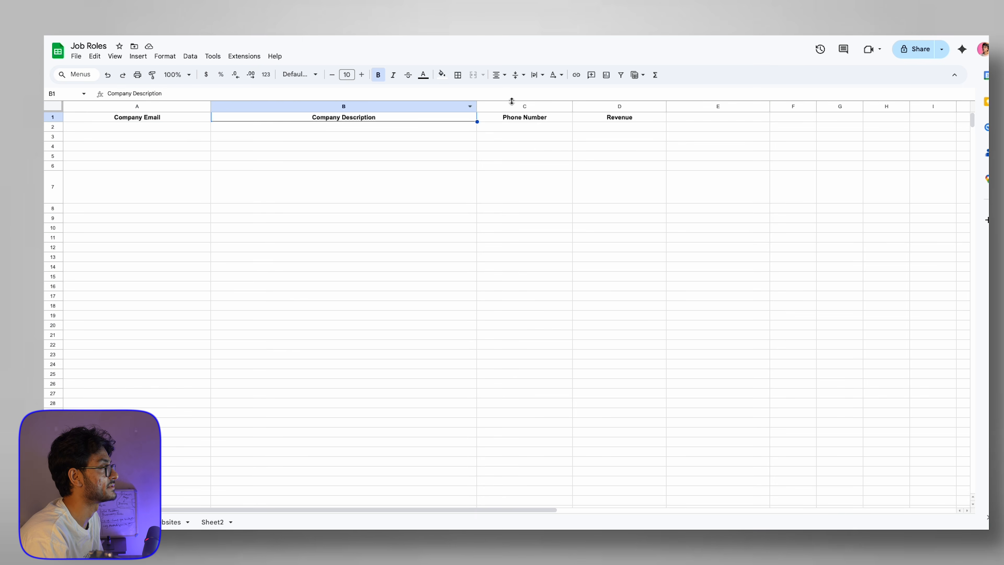
left_click(521, 118)
left_click(632, 117)
left_click(632, 128)
left_click(635, 119)
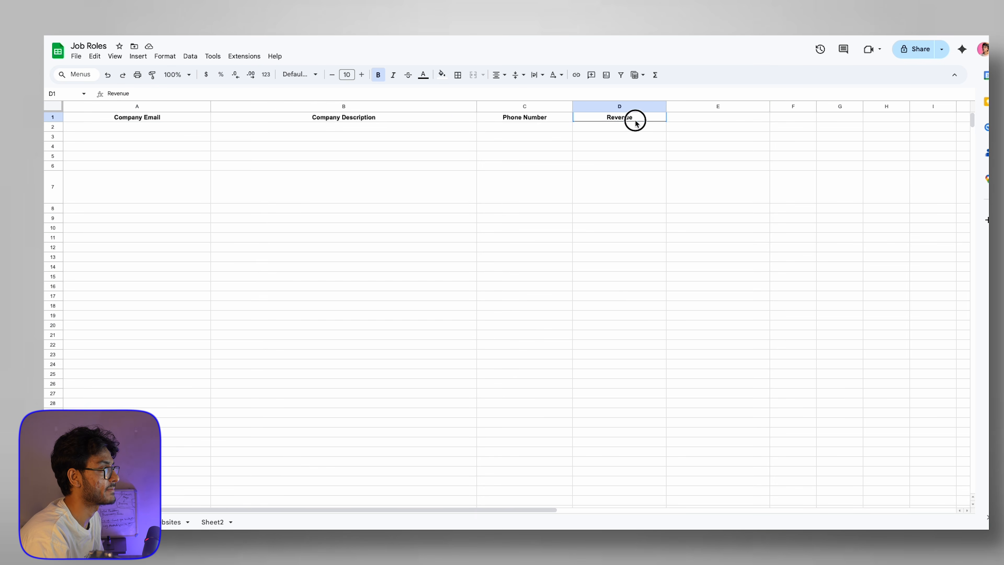
left_click(533, 120)
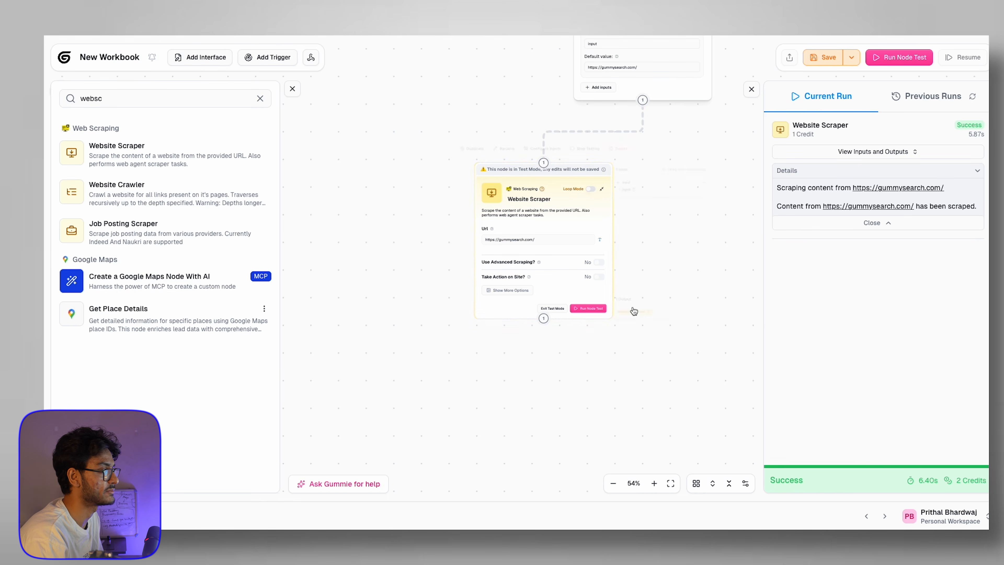
Step: Search 'data' and place an Extract Data node below the Website Scraper
scroll(548, 349, "down", 3)
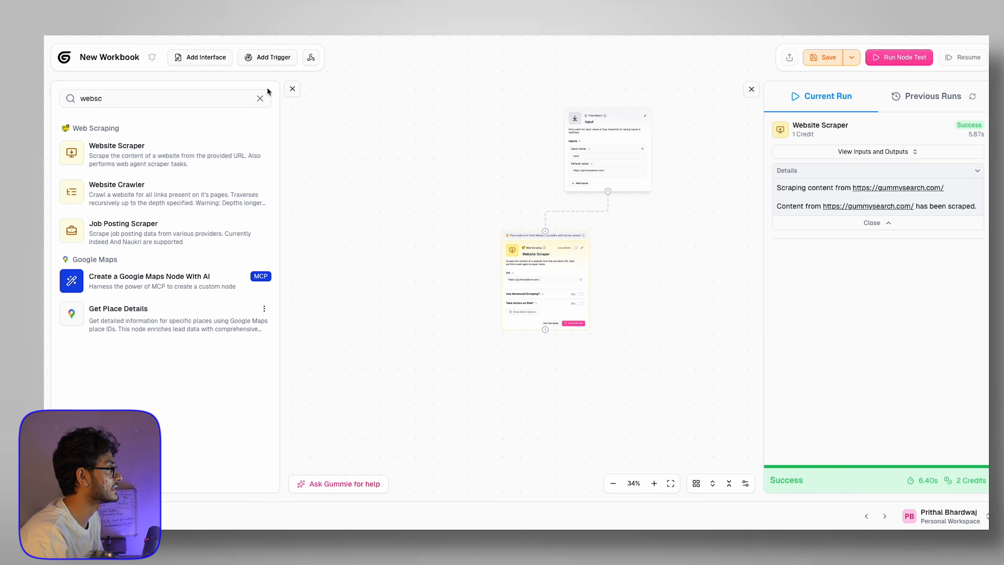
left_click(261, 100)
left_click(181, 100)
type("data")
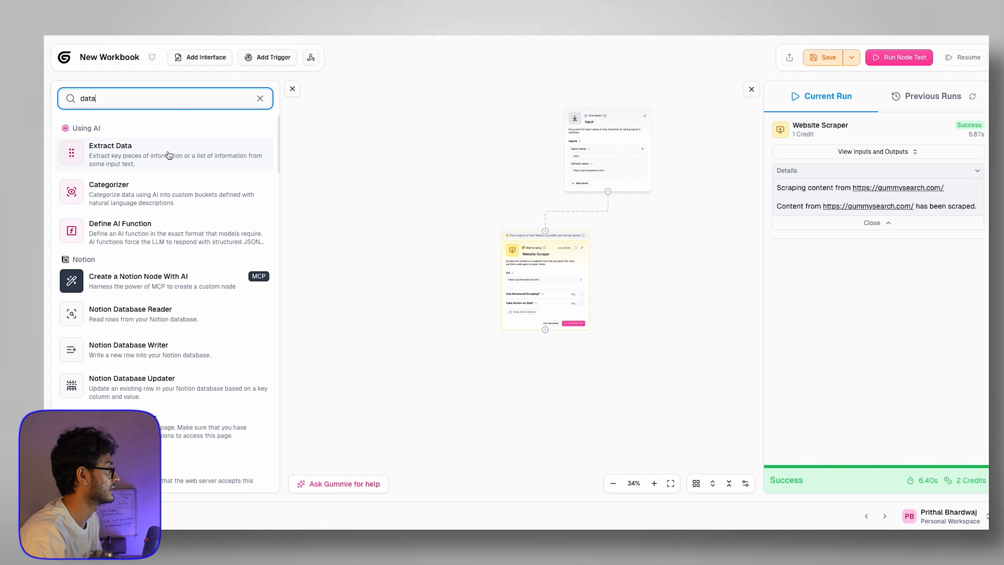
left_click_drag(168, 154, 494, 274)
scroll(439, 209, "up", 3)
left_click_drag(530, 320, 467, 165)
left_click_drag(581, 91, 533, 341)
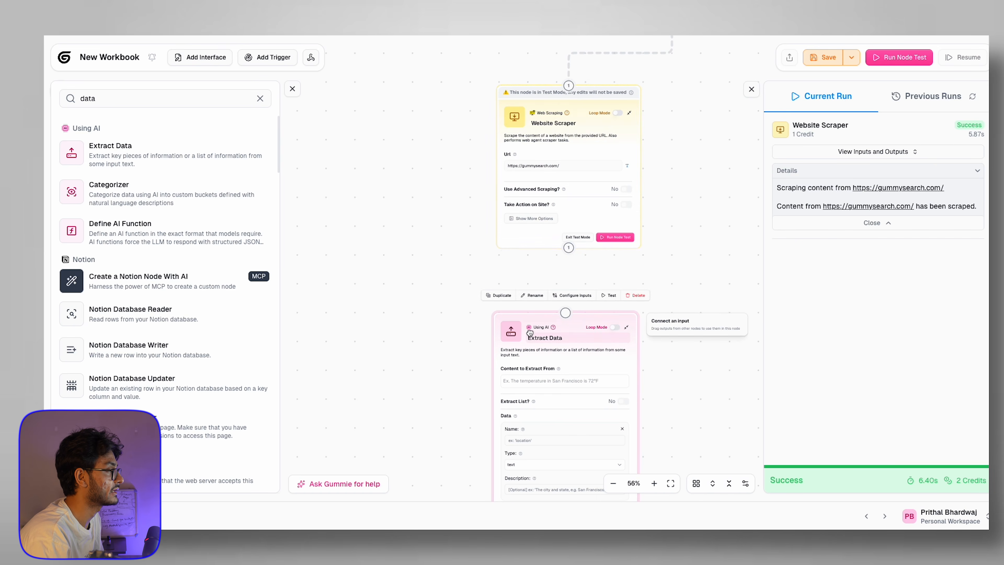
Step: Connect the scraper to Extract Data, using Website Content as the content to extract from
left_click_drag(568, 253, 566, 312)
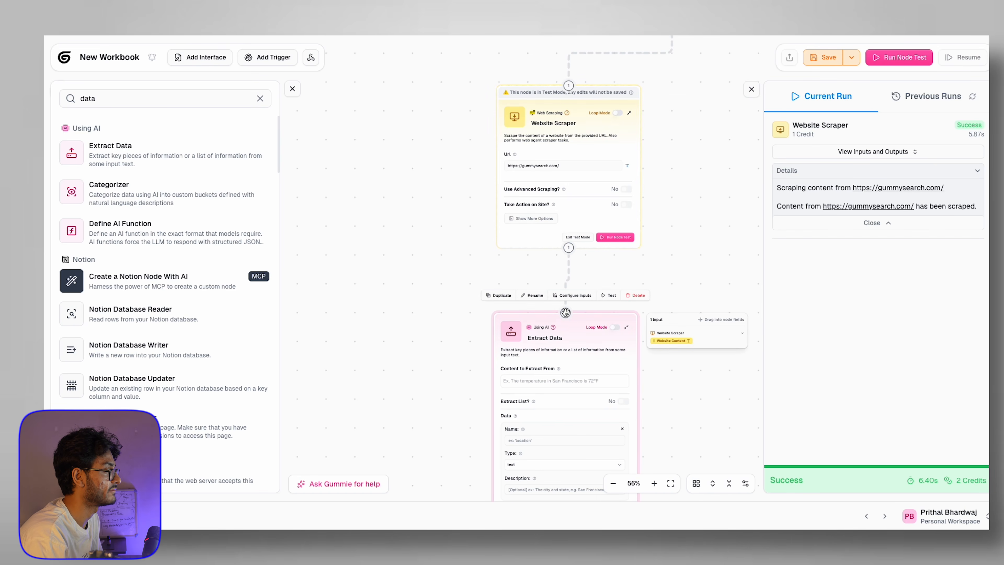
scroll(654, 430, "down", 3)
left_click(526, 247)
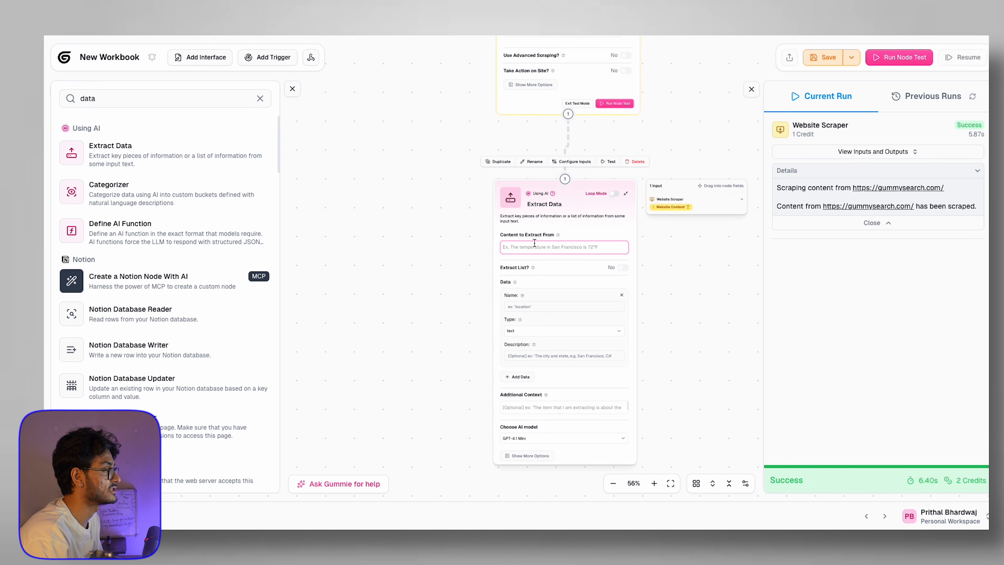
left_click_drag(675, 207, 587, 245)
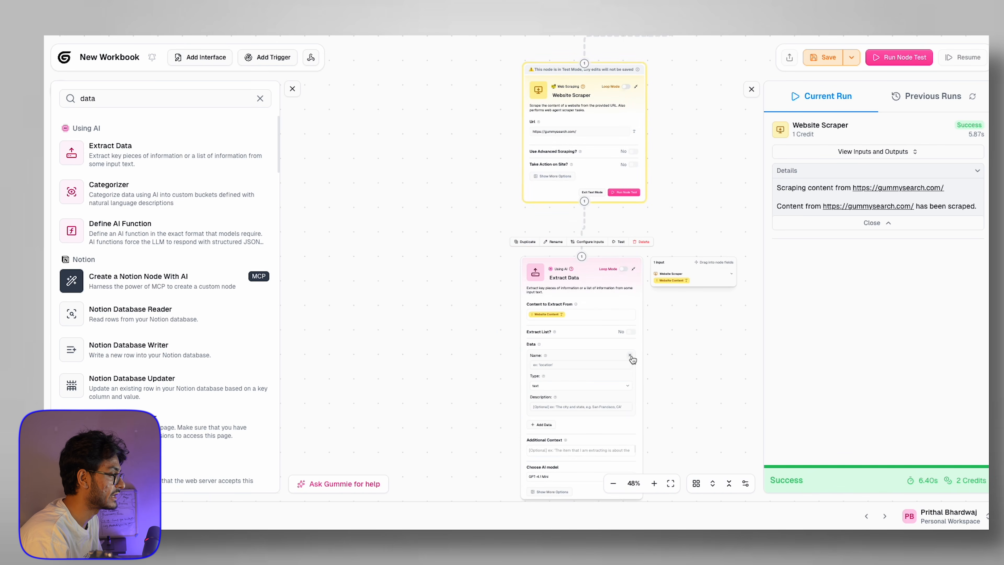
scroll(560, 335, "up", 7)
left_click_drag(387, 399, 341, 309)
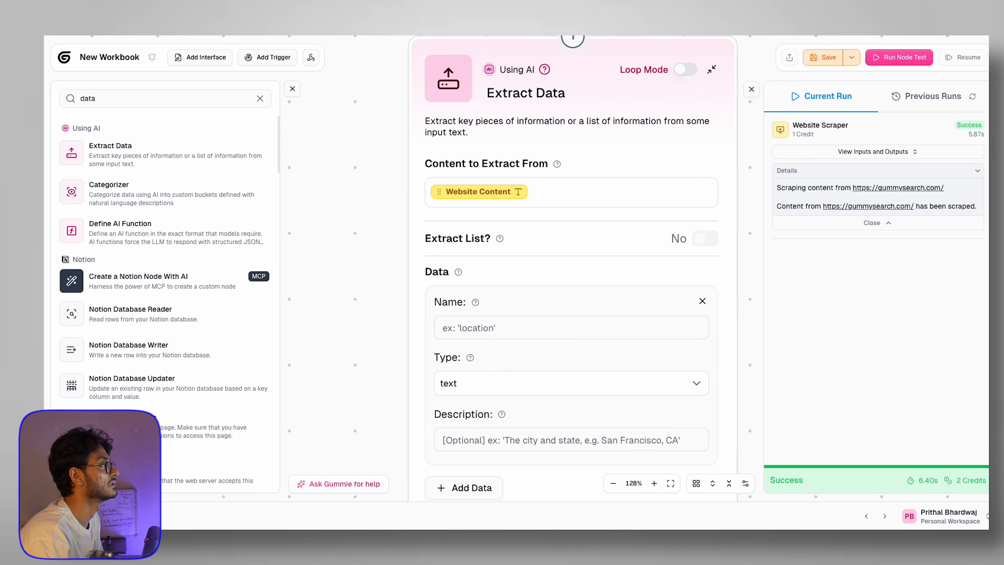
Step: Replace the empty entry with an Email field described as 'Find the email of the company'
left_click(702, 301)
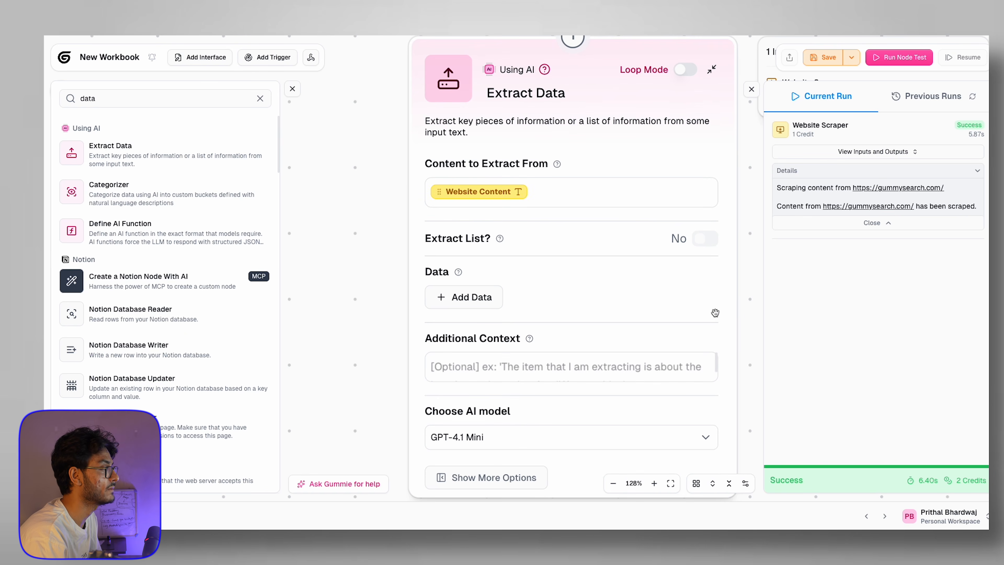
scroll(688, 402, "down", 1)
scroll(687, 402, "down", 3)
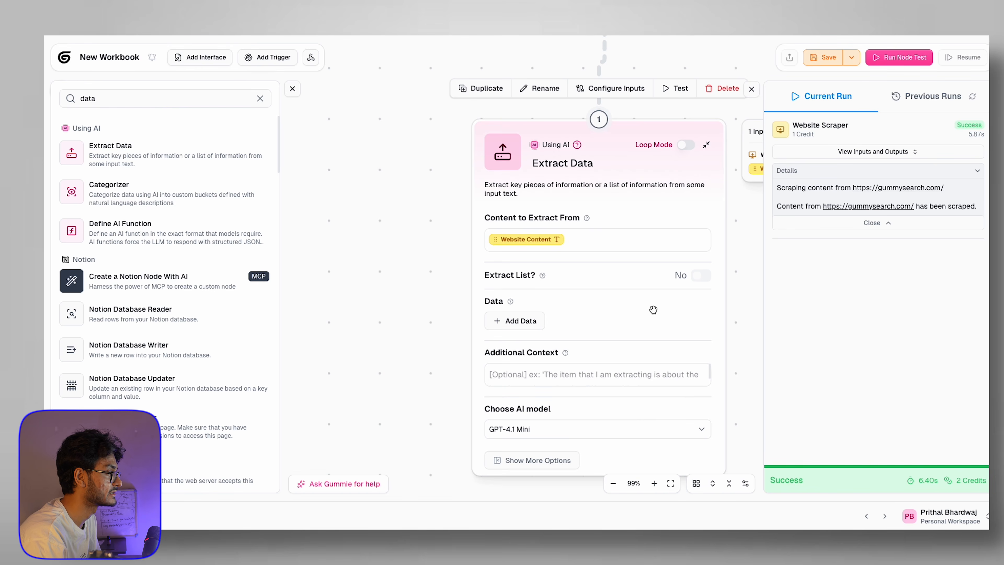
scroll(653, 309, "down", 1)
left_click(514, 321)
left_click(530, 344)
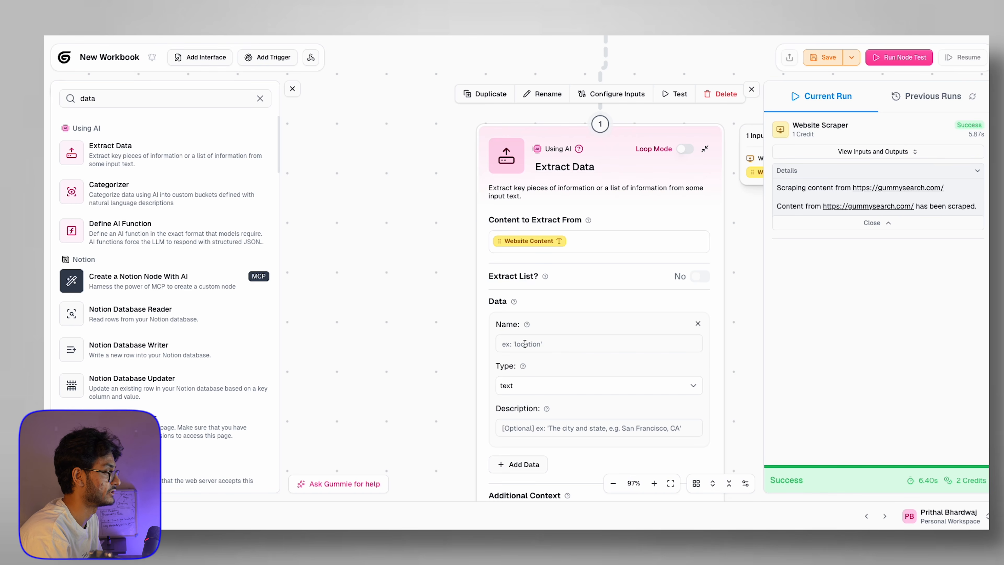
type("Email")
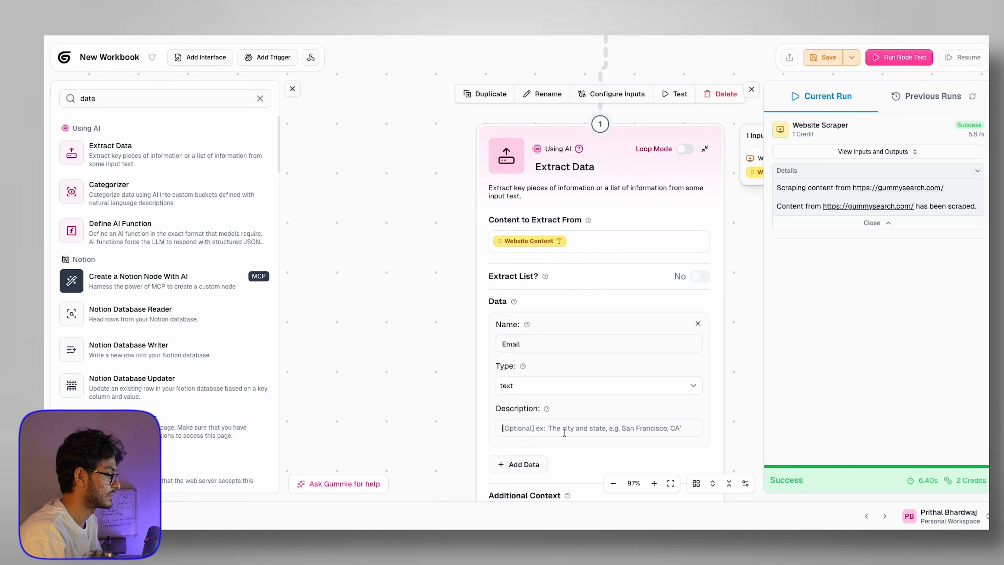
left_click(623, 435)
type("Find the e")
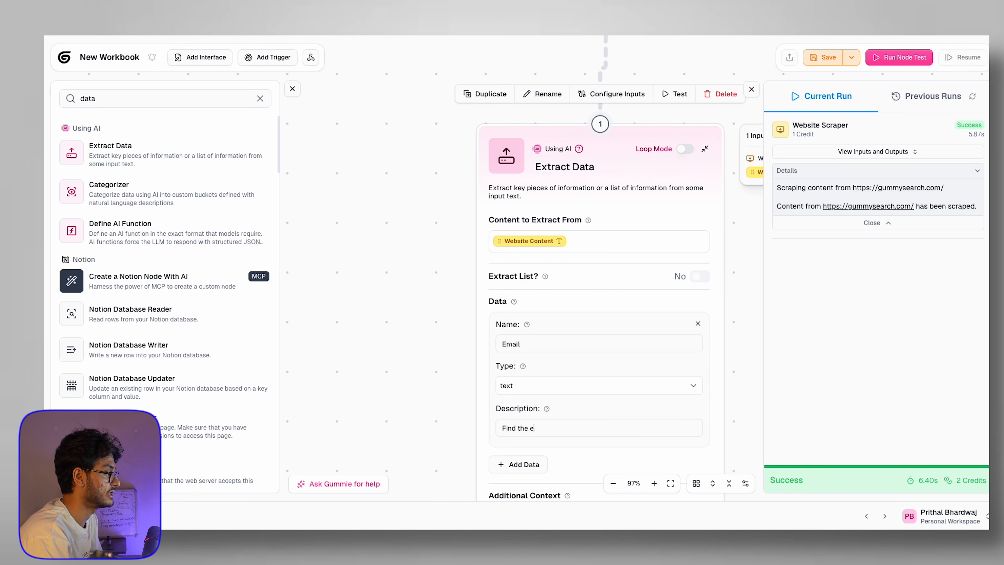
type("mail of the company")
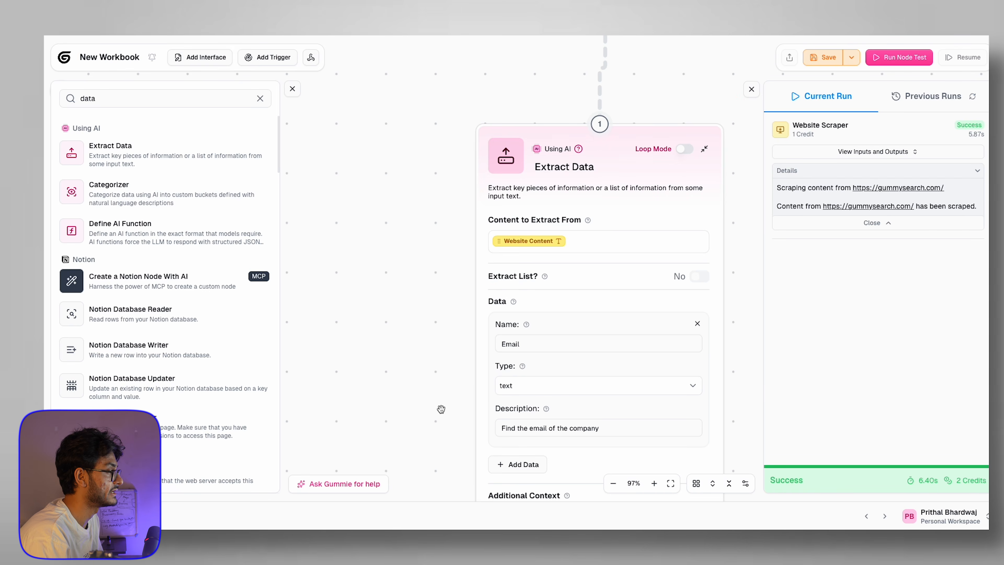
Step: Add a 'Company description' field described as 'Give me a one liner description of the company'
scroll(531, 285, "down", 5)
left_click(530, 283)
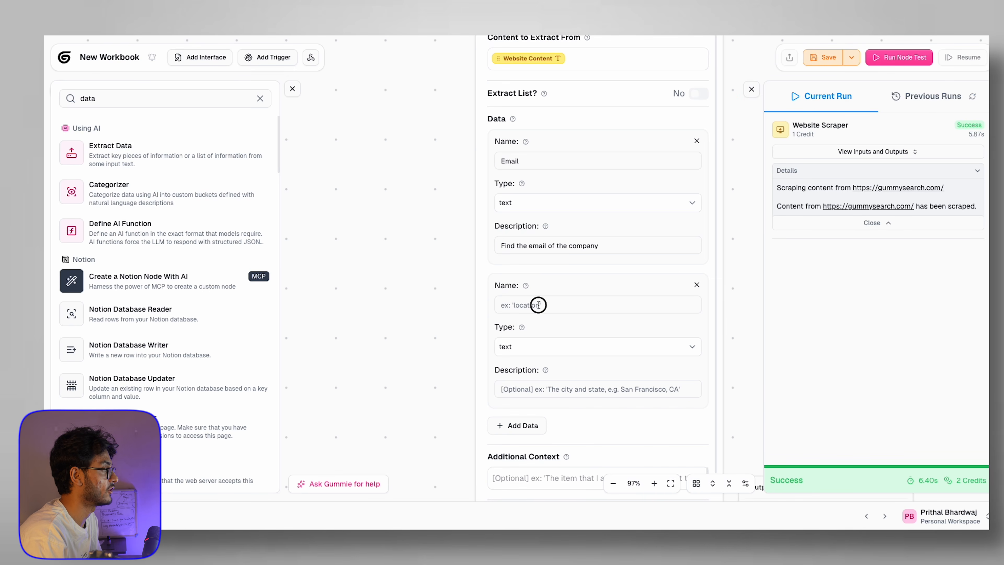
type("Com")
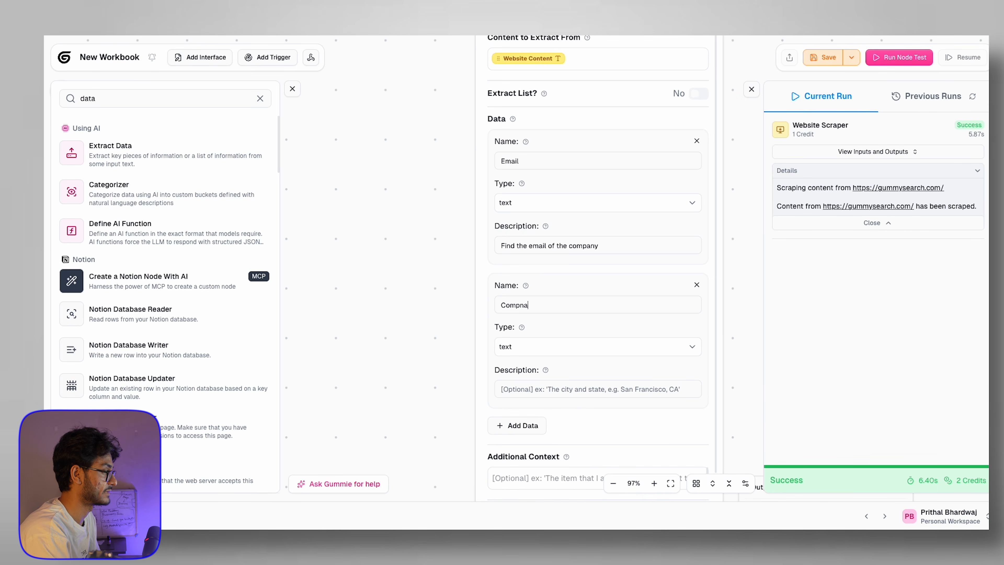
type("pany description")
left_click(551, 391)
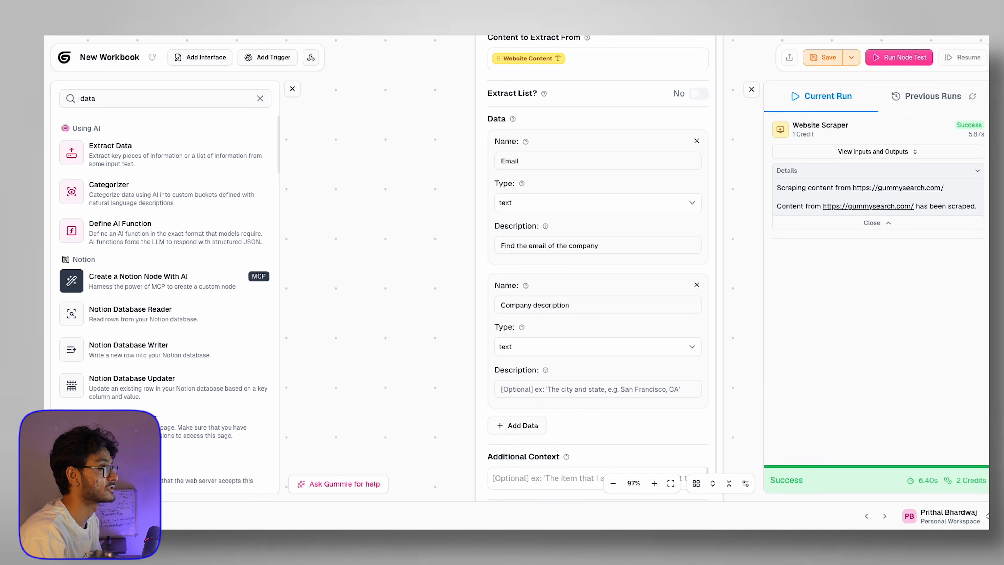
type("Give me a o")
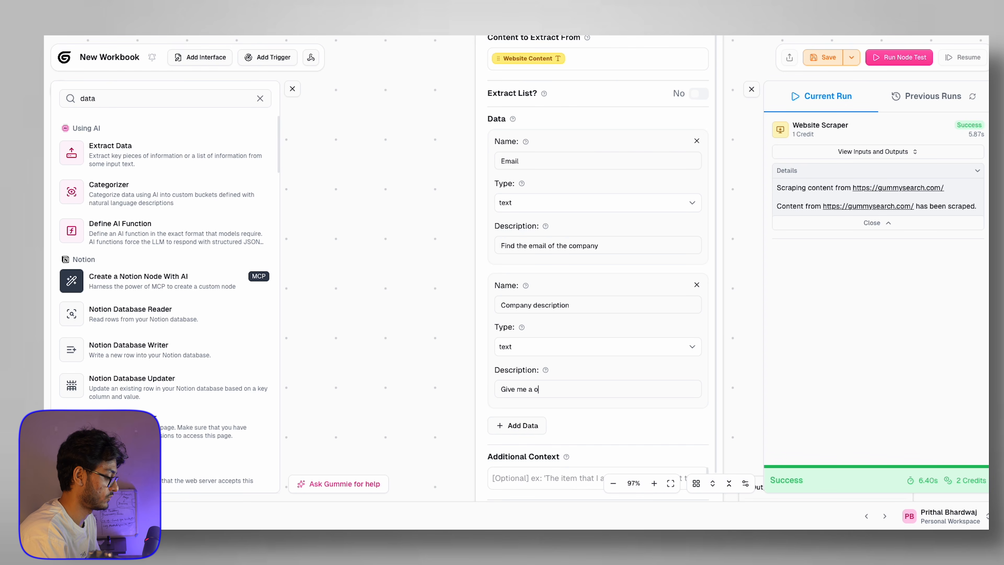
type("ne liner description of the company")
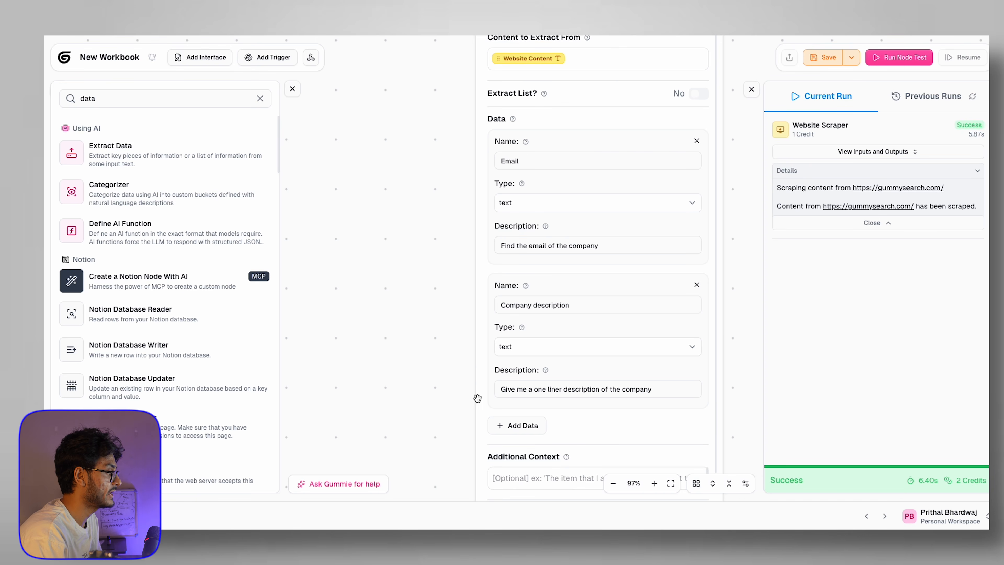
Step: Switch the Extract Data model to GPT-4.1 and deselect the node
left_click_drag(477, 398, 478, 267)
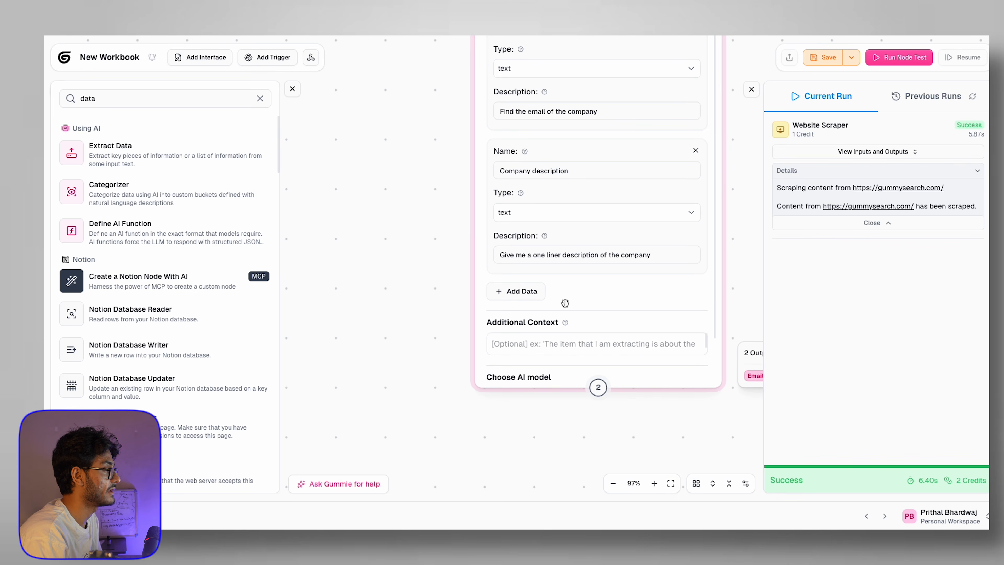
scroll(553, 309, "down", 2)
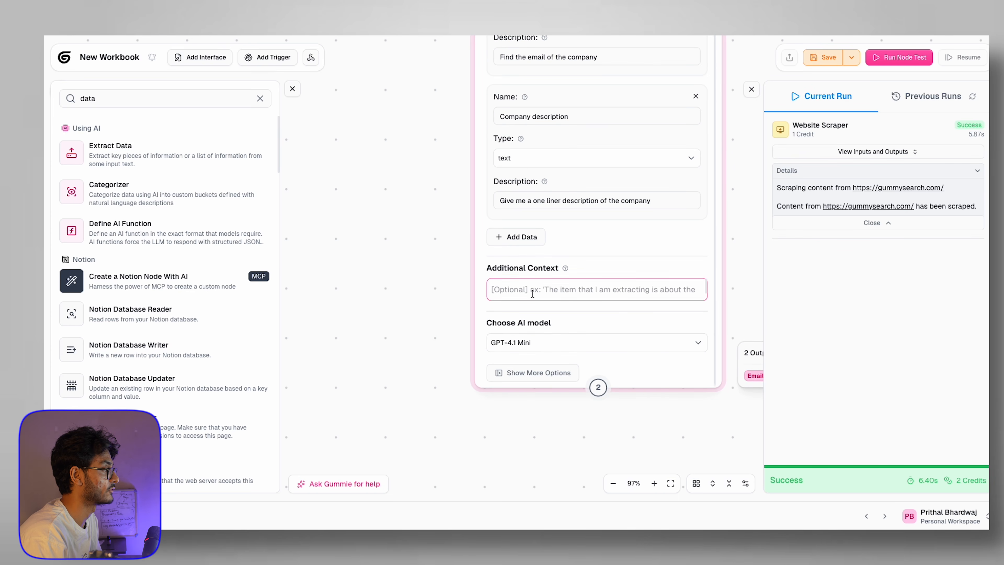
left_click(536, 341)
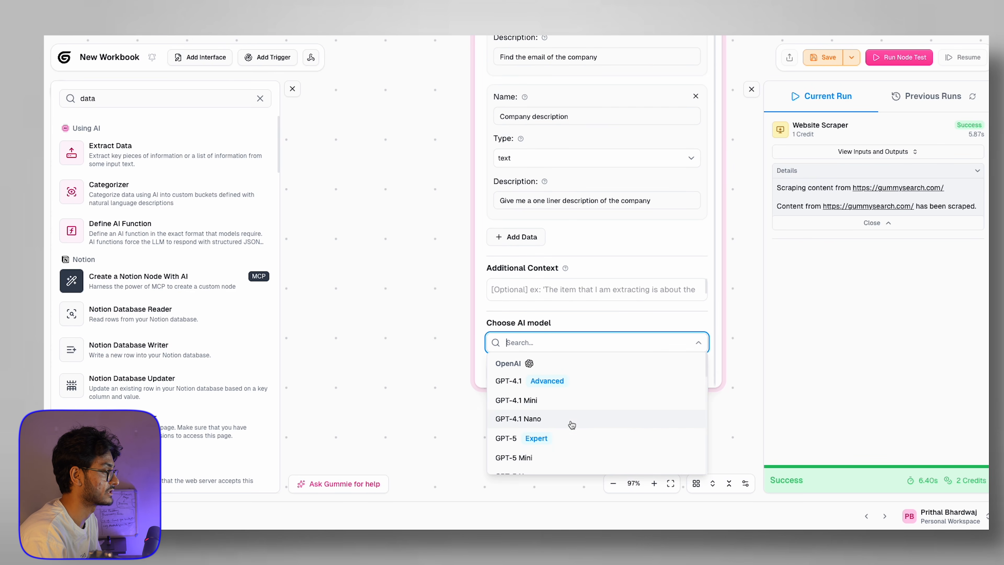
left_click(542, 381)
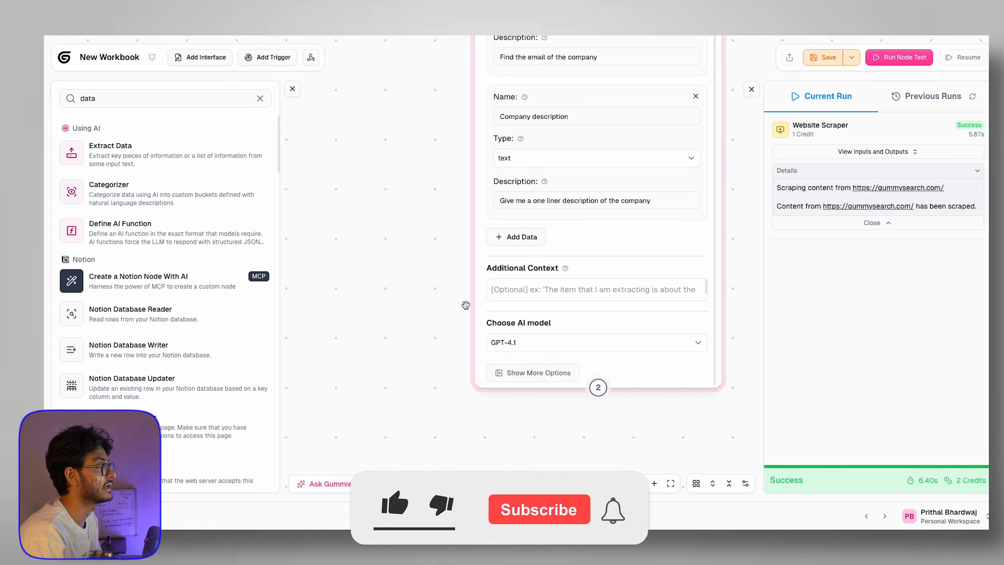
scroll(545, 188, "down", 5)
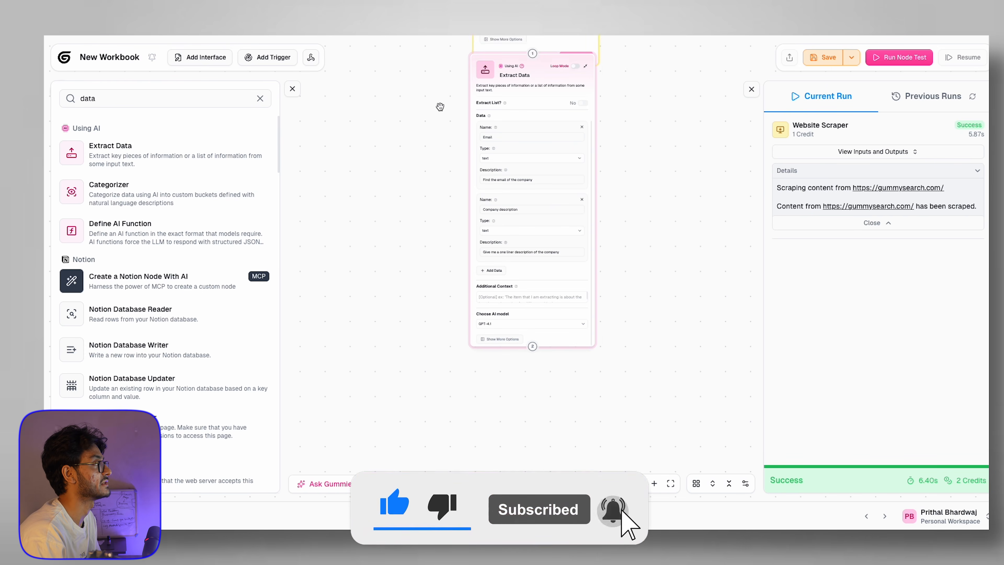
left_click_drag(413, 96, 412, 301)
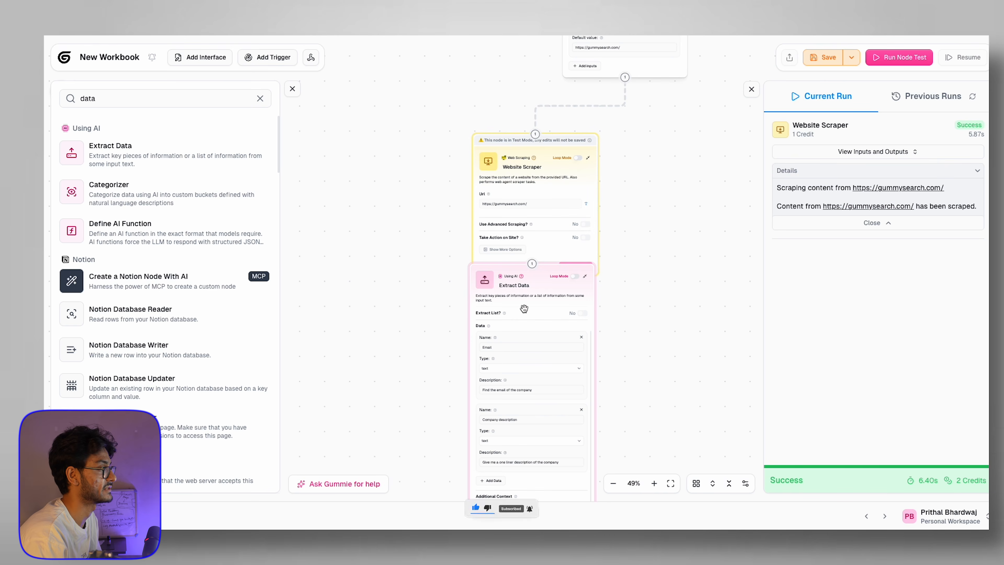
left_click_drag(420, 356, 420, 141)
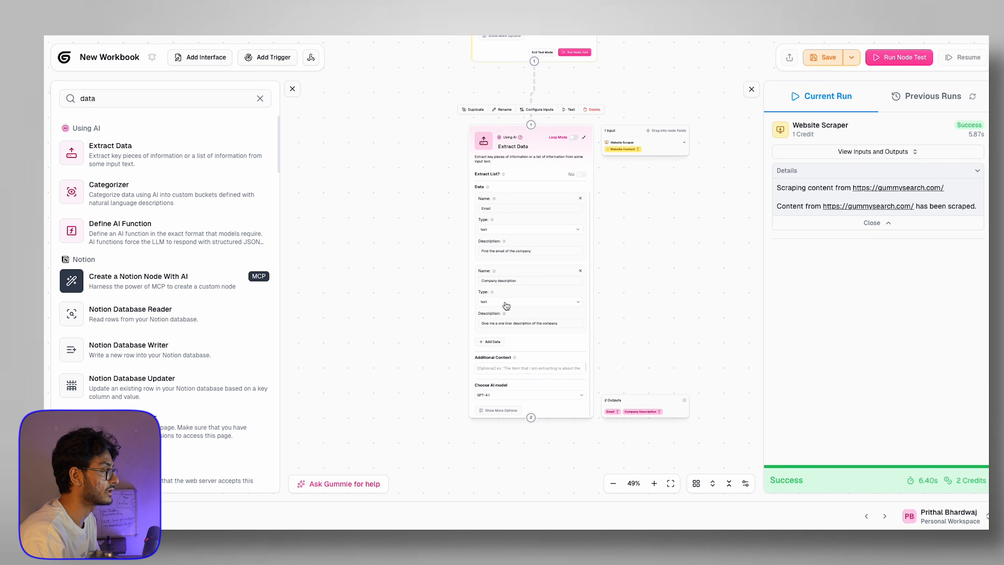
left_click_drag(530, 149, 346, 197)
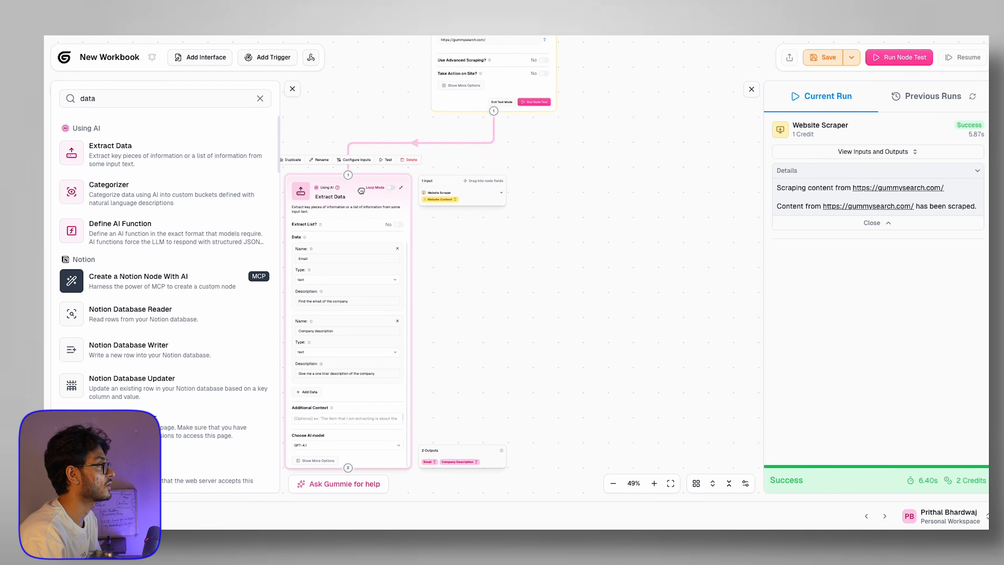
left_click(515, 210)
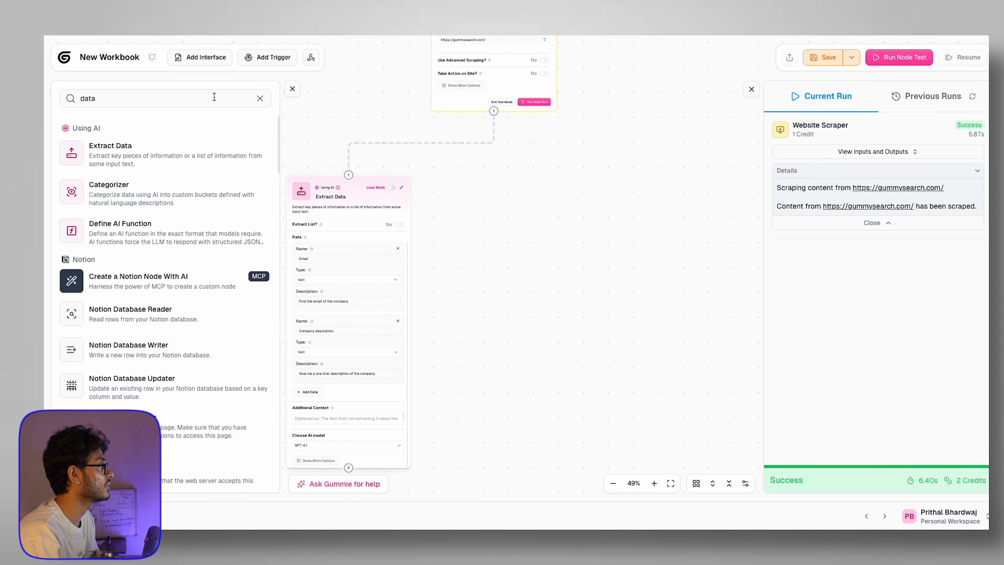
Step: Search 'data en' and drop an Enrich Company Information node onto the canvas
left_click(260, 99)
left_click(114, 101)
type("data")
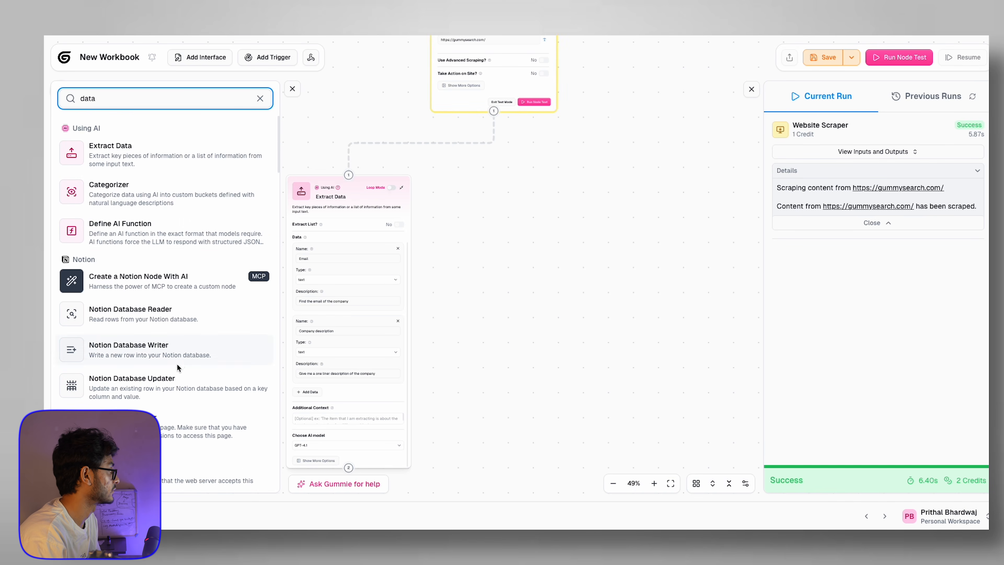
type(" en")
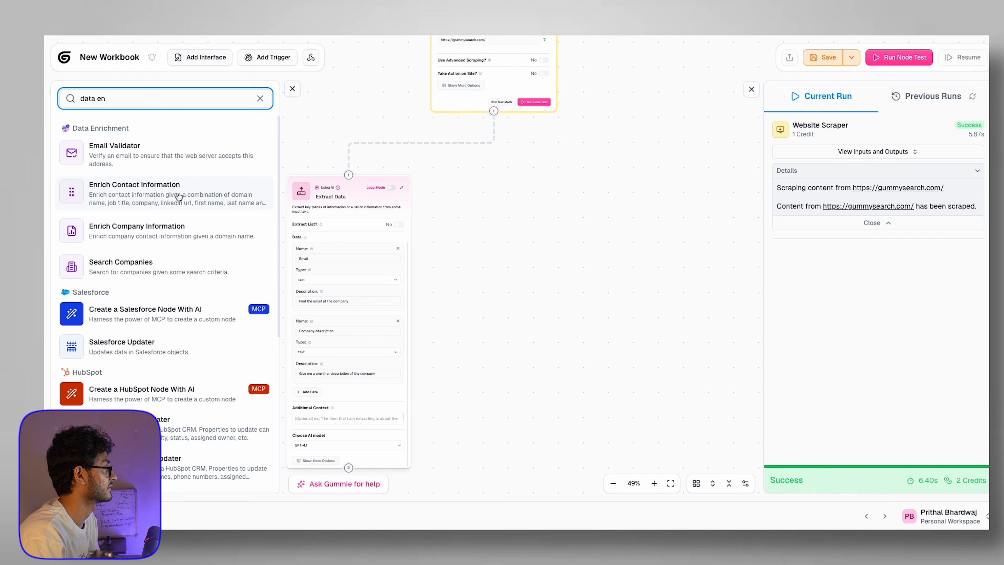
left_click(144, 229)
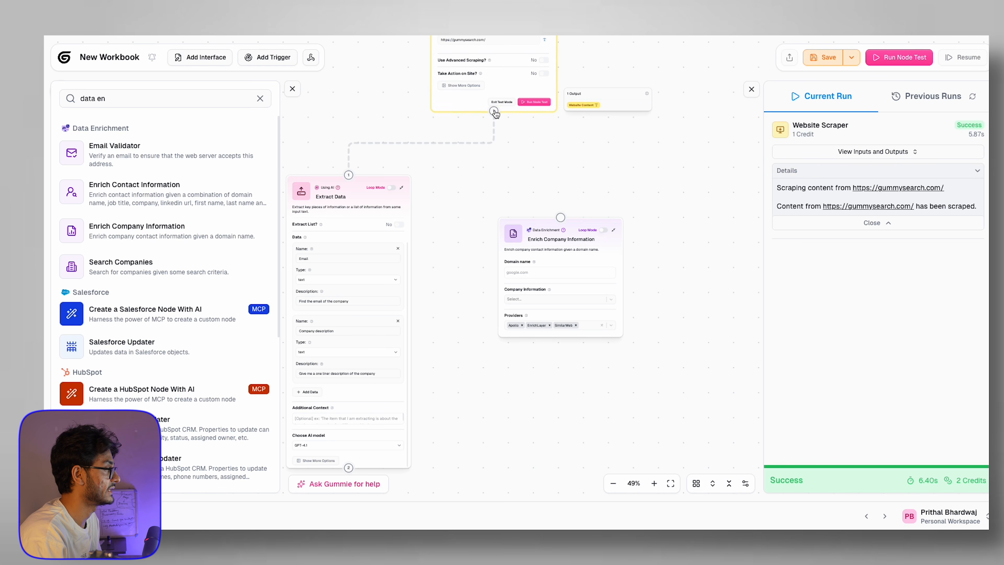
Step: Connect the Input node to Enrich Company Information and feed it into Domain name
left_click_drag(596, 173, 494, 275)
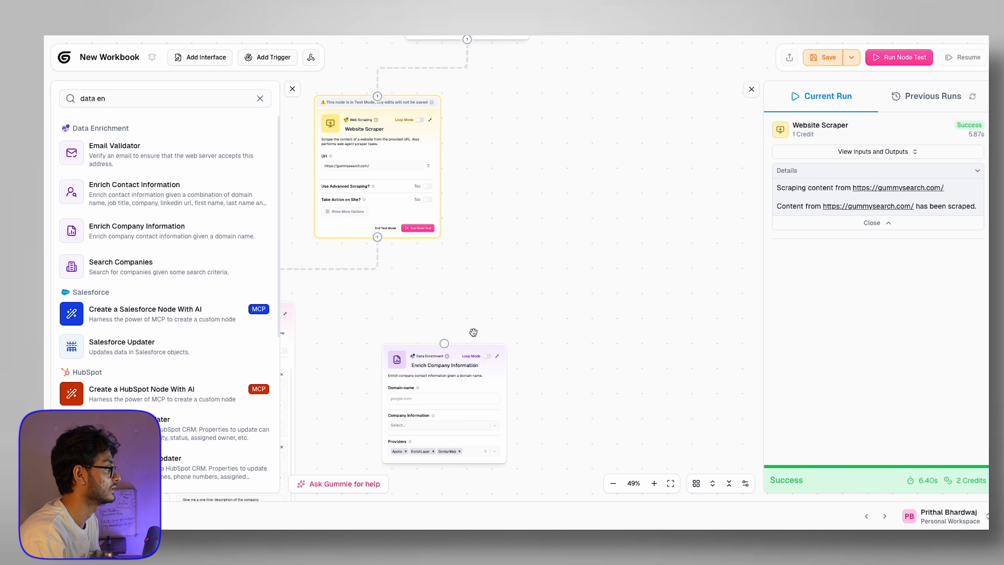
left_click_drag(424, 349, 594, 150)
scroll(524, 152, "down", 2)
left_click_drag(525, 152, 505, 291)
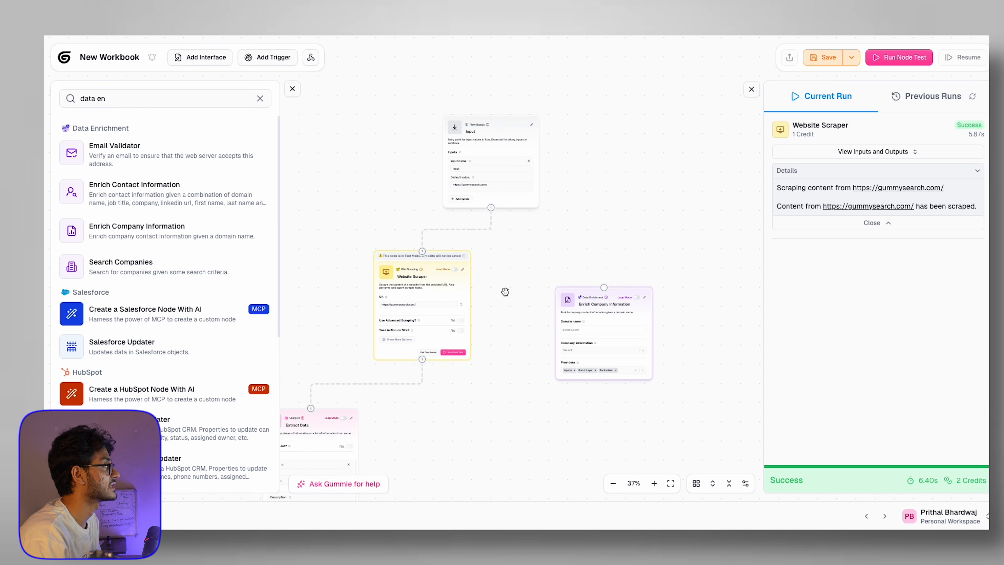
left_click_drag(491, 207, 604, 285)
scroll(688, 390, "up", 5)
left_click(455, 241)
left_click_drag(634, 199, 498, 248)
Step: Request annual revenue as company information, then add an Enrich Contact Information node
left_click(455, 297)
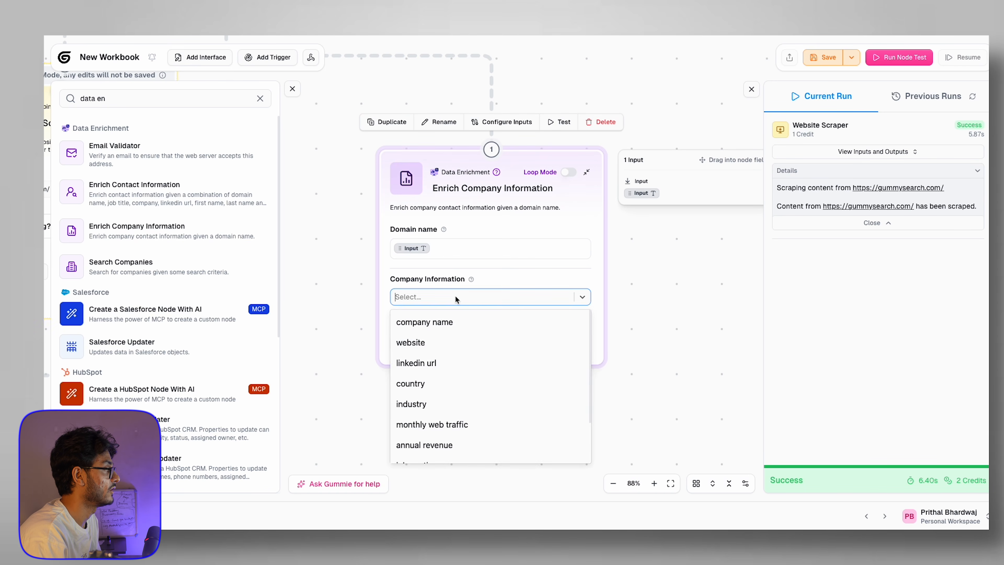
left_click(436, 288)
left_click(437, 291)
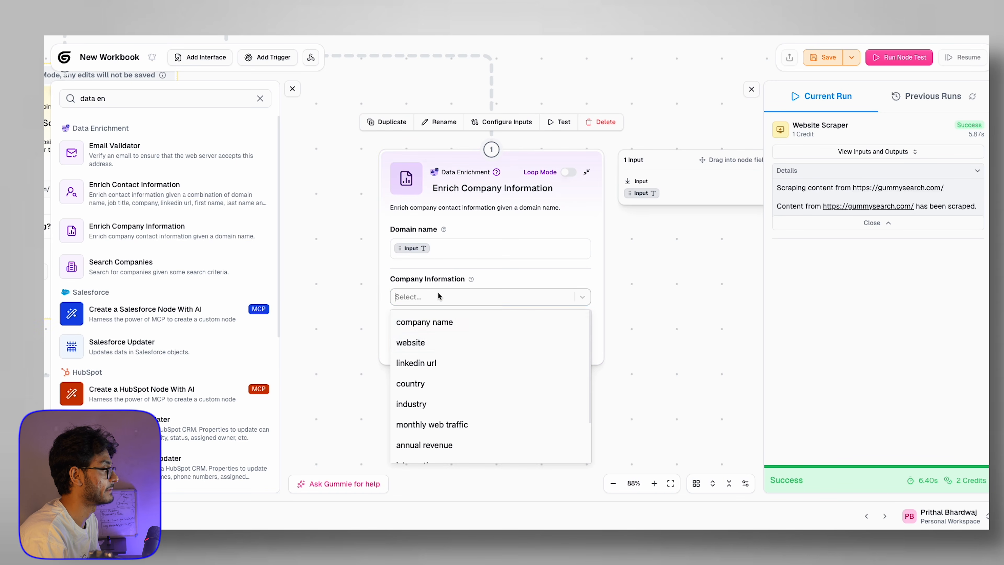
scroll(450, 348, "down", 3)
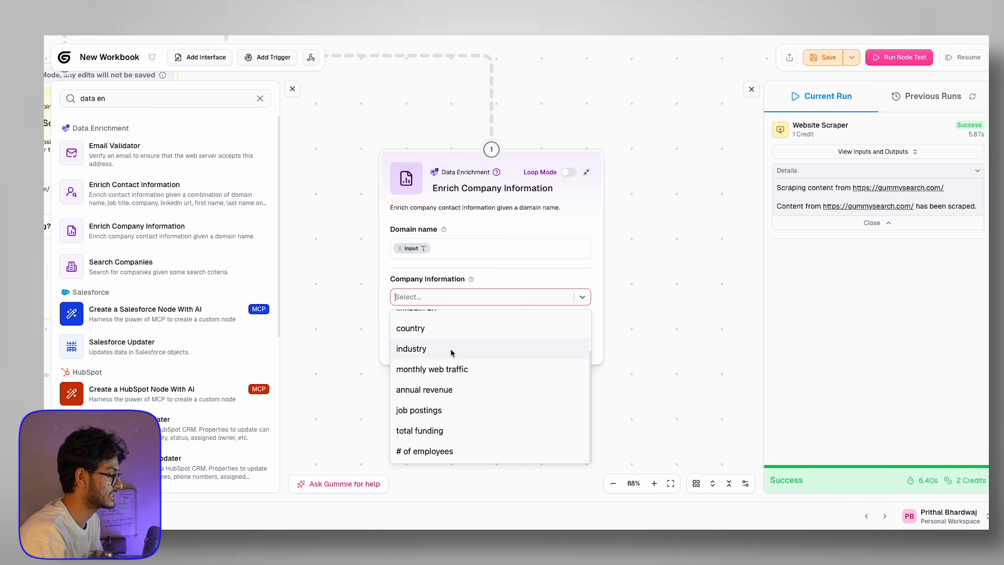
left_click(443, 397)
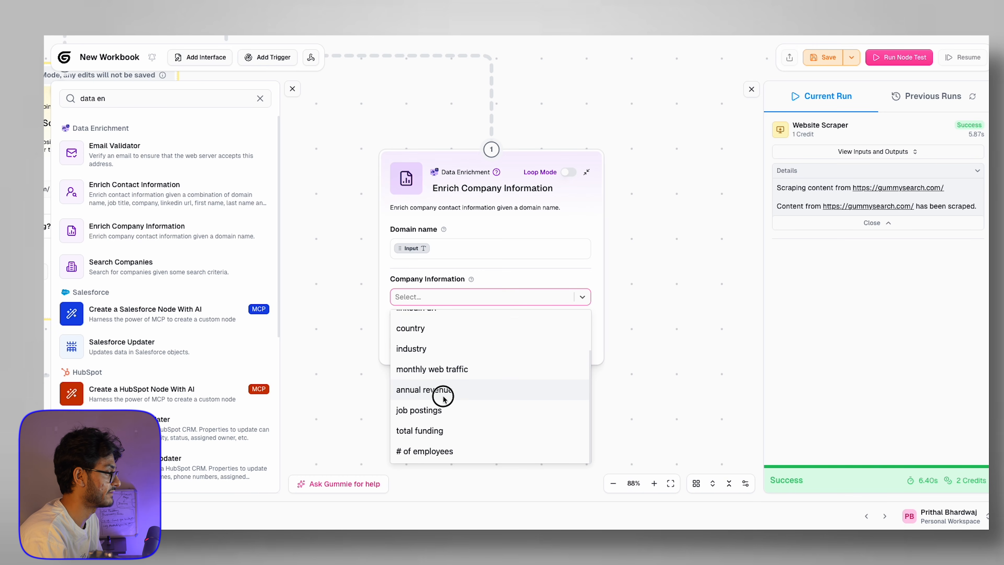
scroll(442, 394, "up", 2)
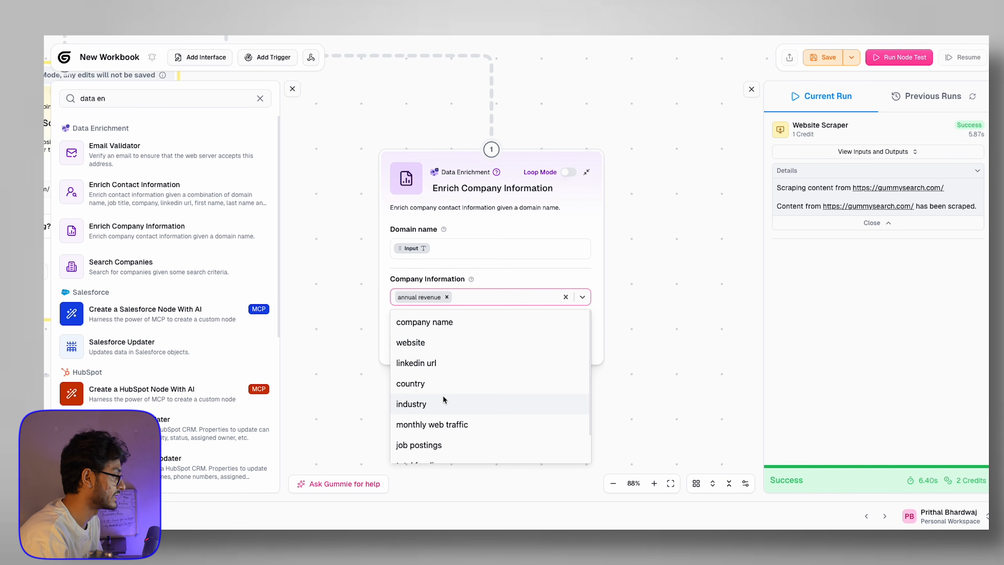
scroll(442, 398, "down", 2)
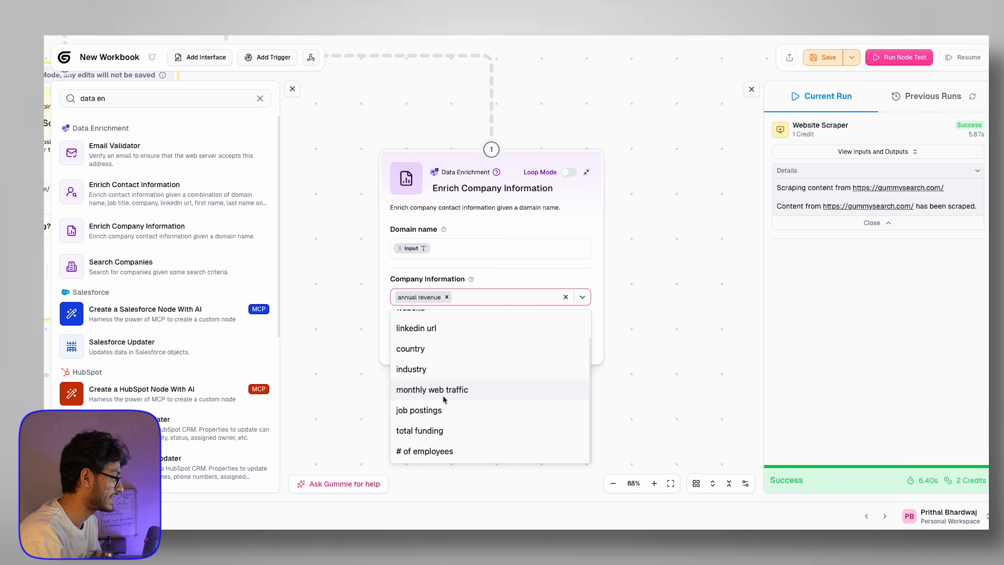
left_click(342, 174)
scroll(342, 174, "down", 5)
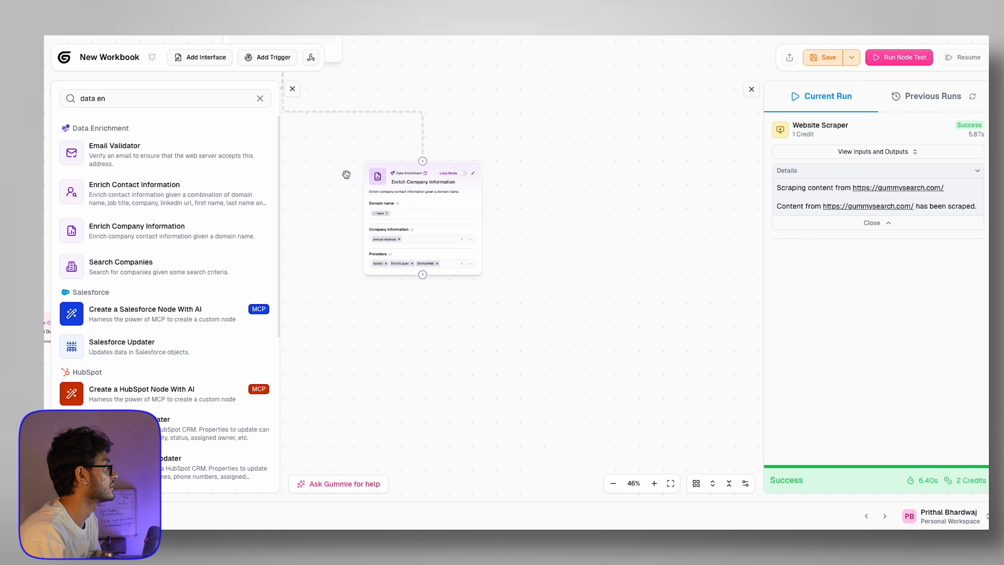
left_click(114, 197)
Step: Place Enrich Contact Information beside the company step and feed the Input into its Domain name
left_click_drag(560, 206, 606, 163)
scroll(612, 202, "up", 5)
scroll(612, 202, "up", 5)
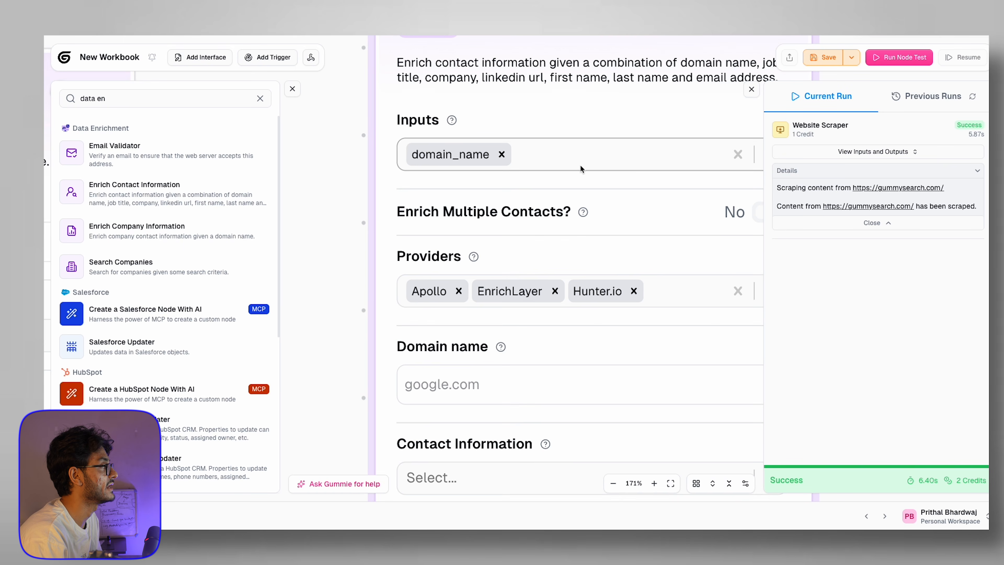
scroll(492, 222, "down", 10)
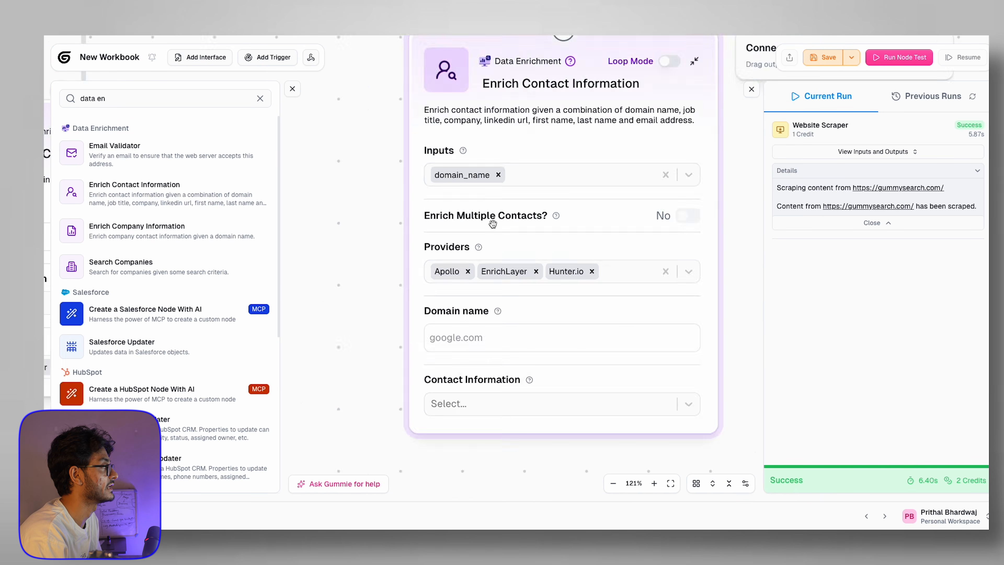
scroll(441, 134, "down", 6)
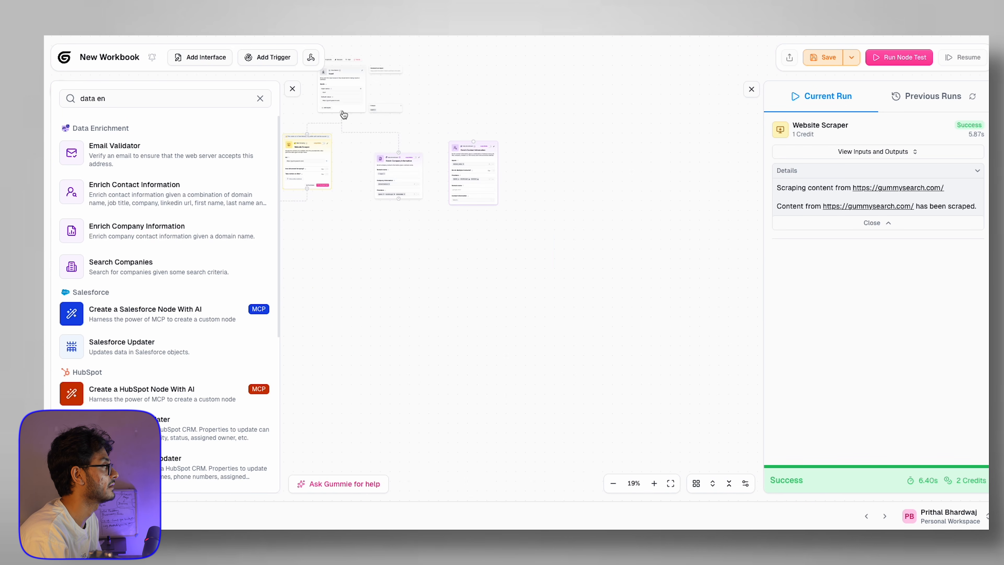
scroll(458, 160, "up", 10)
left_click(456, 159)
key("BackSpace")
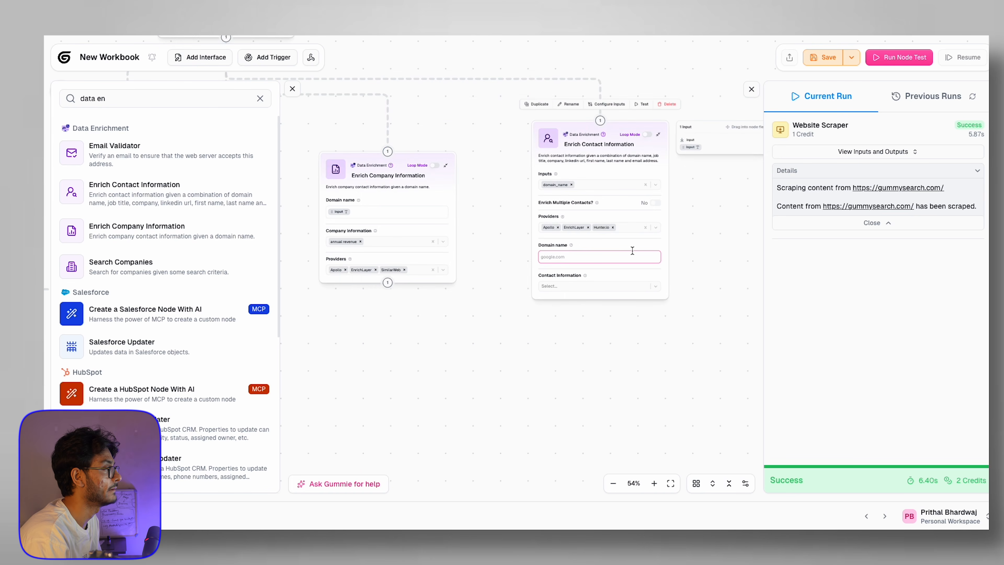
left_click_drag(688, 147, 549, 256)
Step: Request phone number as the contact information and view the full five-step flow
scroll(546, 336, "up", 5)
left_click(617, 206)
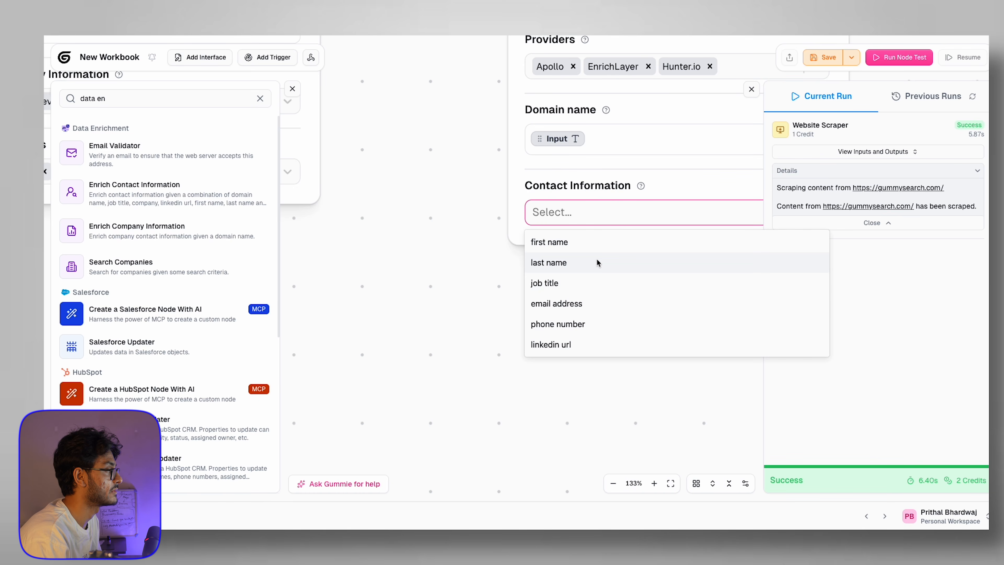
left_click(577, 324)
scroll(487, 258, "down", 10)
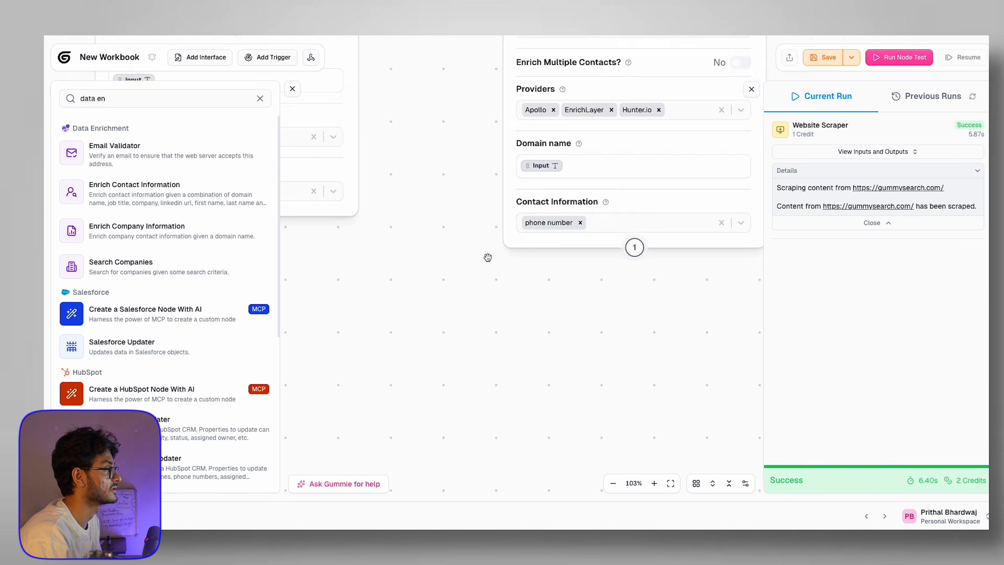
scroll(419, 252, "up", 6)
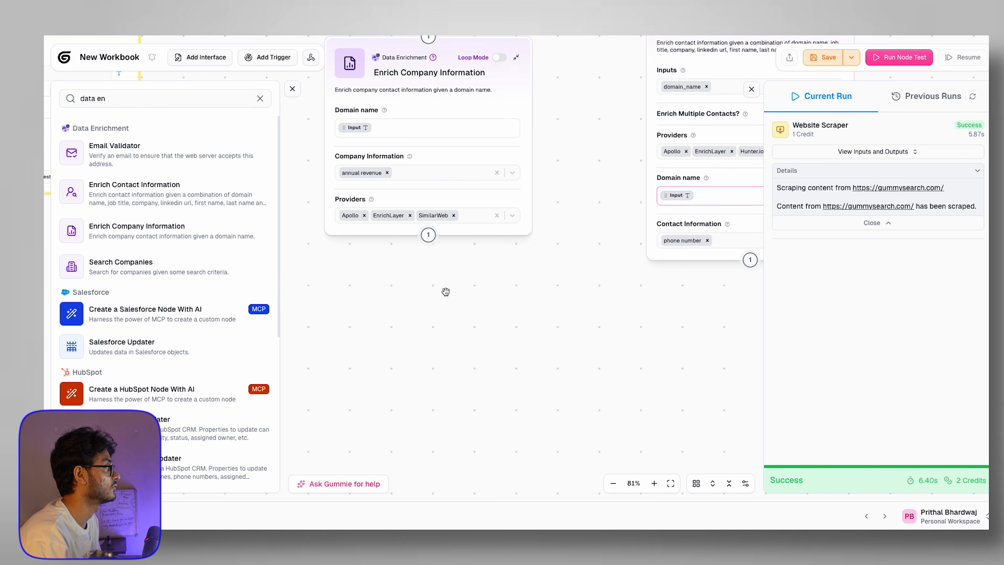
left_click_drag(446, 292, 644, 297)
scroll(664, 348, "down", 5)
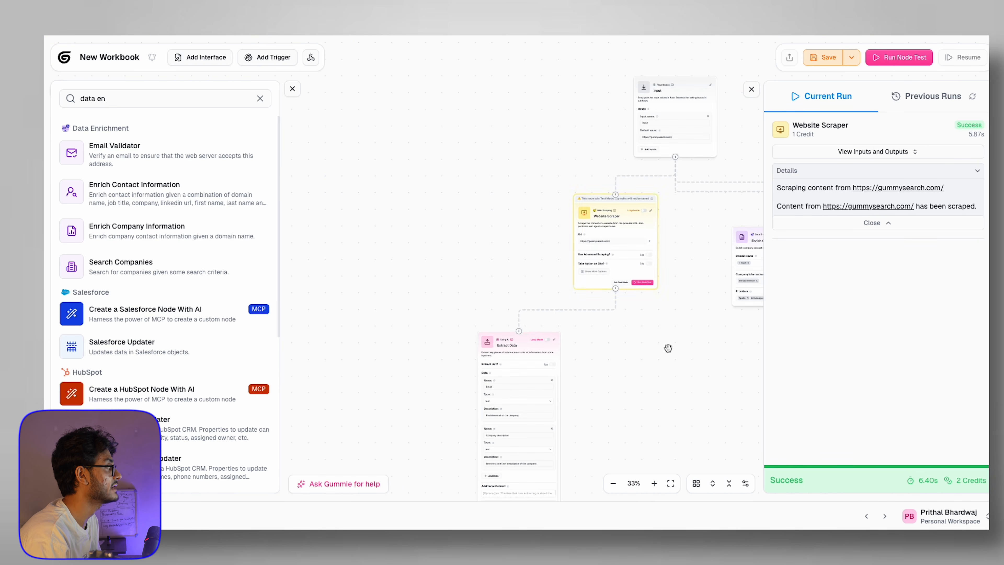
left_click_drag(672, 403, 551, 225)
scroll(634, 210, "down", 3)
Step: Line up Enrich Company Information and Enrich Contact Information side by side, lower on the canvas
left_click(616, 138)
left_click(616, 280)
left_click_drag(624, 114, 606, 191)
left_click_drag(691, 98, 691, 188)
left_click(519, 344)
scroll(518, 344, "down", 3)
scroll(518, 344, "up", 5)
scroll(518, 345, "down", 5)
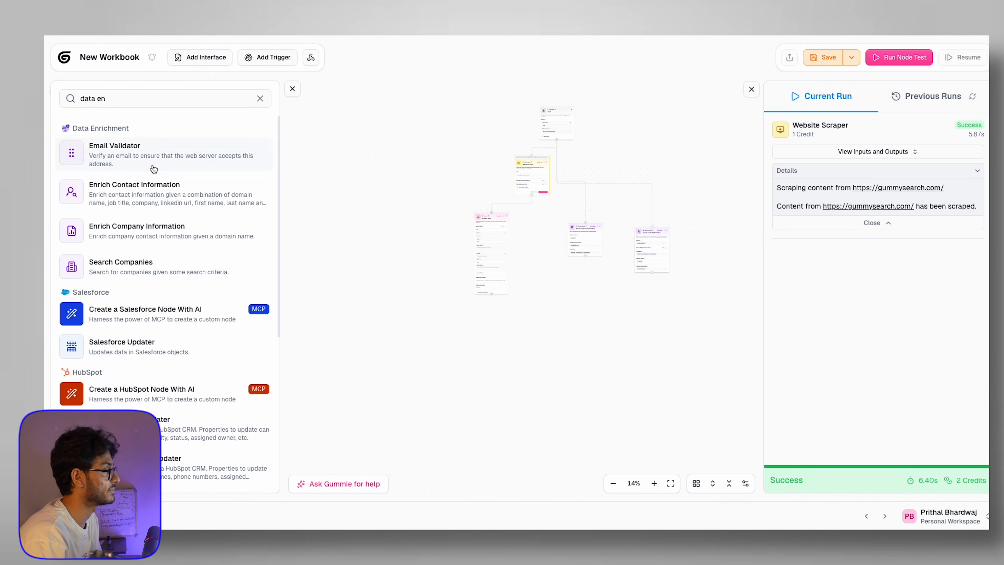
Step: Add a Google Sheets Updater node from a 'google sheet' search and place it below the flow
double_click(163, 98)
type("google sheet")
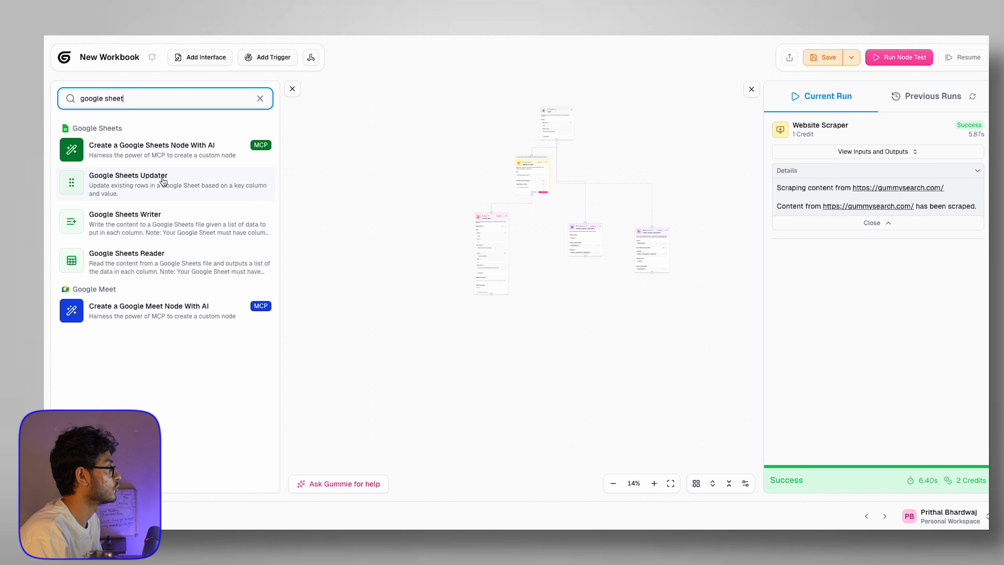
left_click(162, 182)
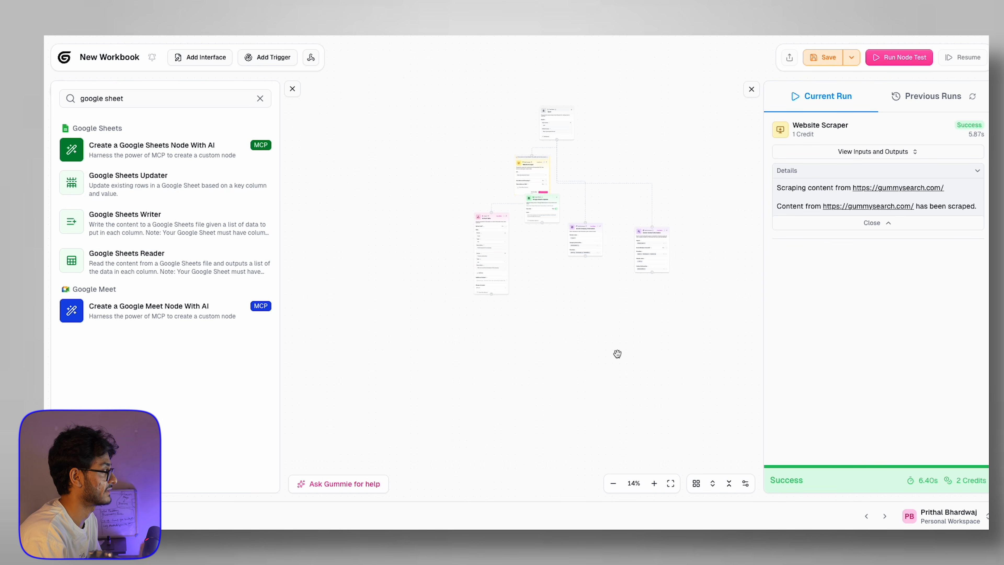
left_click_drag(524, 210, 565, 336)
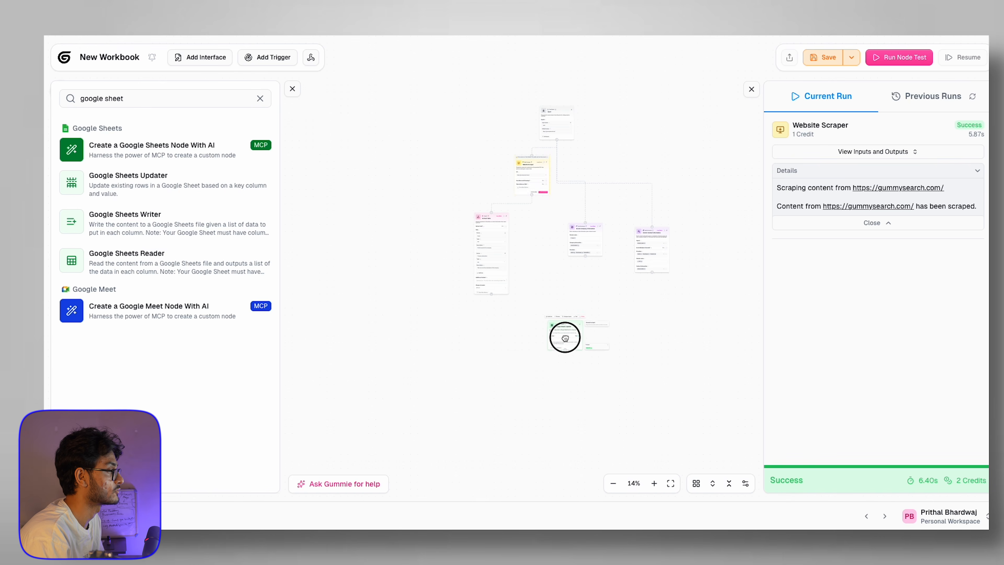
scroll(565, 336, "up", 5)
mouse_move(319, 192)
left_mouse_down()
mouse_move(553, 285)
mouse_move(336, 192)
left_mouse_up()
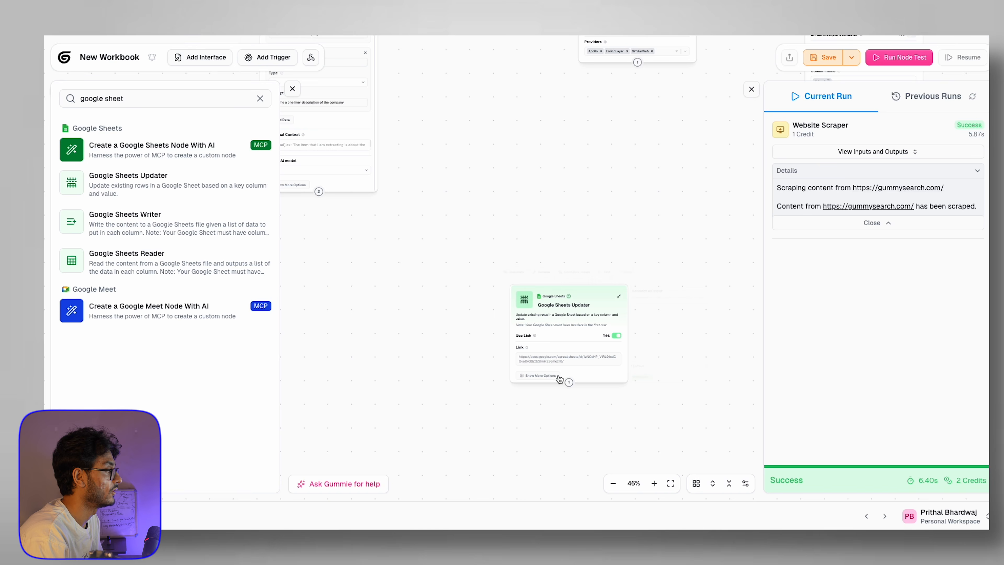
Step: Paste the Job Roles spreadsheet link into the Google Sheets Updater's Link field
left_click(545, 359)
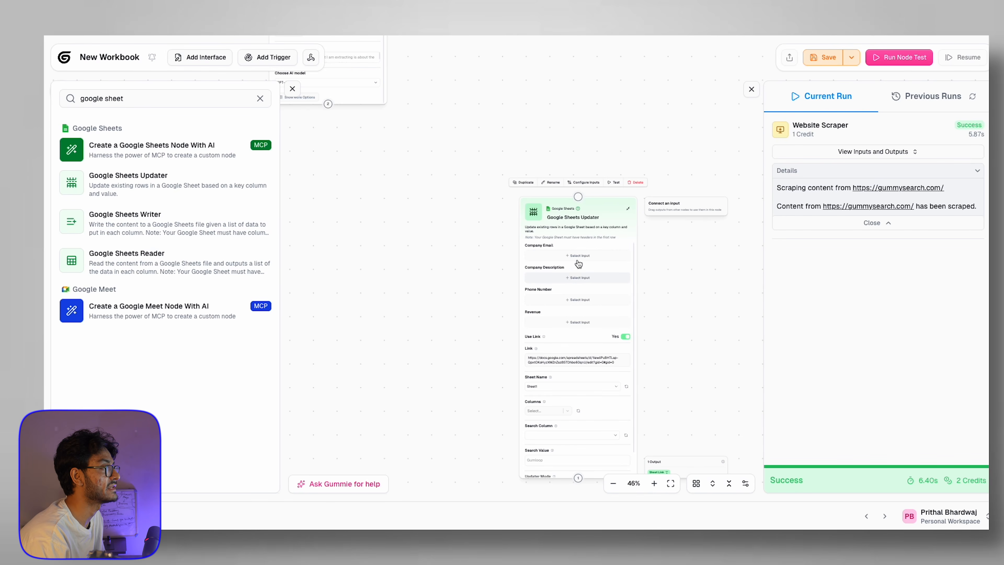
Step: Connect the upstream node to the Google Sheets Updater and bring the flow into view
scroll(597, 238, "up", 8)
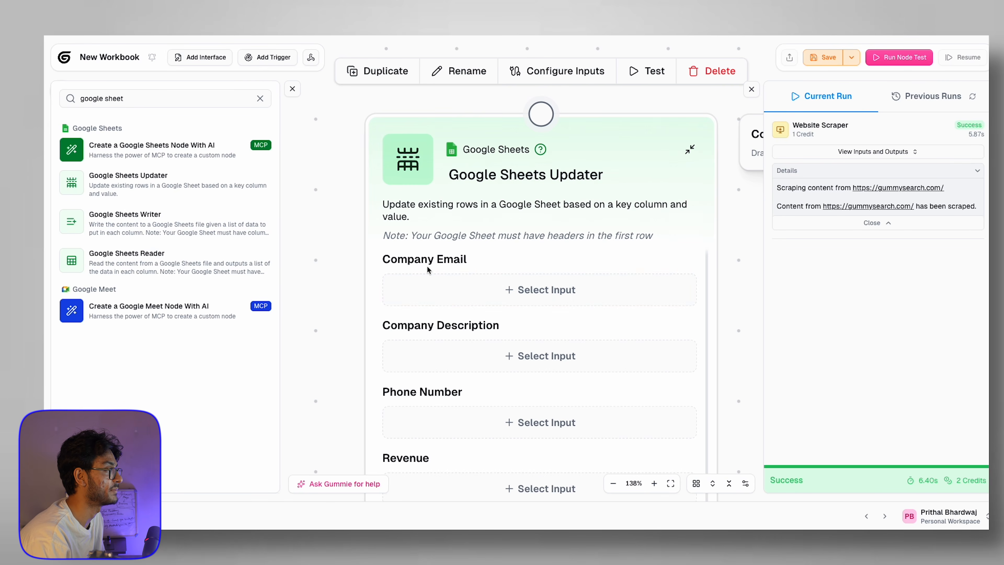
left_click_drag(427, 269, 458, 267)
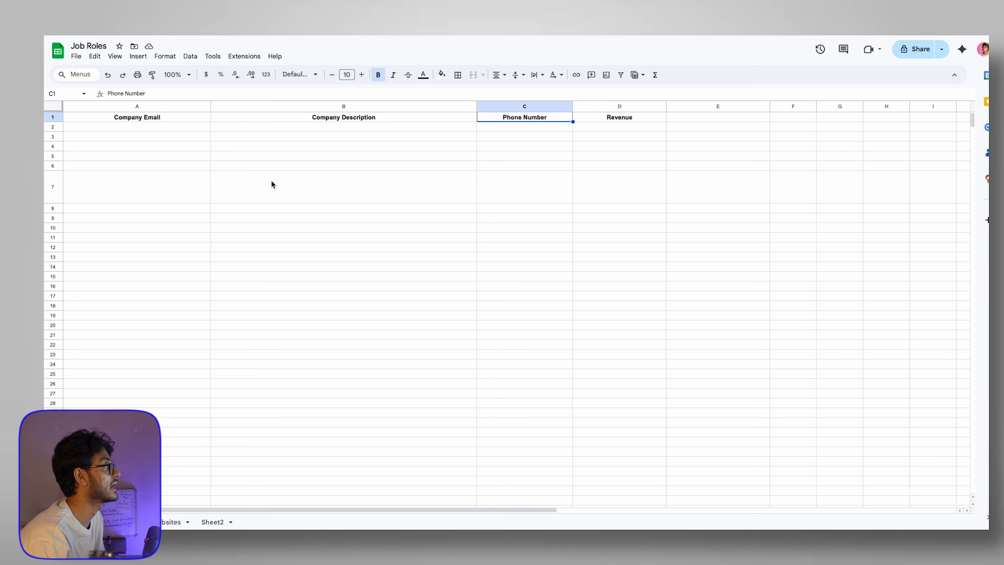
left_click_drag(152, 121, 648, 121)
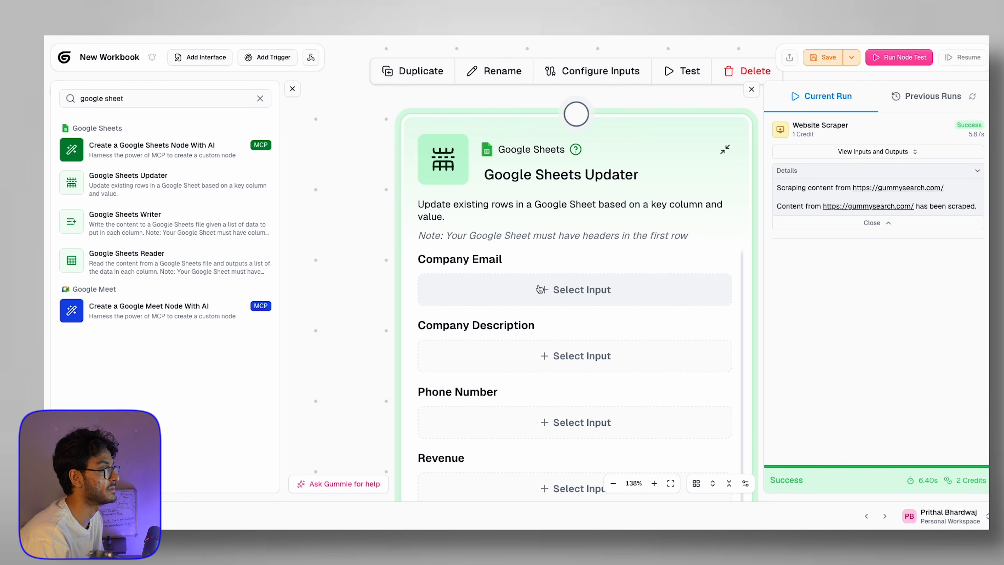
scroll(401, 304, "down", 5)
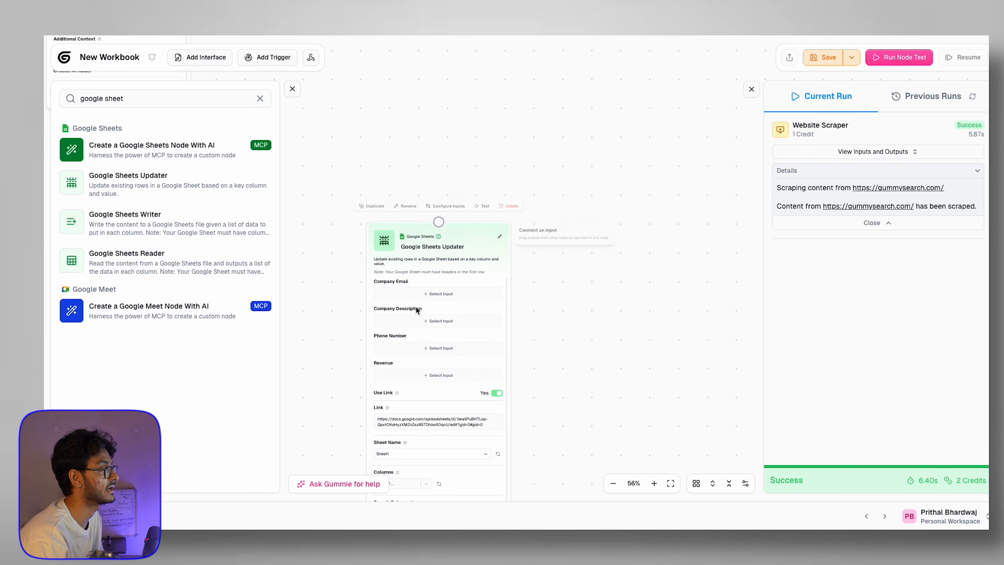
left_click(435, 293)
scroll(554, 88, "down", 4)
left_click(489, 112)
left_click_drag(328, 99, 508, 159)
left_click_drag(618, 132, 619, 234)
left_click(524, 274)
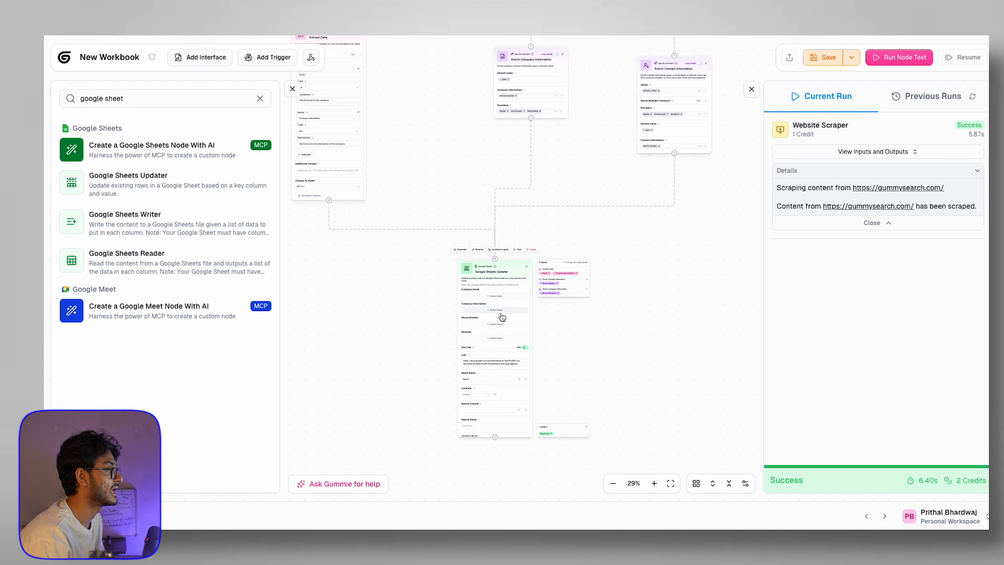
scroll(454, 298, "up", 7)
Step: Map Email, Company Description, Phone Number and Annual Revenue into the updater's four column fields
left_click(623, 295)
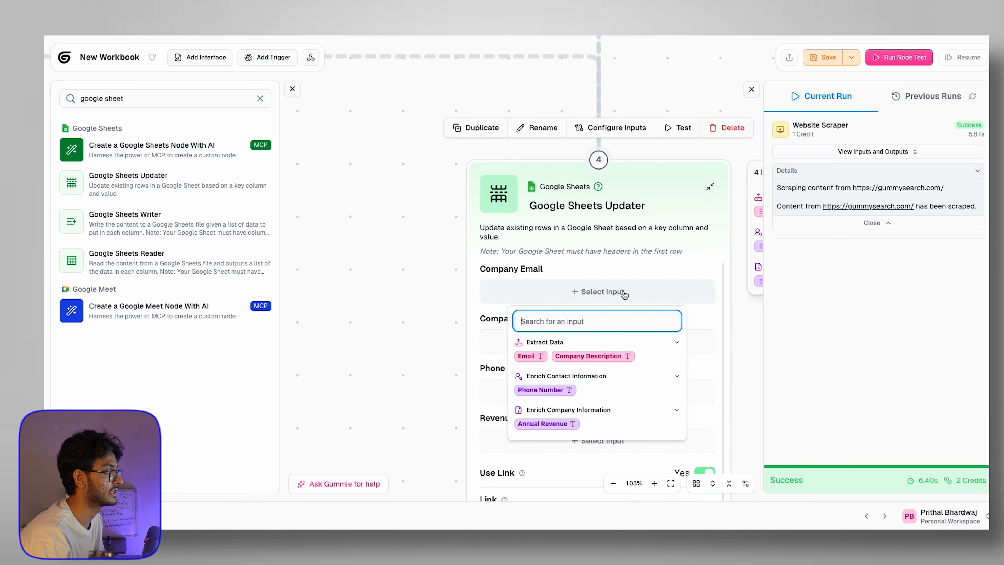
left_click_drag(736, 360, 623, 322)
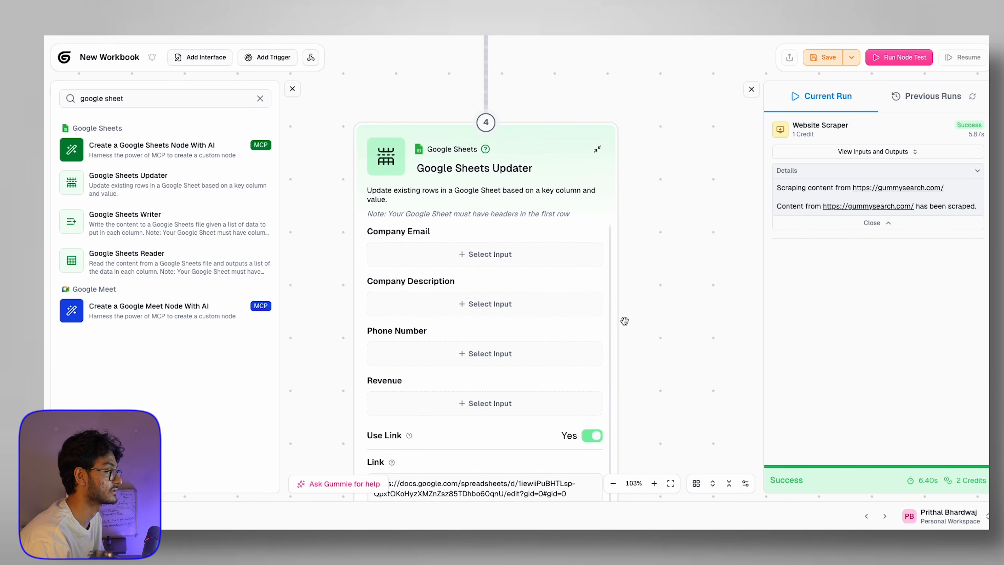
left_click(496, 258)
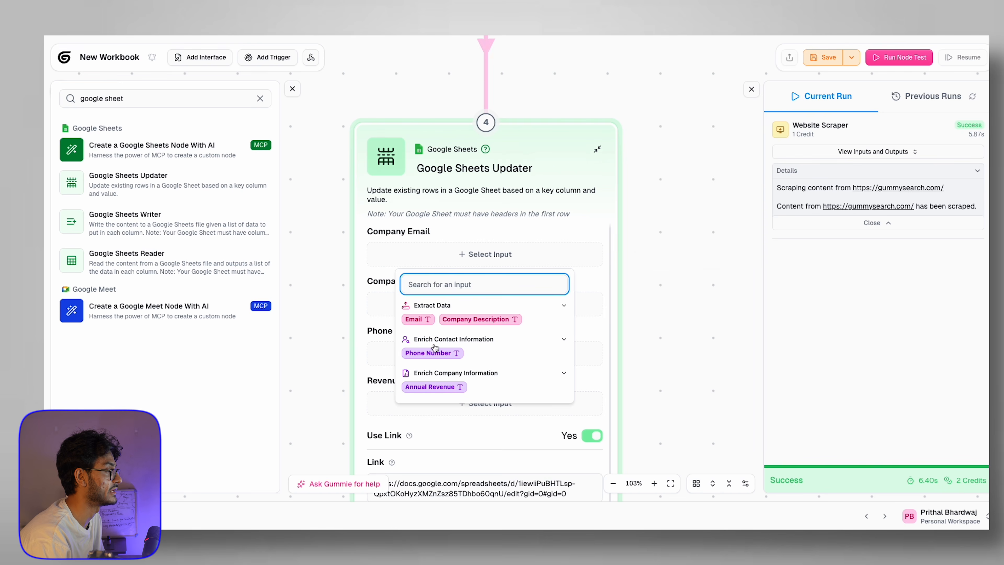
left_click(414, 319)
left_click(431, 302)
left_click(472, 366)
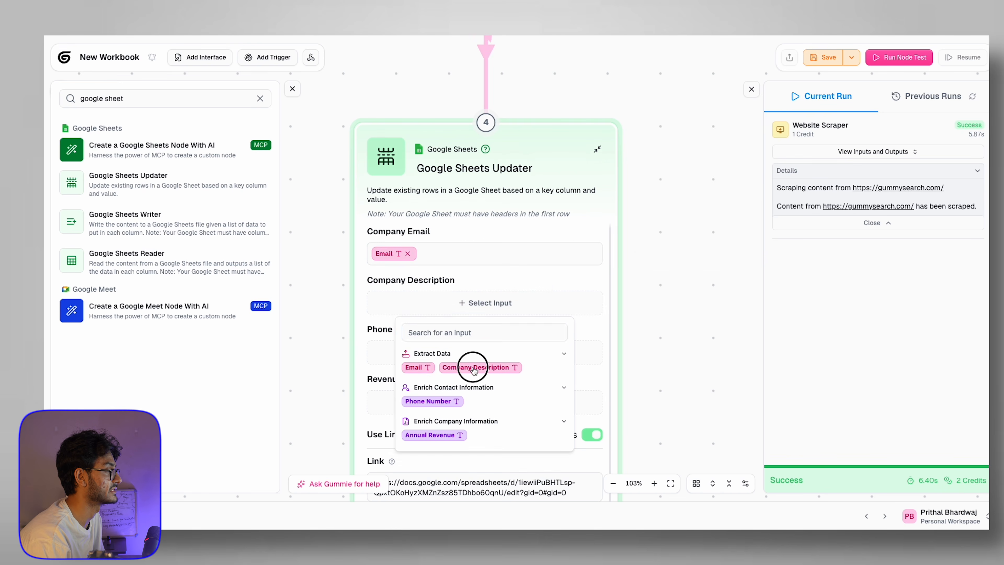
left_click(478, 352)
left_click(442, 448)
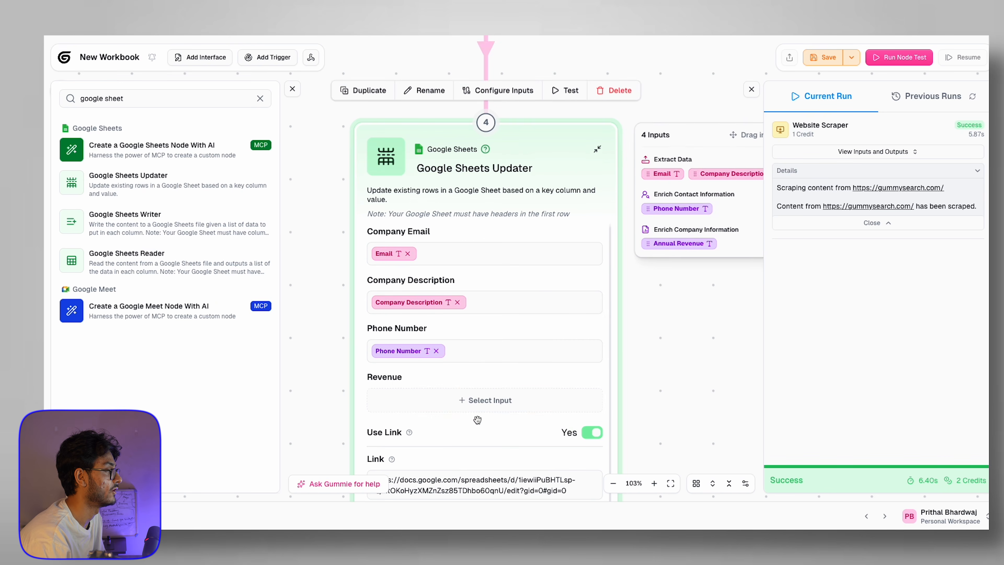
left_click(486, 399)
left_click(445, 369)
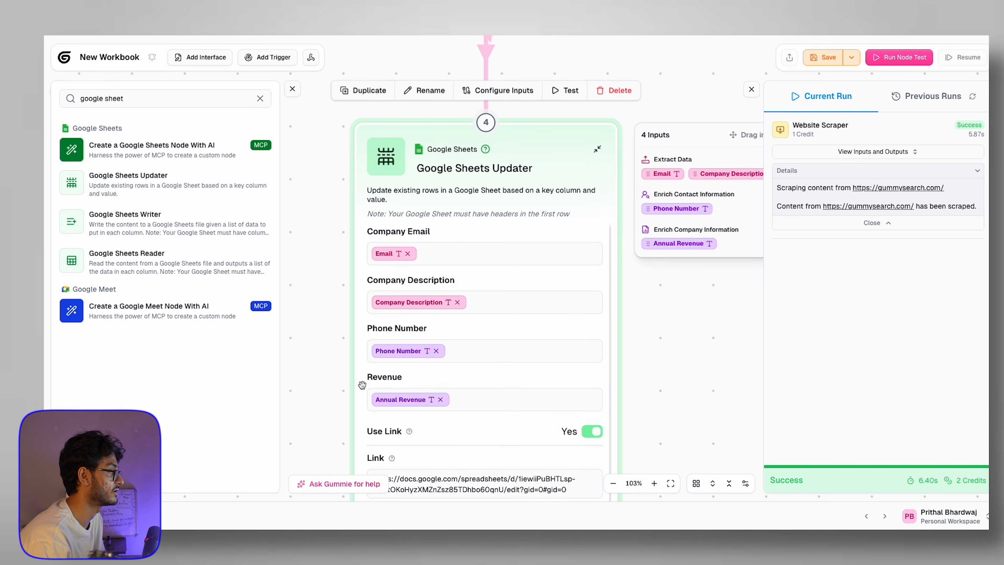
scroll(353, 410, "down", 5)
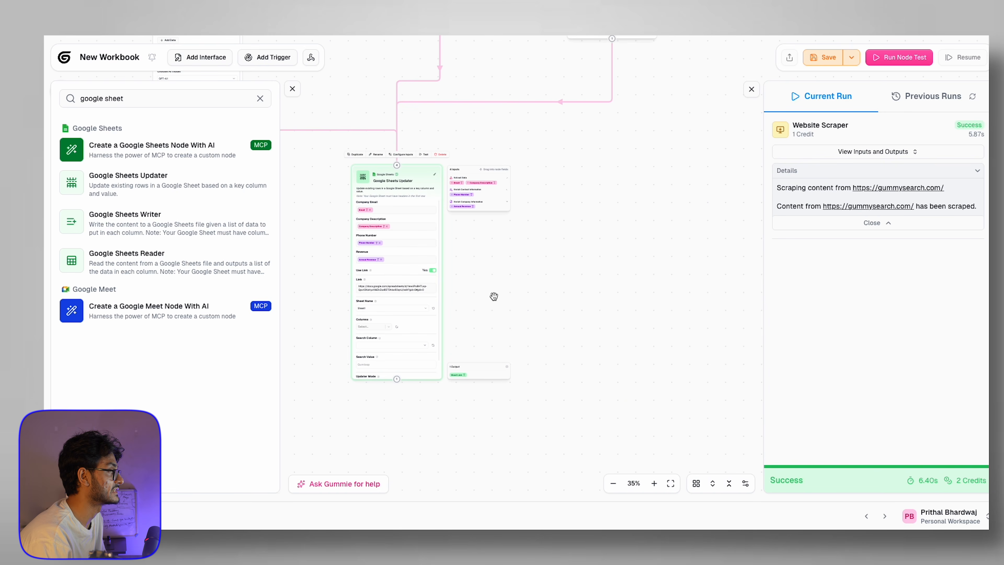
Step: Clear the Website Scraper's fixed gummysearch.com URL and take the scraper out of test mode
left_click_drag(475, 224, 626, 304)
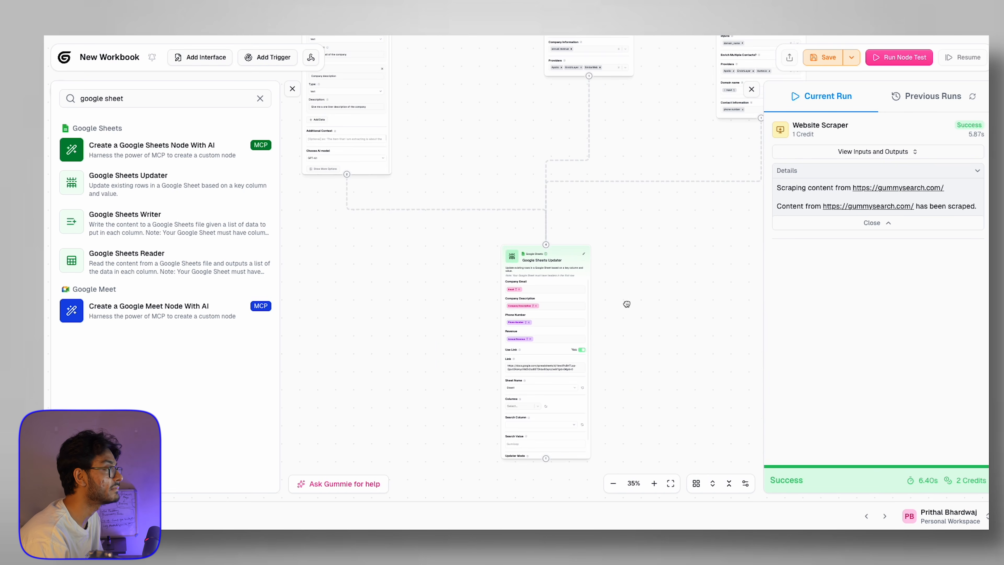
scroll(629, 277, "down", 3)
scroll(643, 134, "down", 2)
scroll(508, 164, "up", 5)
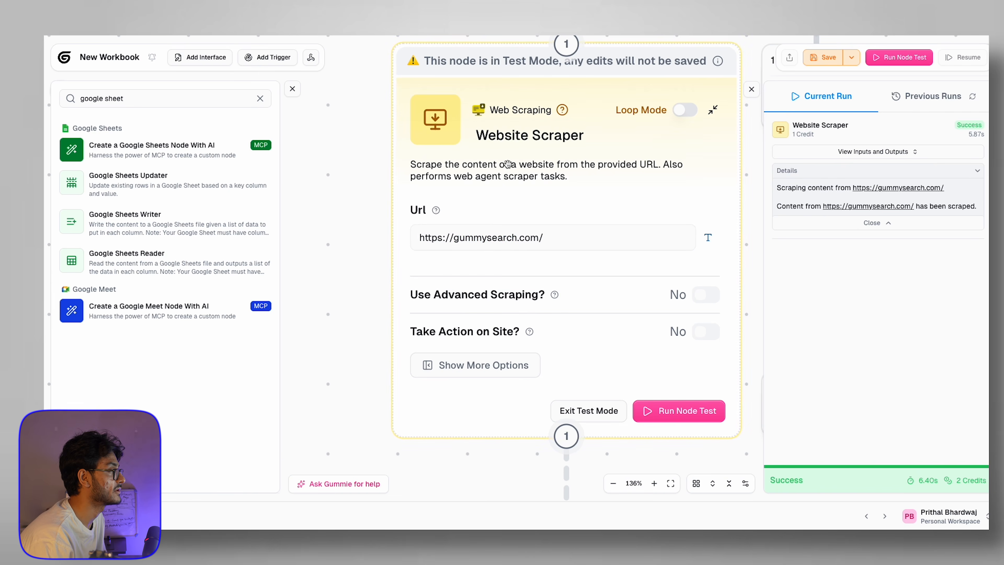
triple_click(498, 238)
key("BackSpace")
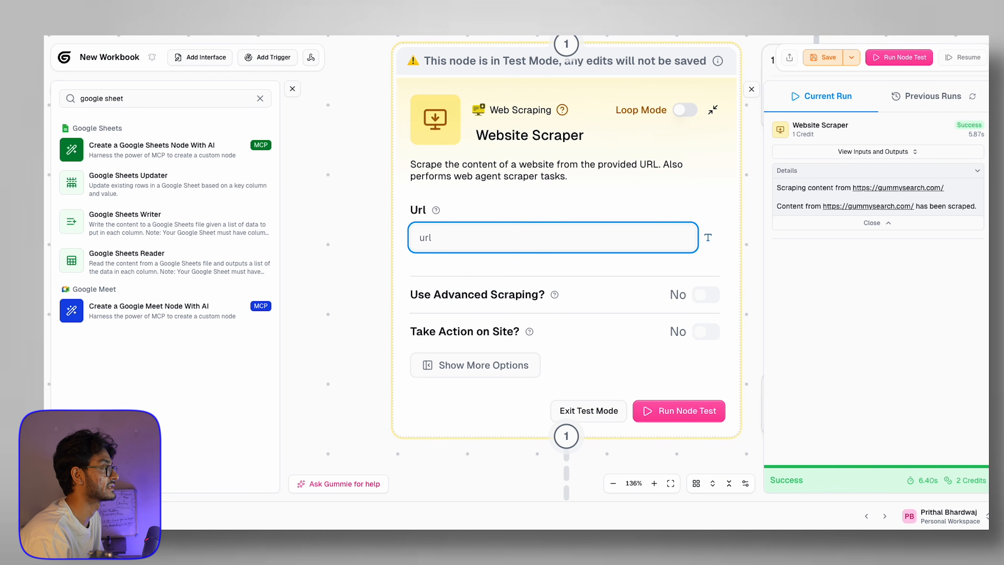
scroll(564, 173, "down", 3)
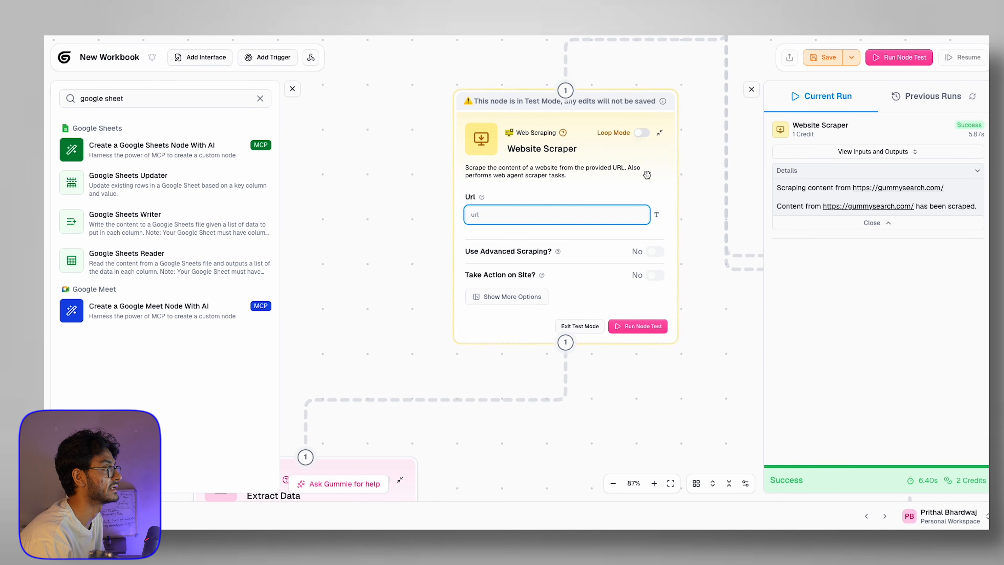
scroll(600, 213, "up", 4)
left_click(497, 296)
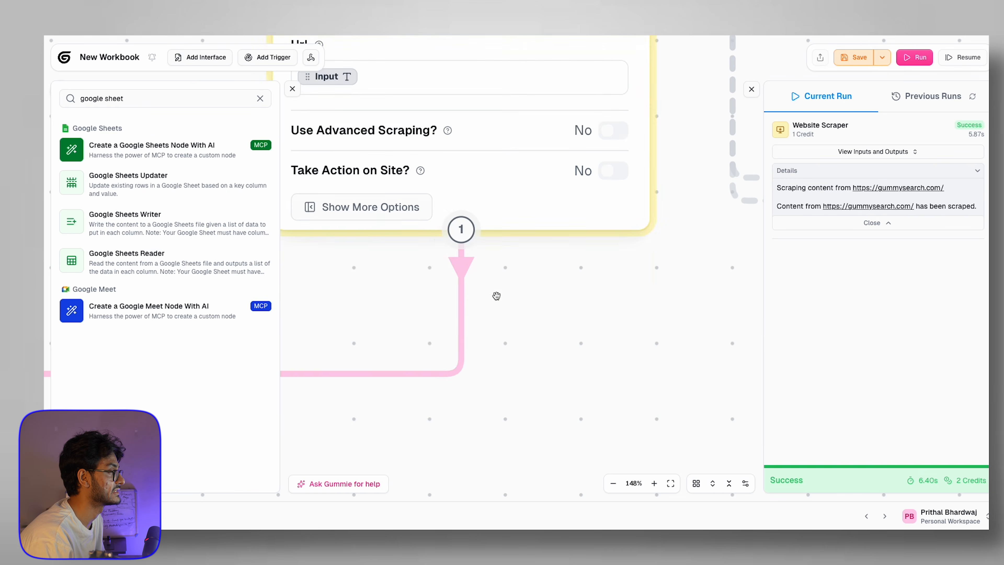
scroll(496, 296, "down", 5)
scroll(460, 259, "up", 4)
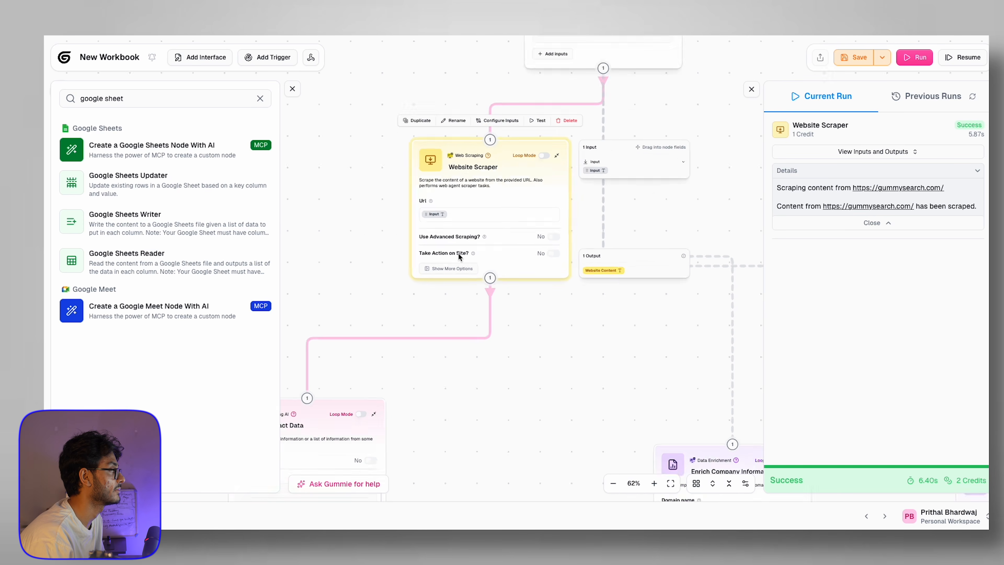
left_click(457, 199)
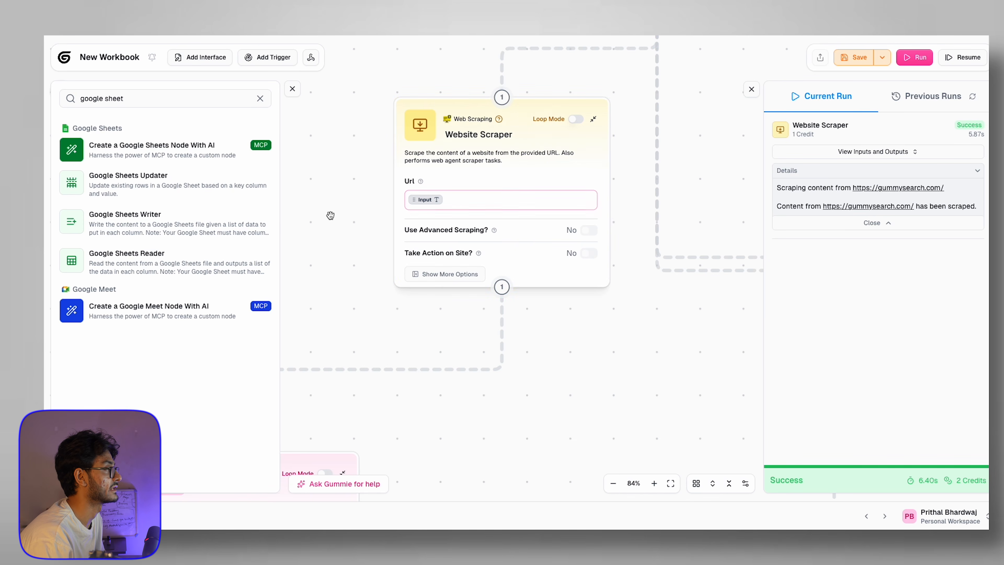
Step: Select the flow's Input node and launch a full run of the flow
scroll(358, 186, "down", 5)
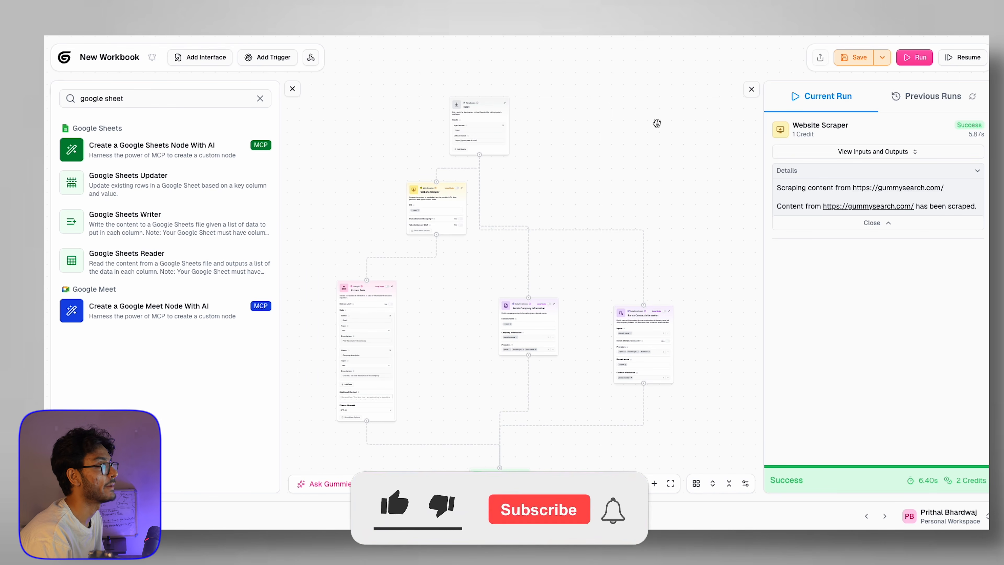
scroll(578, 132, "left", 1)
left_click(510, 112)
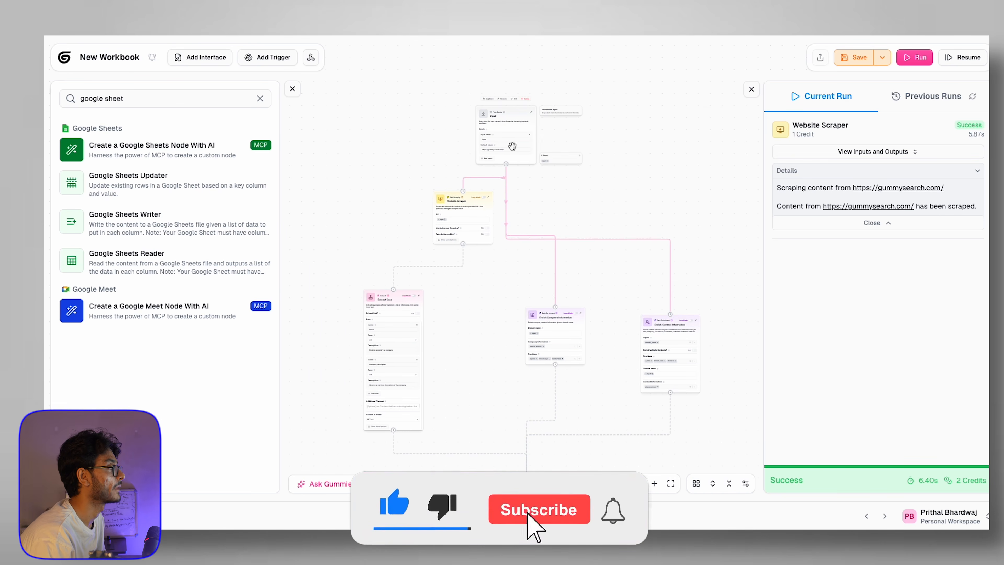
scroll(498, 138, "up", 3)
scroll(417, 173, "down", 5)
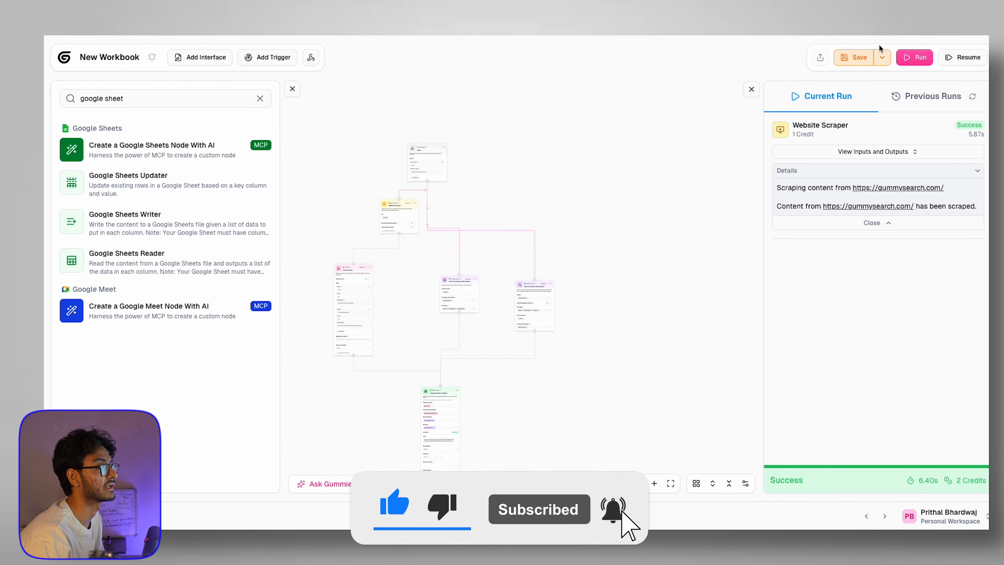
left_click(916, 58)
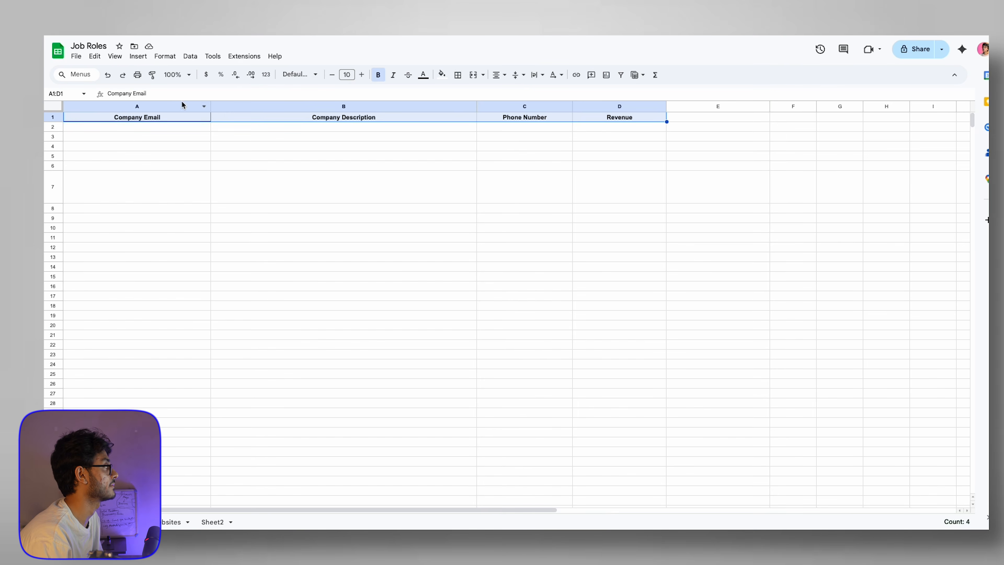
Step: Follow the run until it fails at Enrich Company Information with no data for gummysearch.com
left_click(150, 156)
left_click_drag(147, 126, 611, 128)
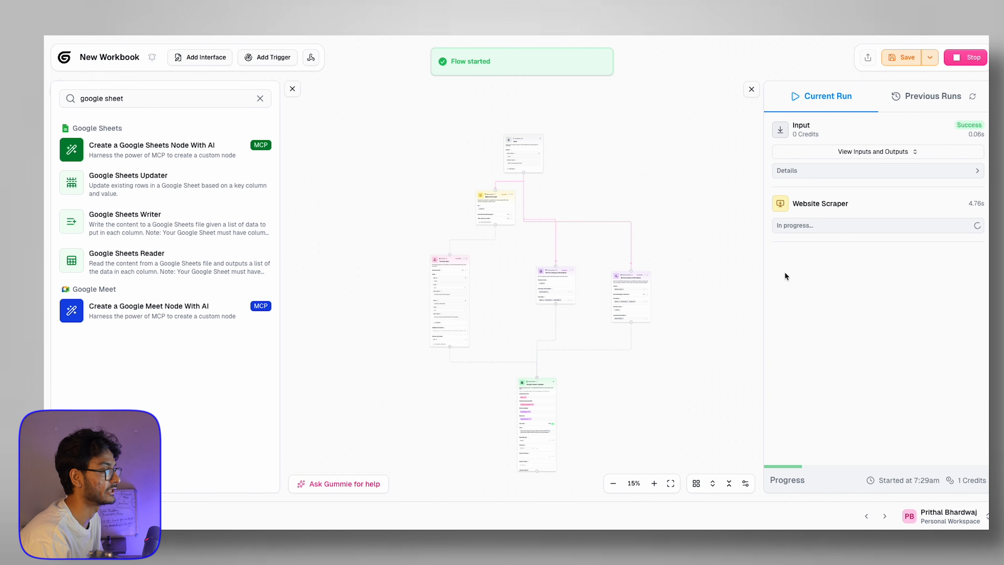
scroll(590, 139, "up", 5)
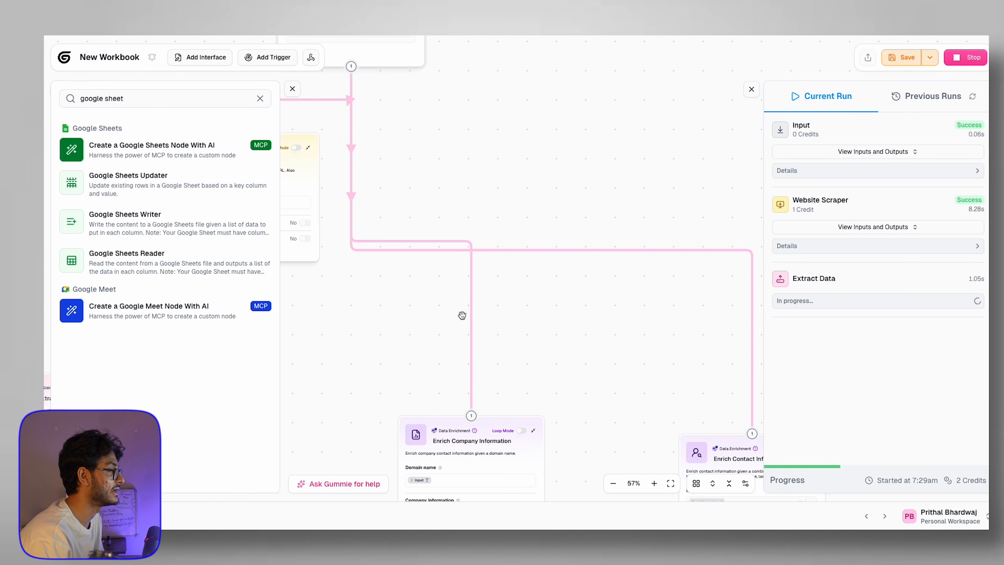
scroll(462, 315, "down", 4)
left_click_drag(530, 245, 588, 160)
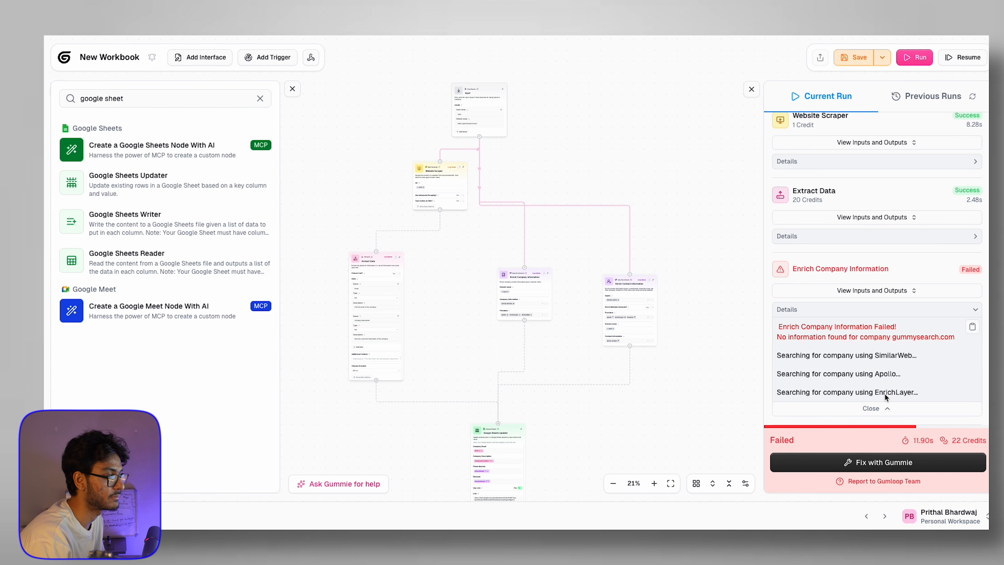
scroll(554, 245, "up", 5)
scroll(554, 245, "down", 4)
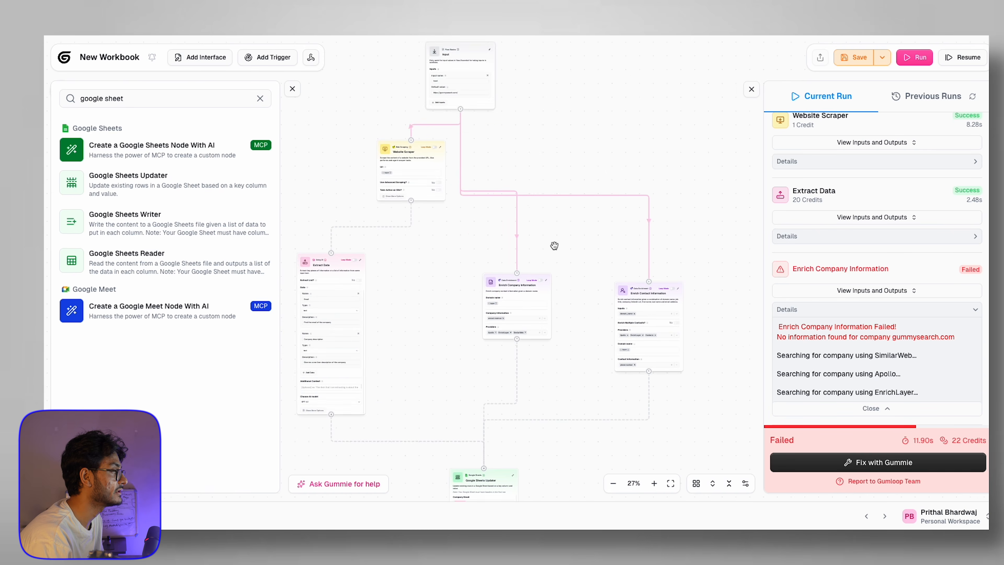
Step: Move the Enrich Contact Information node higher on the canvas
left_click_drag(575, 309, 513, 251)
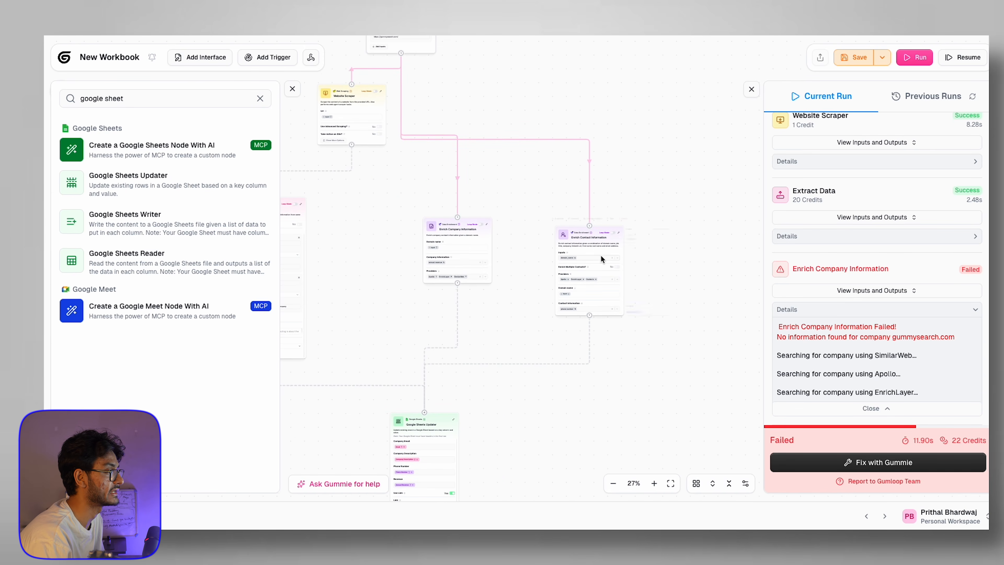
left_click_drag(594, 250, 590, 209)
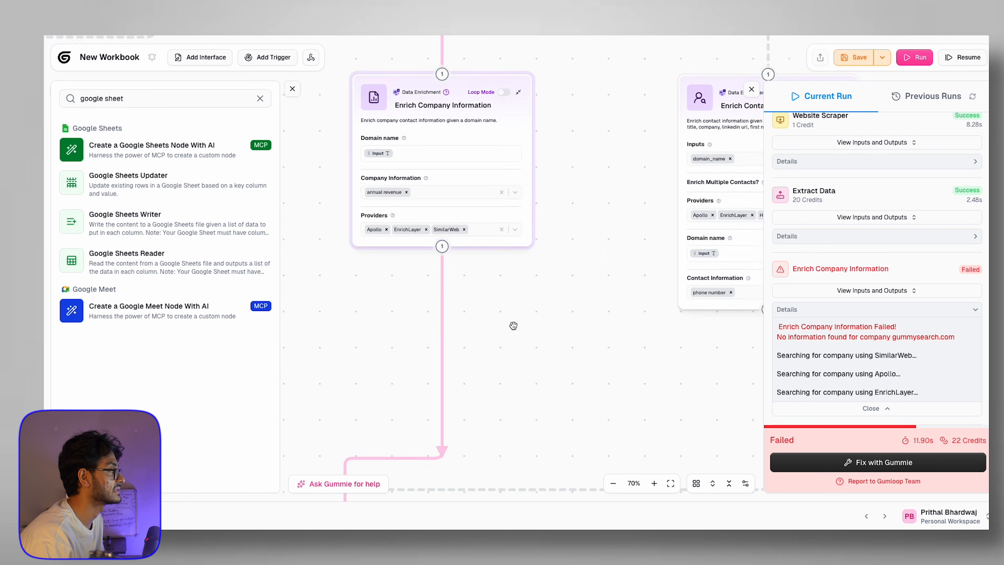
scroll(513, 325, "down", 5)
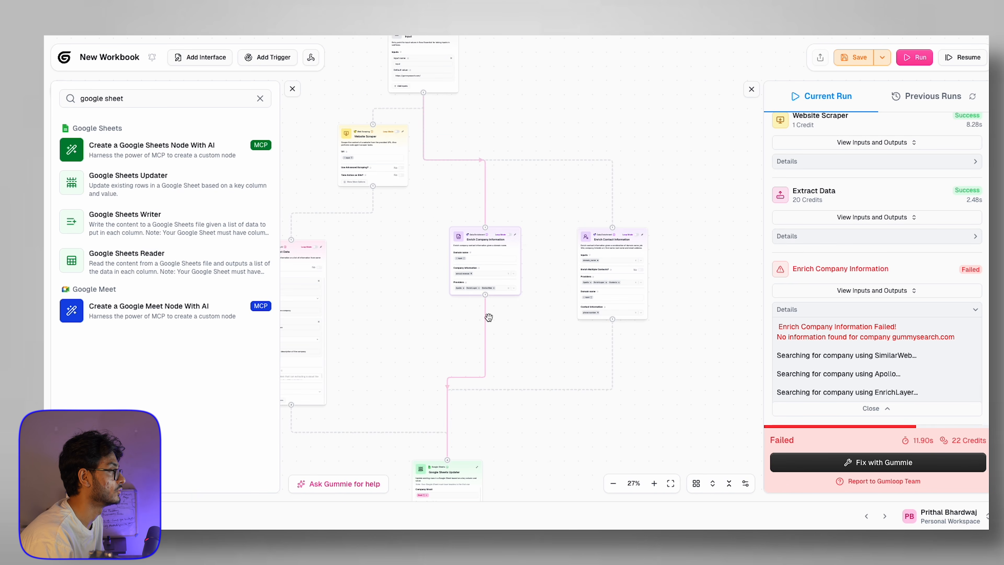
scroll(481, 212, "up", 6)
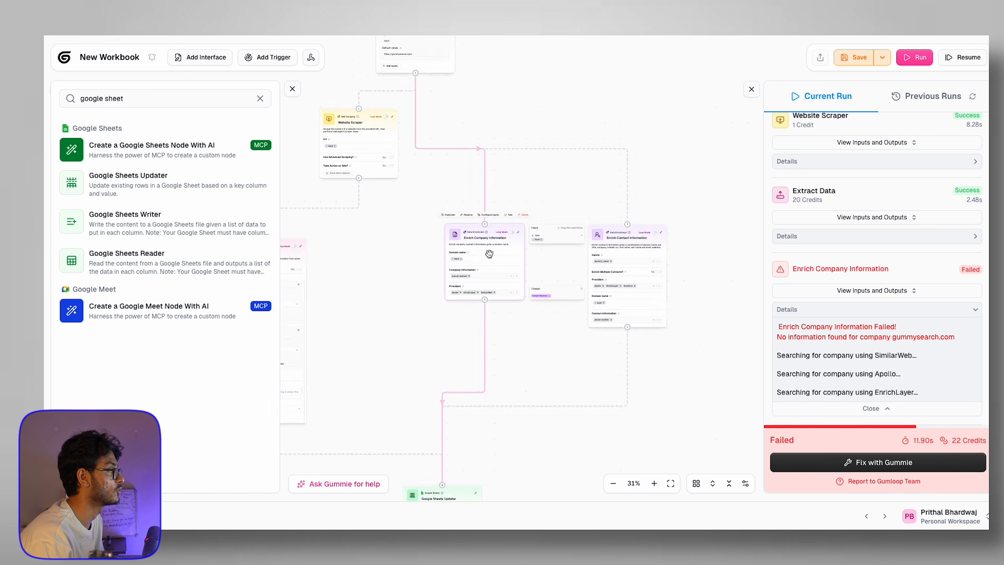
scroll(481, 237, "down", 2)
double_click(153, 98)
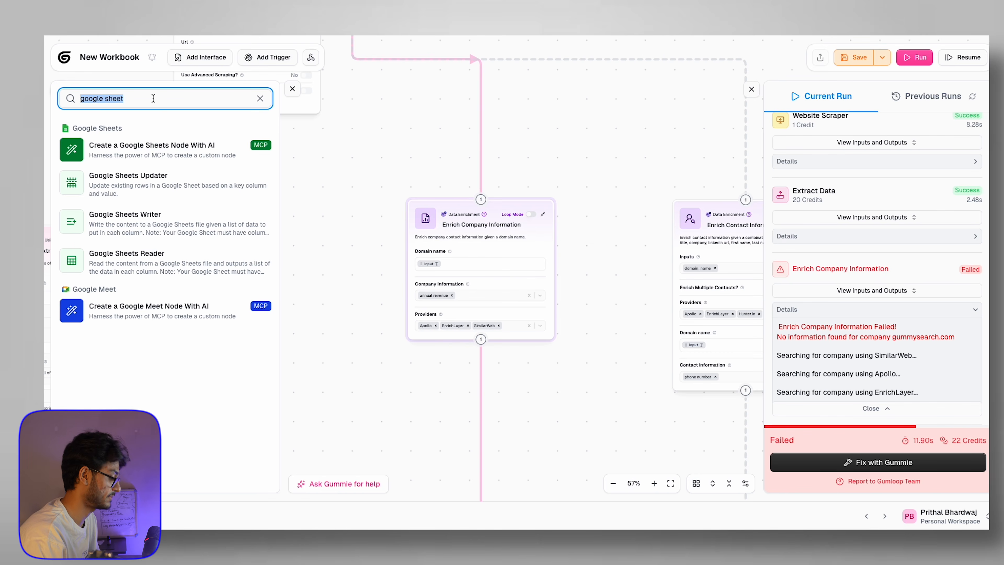
Step: Search 'errow' and wrap Enrich Company Information in a new Error Shield node
type("errow")
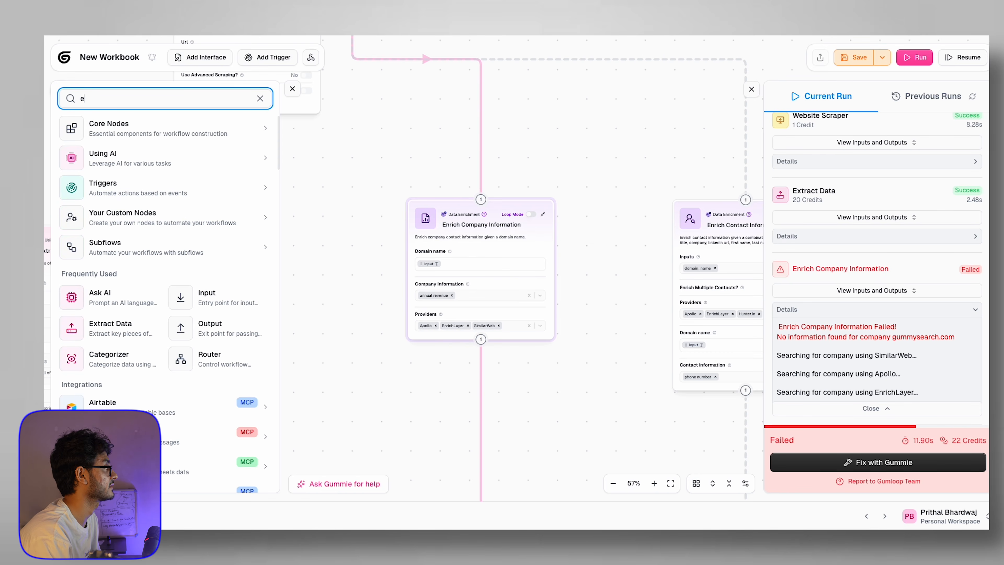
left_click_drag(123, 155, 595, 317)
left_click_drag(598, 184, 373, 250)
left_click_drag(495, 182, 528, 159)
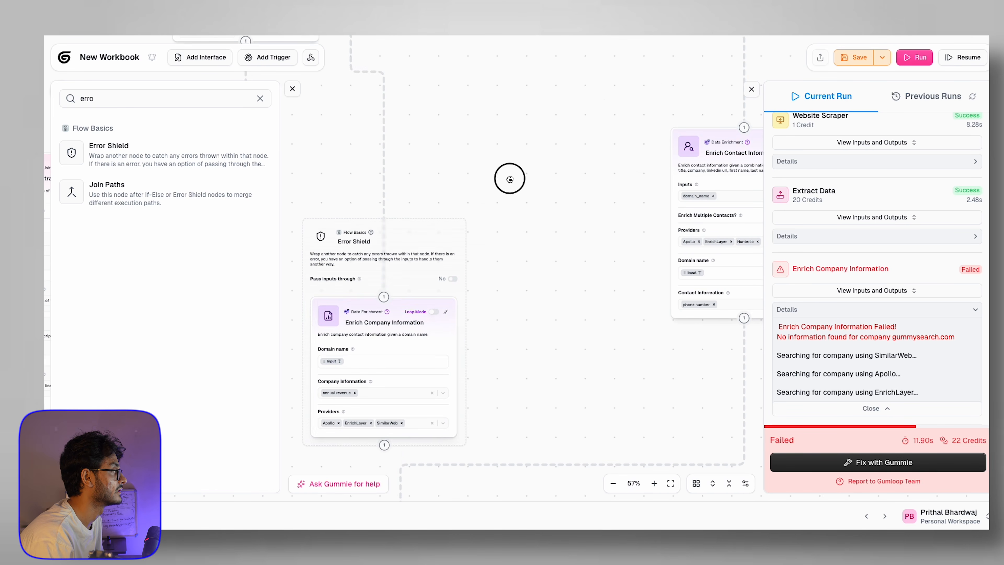
scroll(554, 166, "down", 5)
scroll(529, 205, "up", 8)
scroll(437, 204, "down", 7)
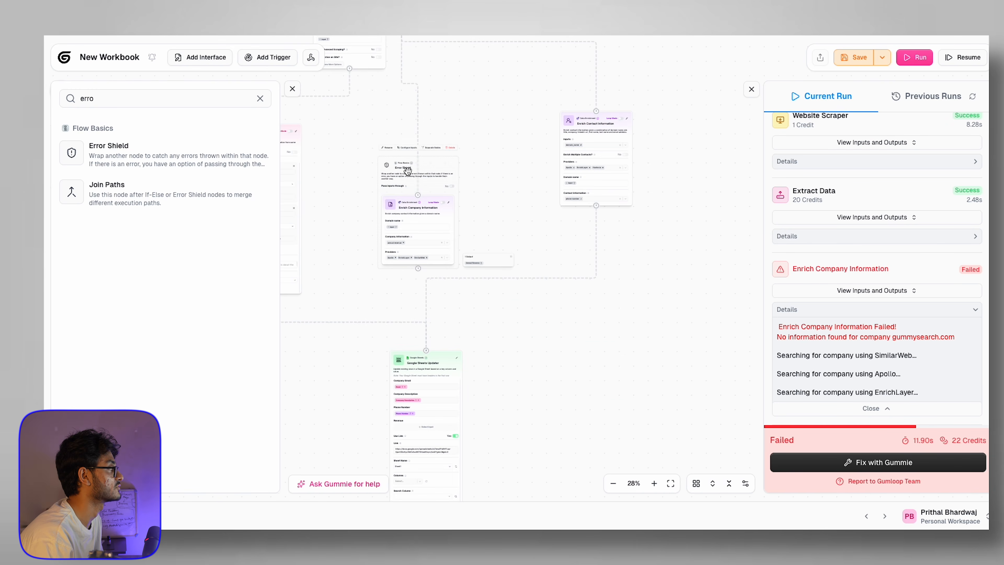
scroll(416, 189, "up", 6)
scroll(494, 317, "down", 3)
scroll(533, 337, "down", 4)
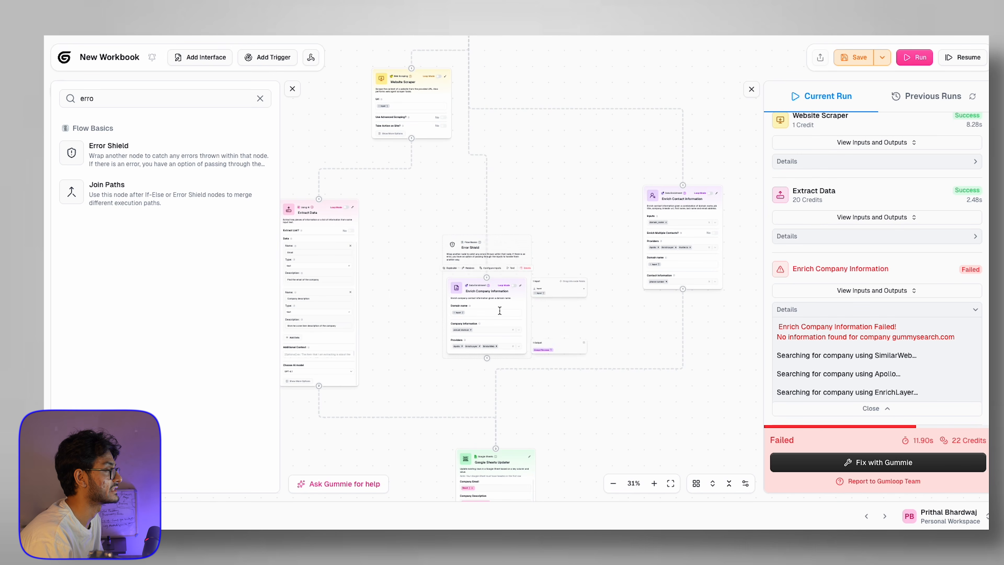
Step: Connect the Error Shield output to the Google Sheets Updater and run the flow
left_click_drag(498, 254, 499, 200)
left_click_drag(489, 305, 494, 447)
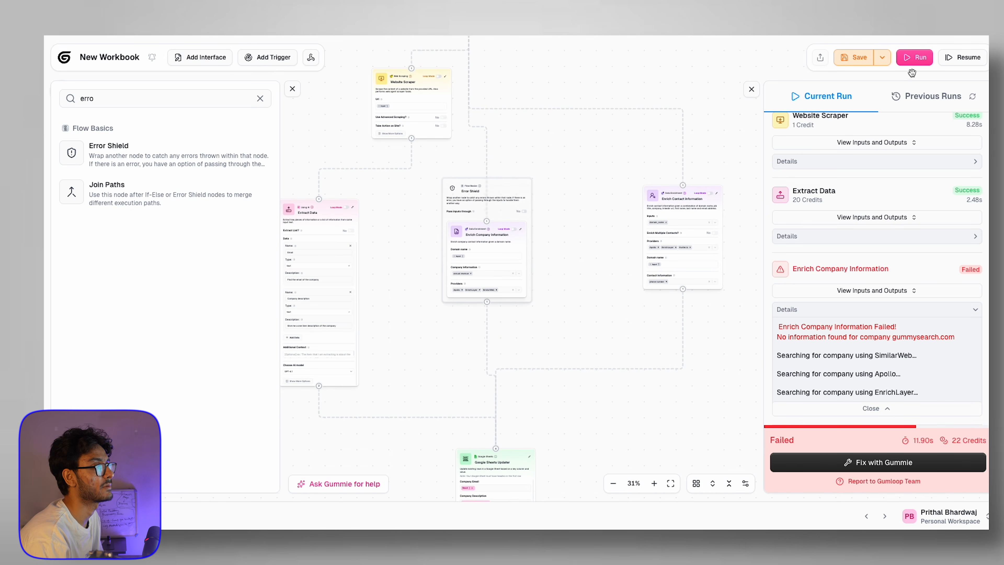
left_click(916, 59)
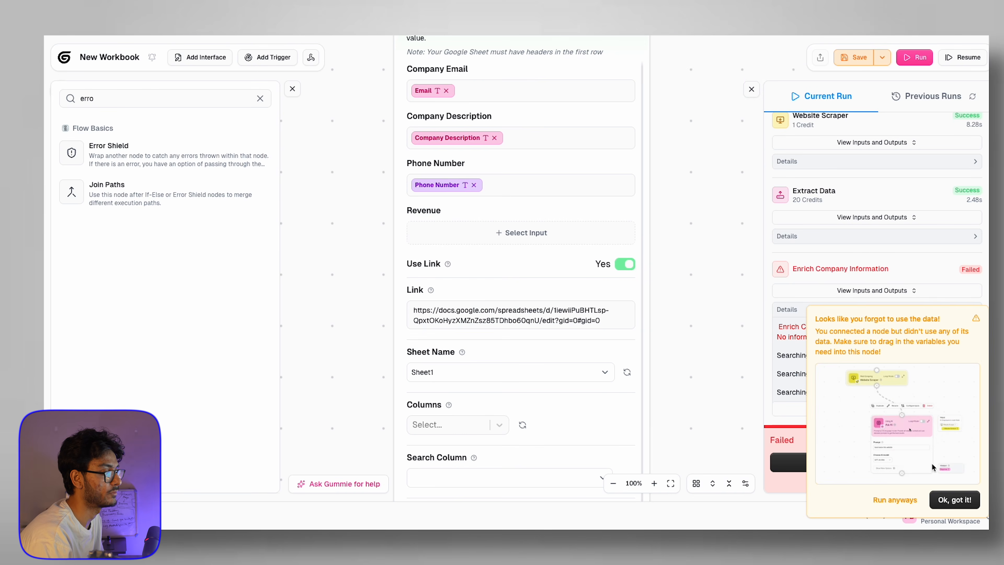
Step: Map Annual Revenue from Enrich Company Information into the updater's Revenue field
scroll(720, 304, "down", 5)
left_click(630, 272)
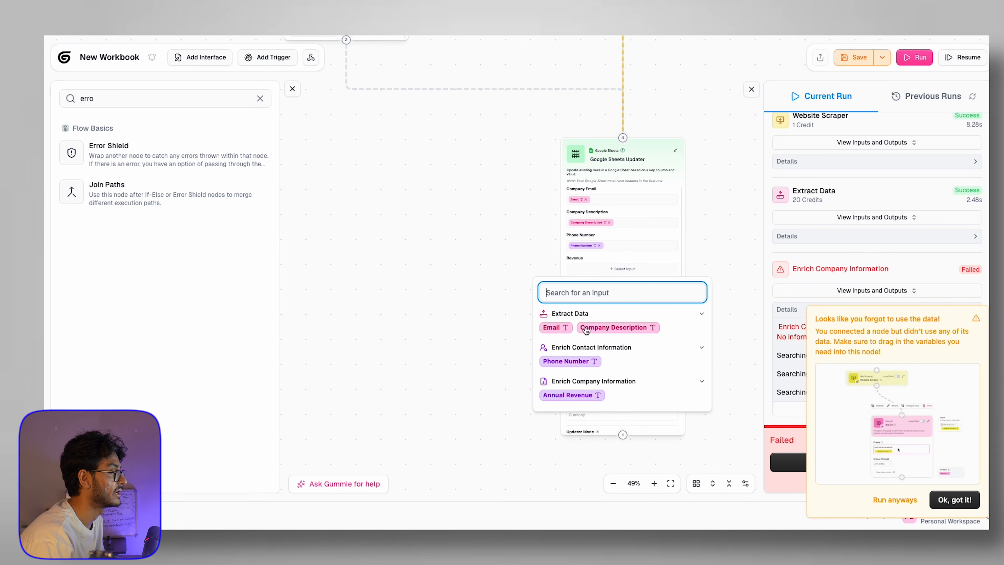
left_click(568, 397)
scroll(733, 278, "down", 3)
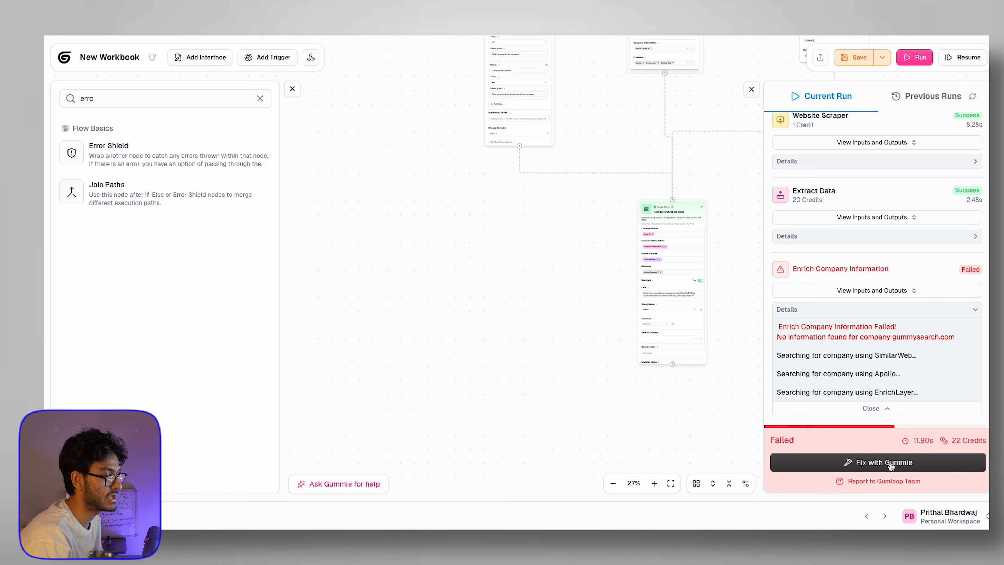
left_click_drag(554, 301, 464, 337)
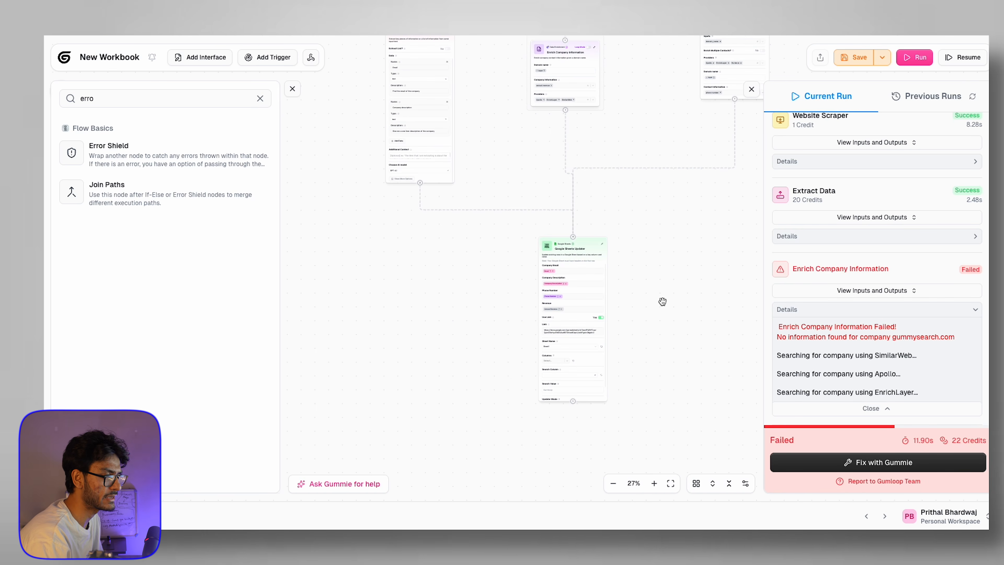
scroll(662, 302, "down", 2)
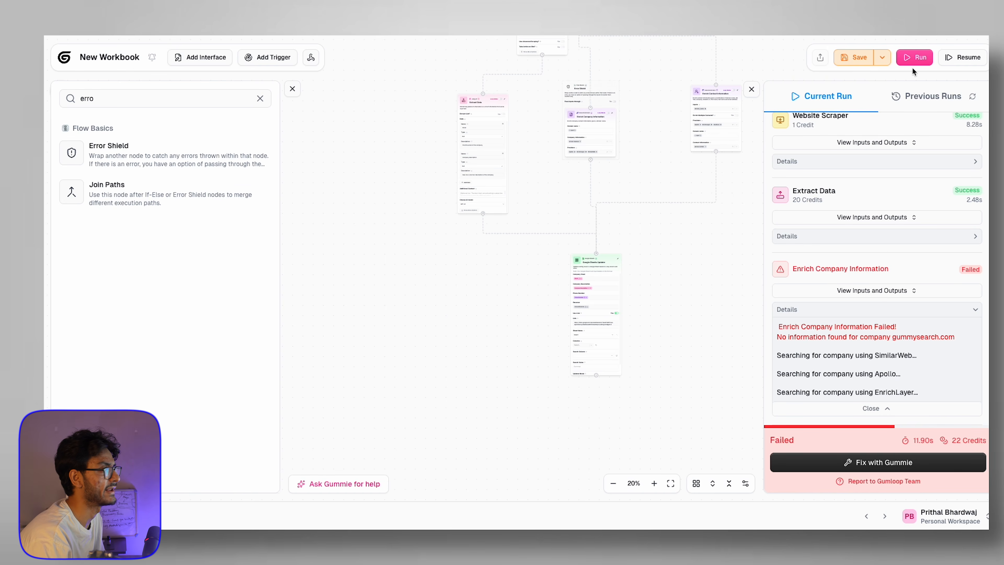
Step: Run the flow and delete the Google Sheets Updater after it fails
left_click(913, 58)
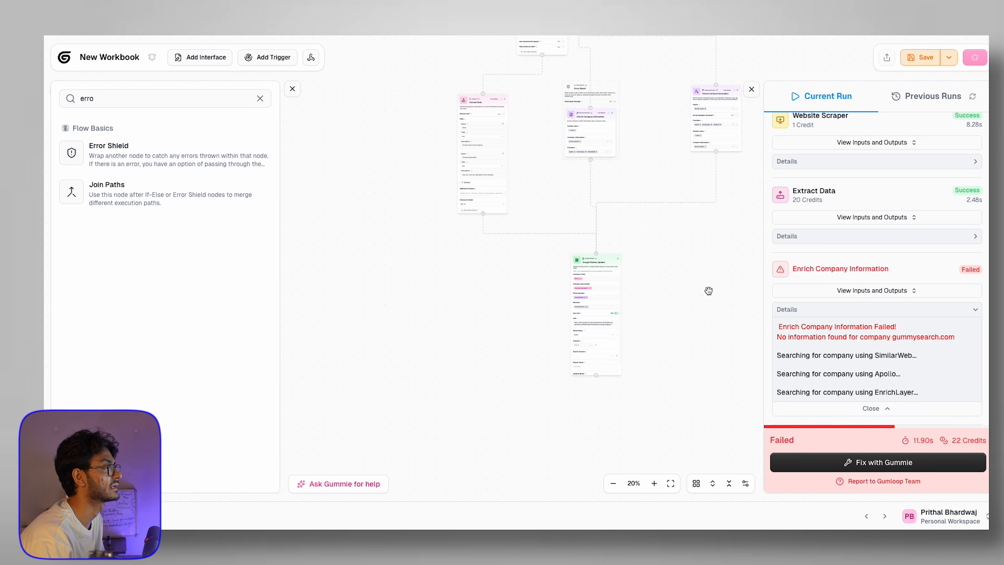
left_click_drag(708, 290, 646, 399)
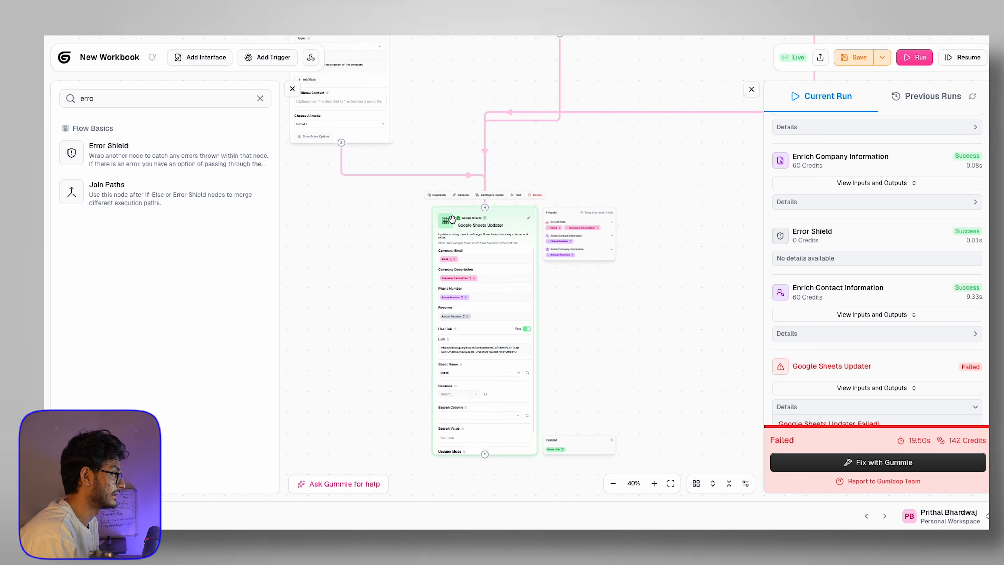
scroll(640, 170, "down", 5)
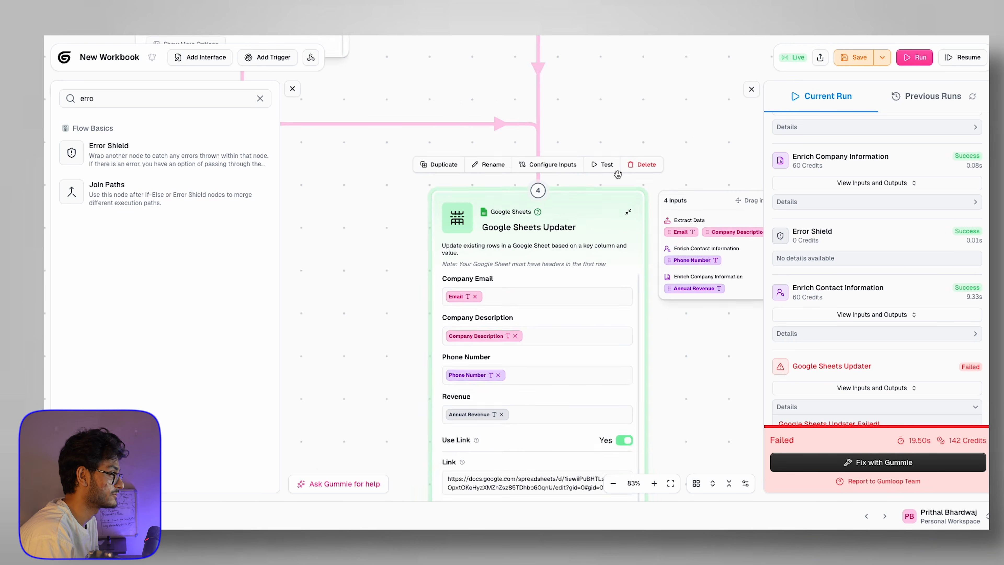
left_click(629, 166)
Step: Add a Google Sheets Writer node from a 'google shee' search to end the flow
double_click(131, 99)
type("google")
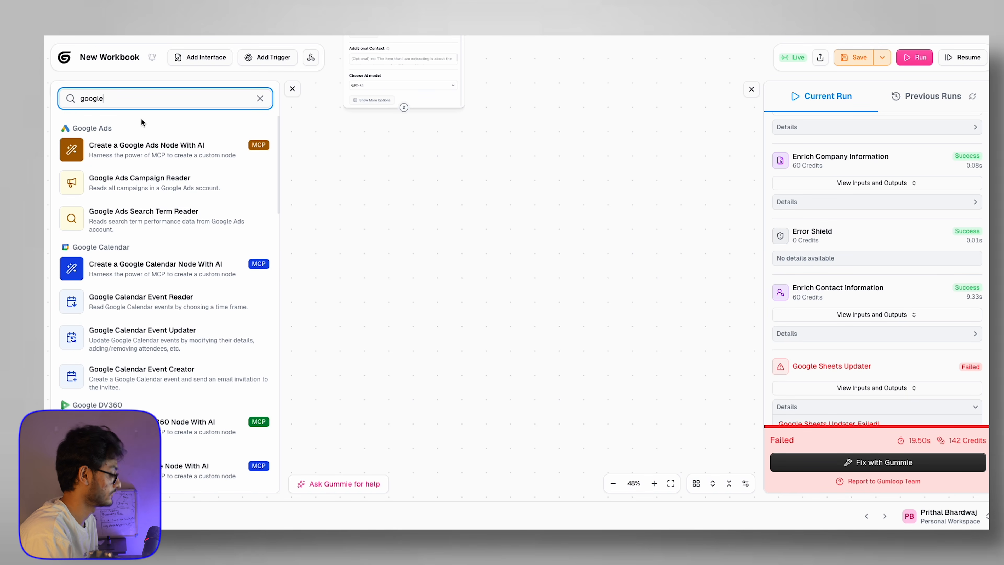
type(" shee")
left_click(153, 227)
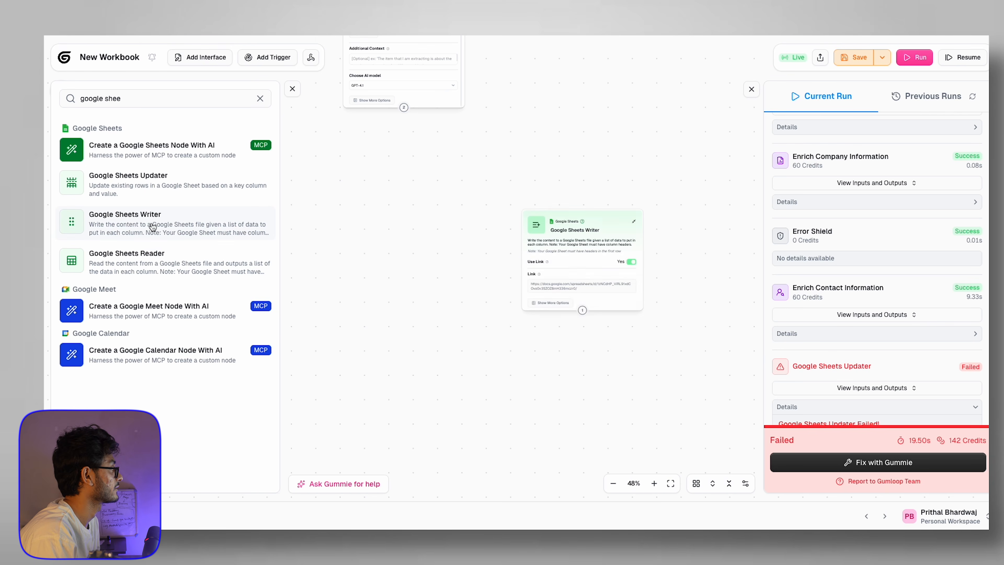
scroll(538, 144, "down", 3)
left_click_drag(538, 143, 539, 217)
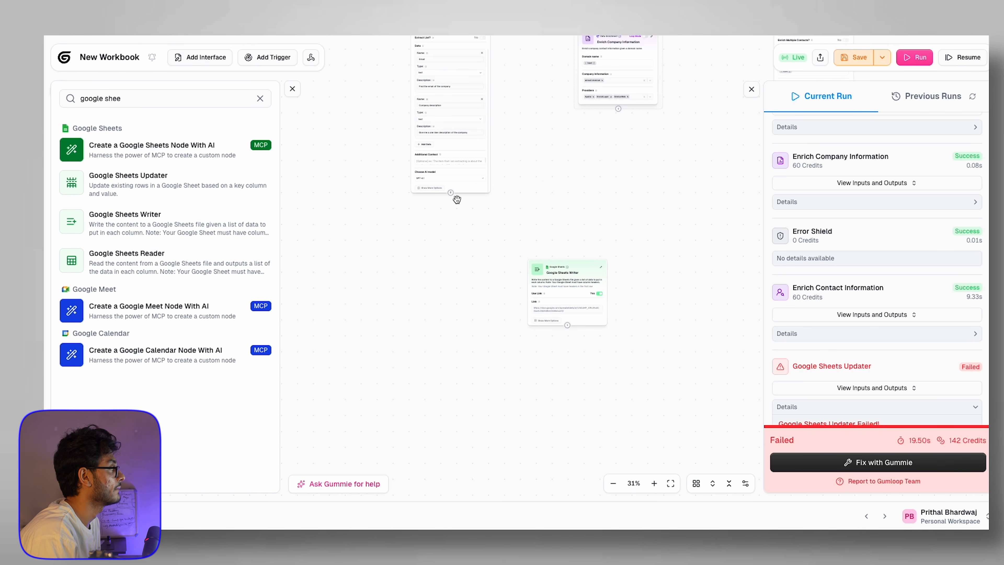
left_click(565, 311)
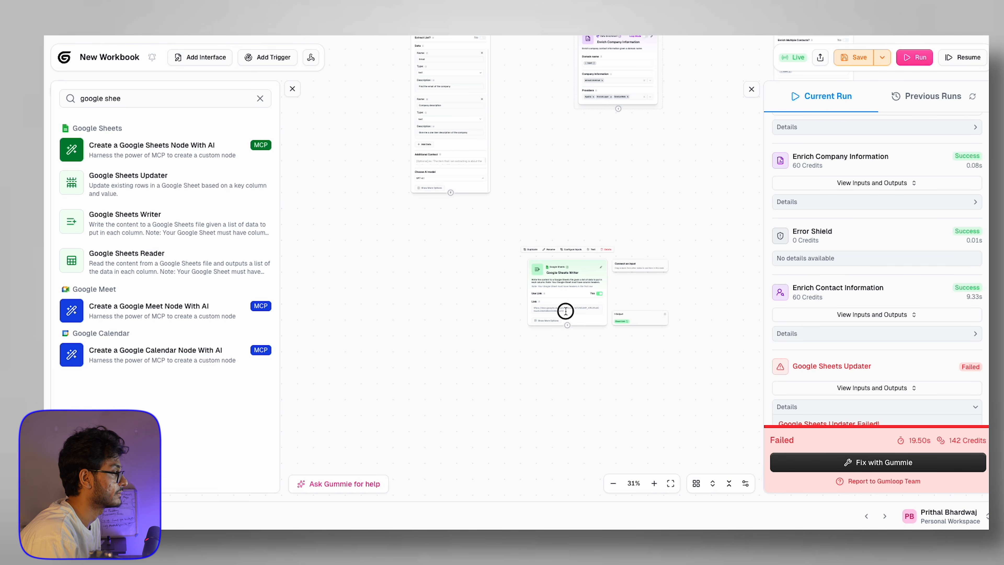
key("ctrl+Tab")
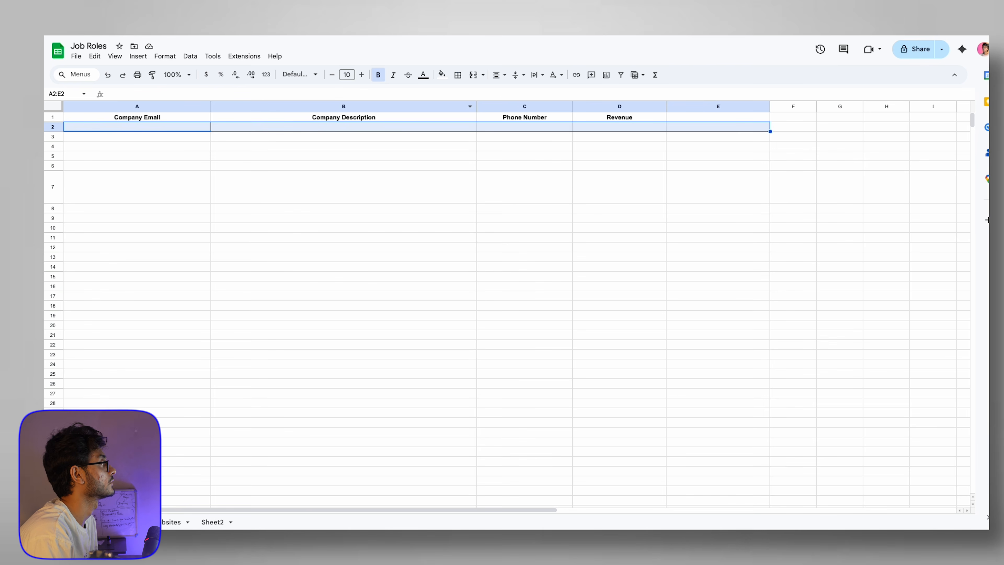
key("ctrl+shift+Tab")
left_click_drag(683, 177, 630, 229)
scroll(631, 229, "down", 5)
scroll(633, 206, "up", 3)
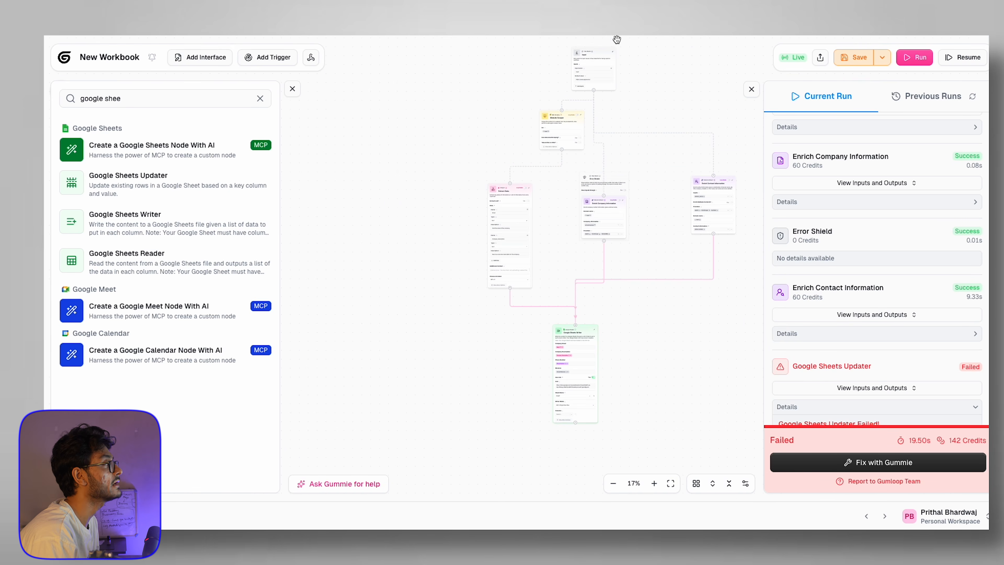
Step: Run the flow with Google Sheets Writer and select its content-added success message
scroll(613, 159, "up", 8)
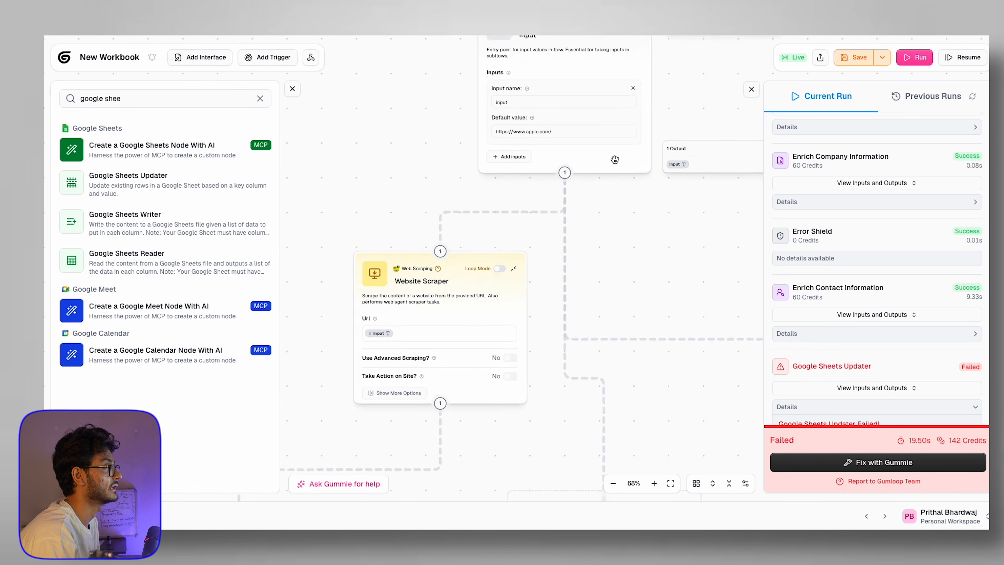
scroll(614, 159, "down", 7)
left_click(904, 55)
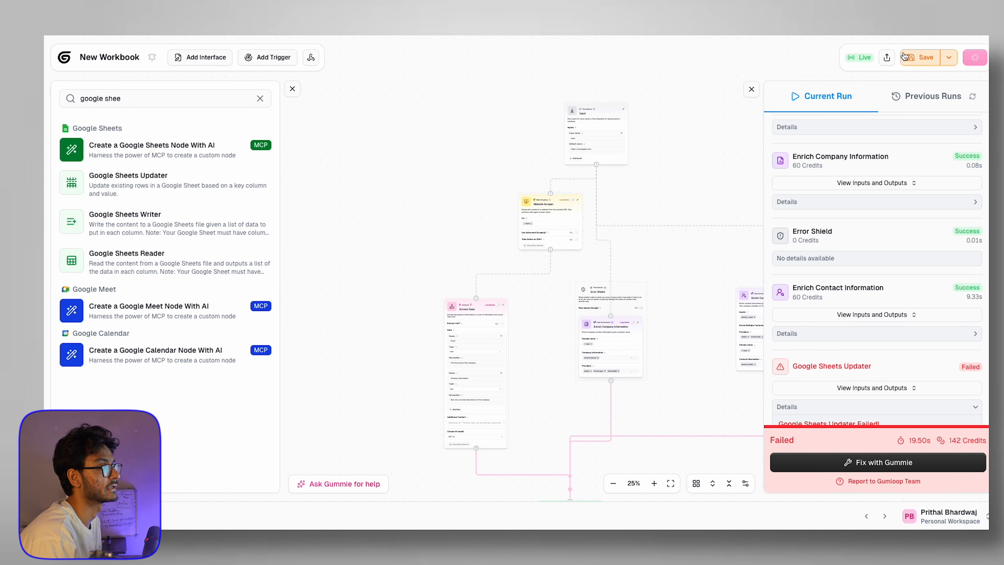
left_click_drag(779, 401, 971, 408)
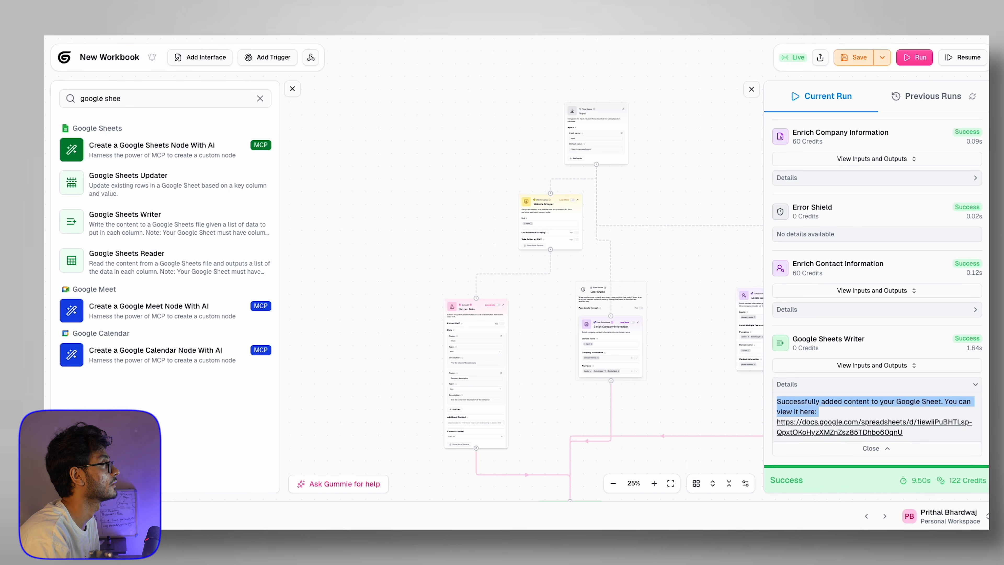
key("ctrl+Tab")
left_click(270, 252)
left_click(126, 127)
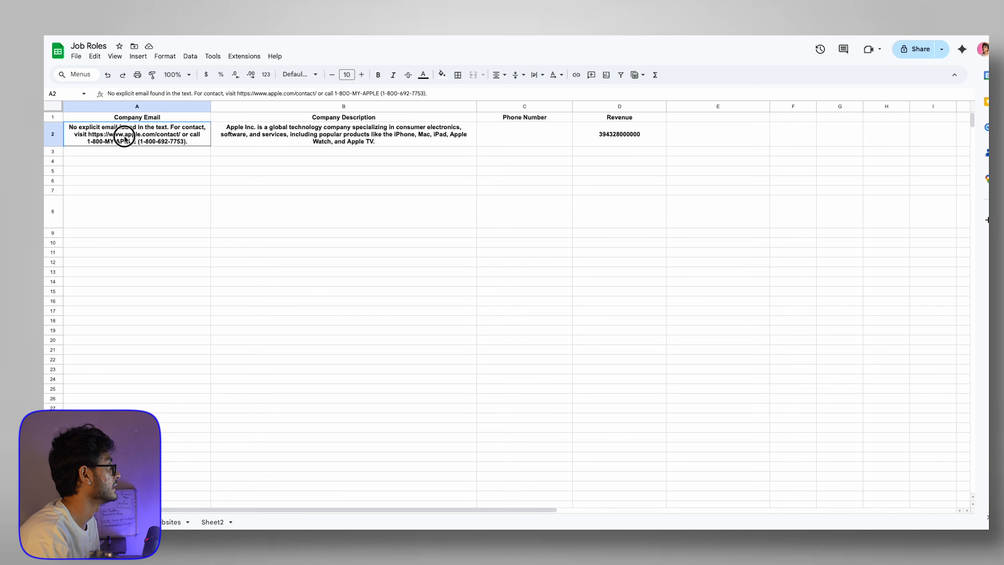
left_click(322, 137)
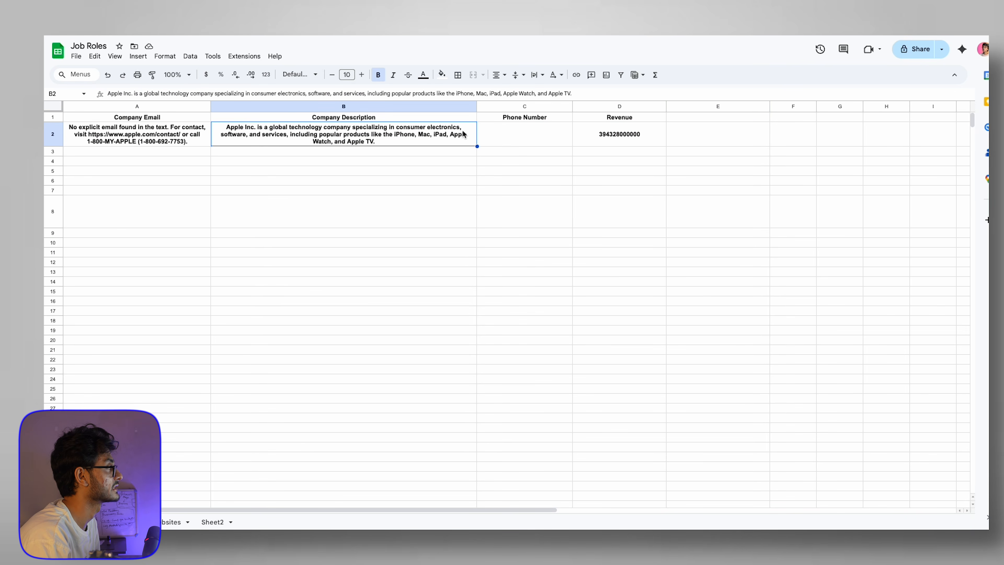
left_click(610, 138)
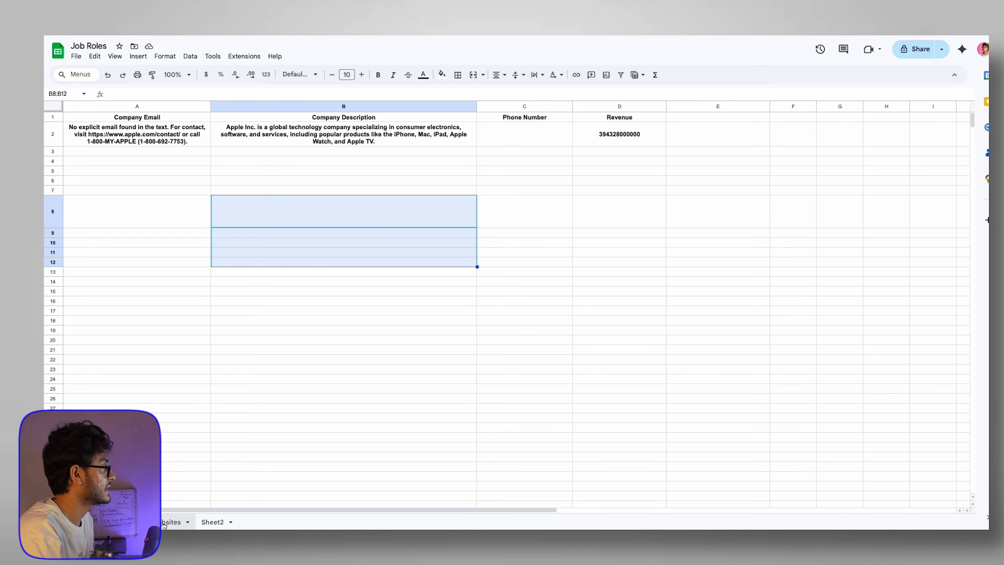
left_click(163, 523)
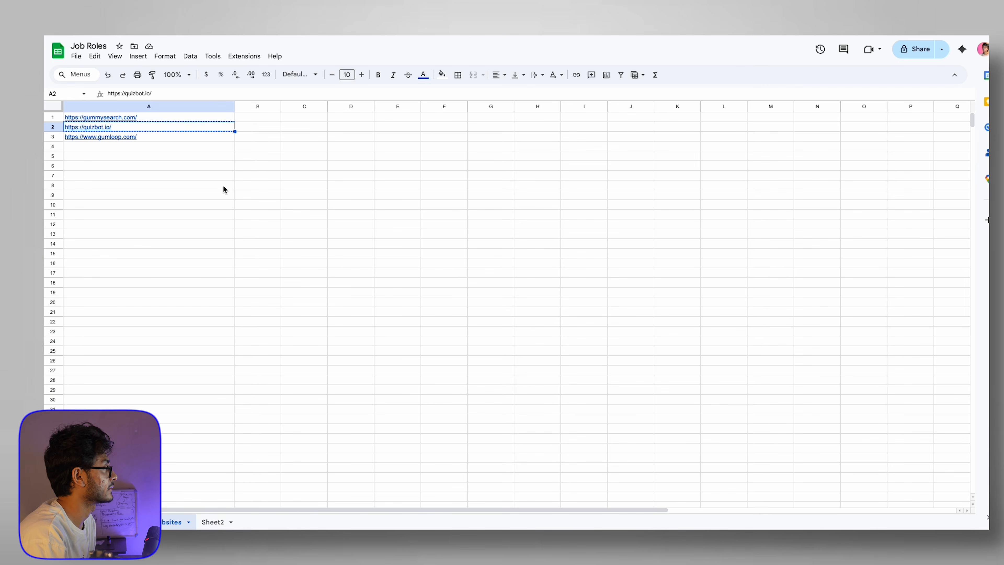
left_click_drag(189, 118, 196, 385)
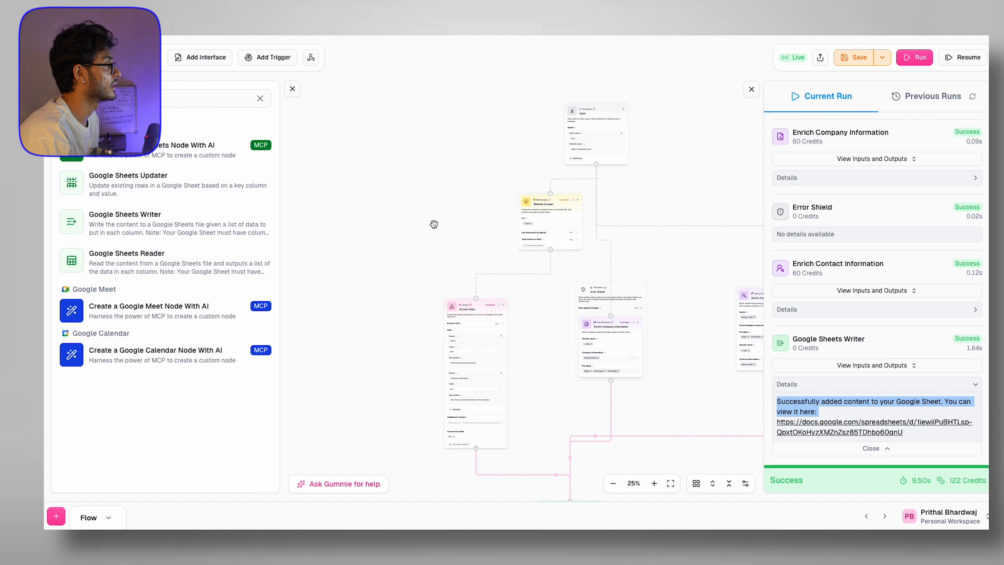
Step: Clear and close the node library, rename the flow tab 'Single Flow', and add subflow 'Flow 2'
left_click(261, 98)
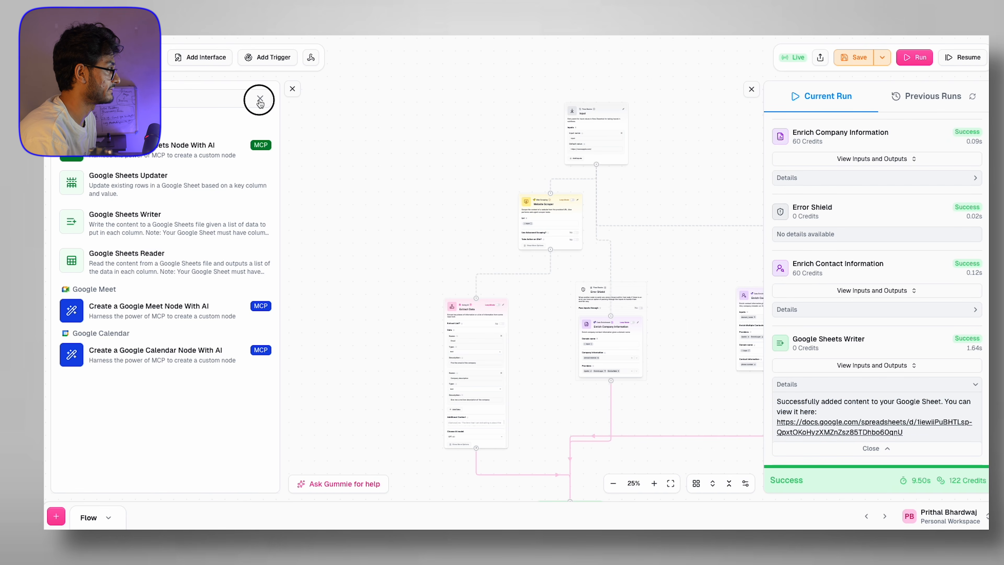
left_click(293, 89)
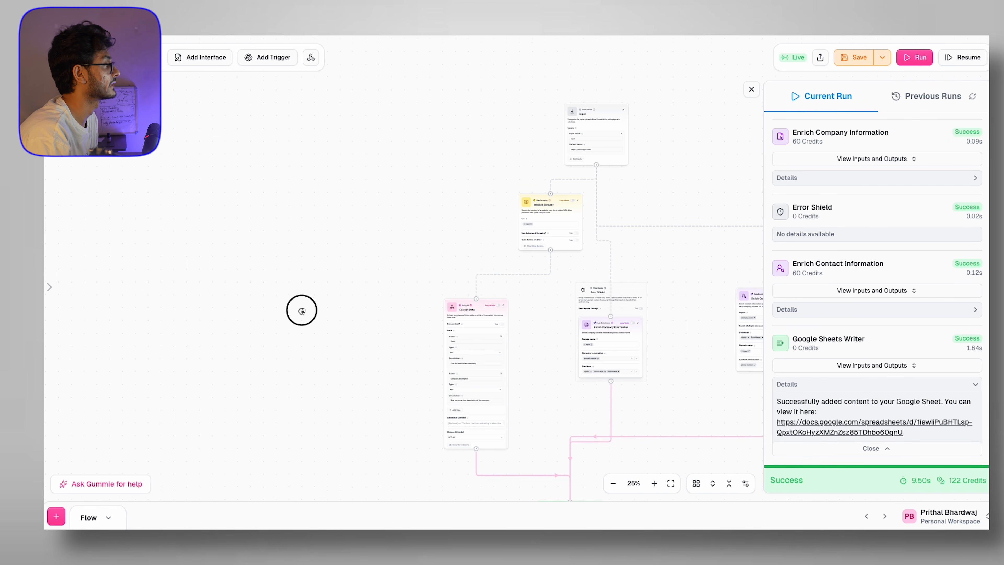
scroll(296, 276, "down", 5)
double_click(90, 518)
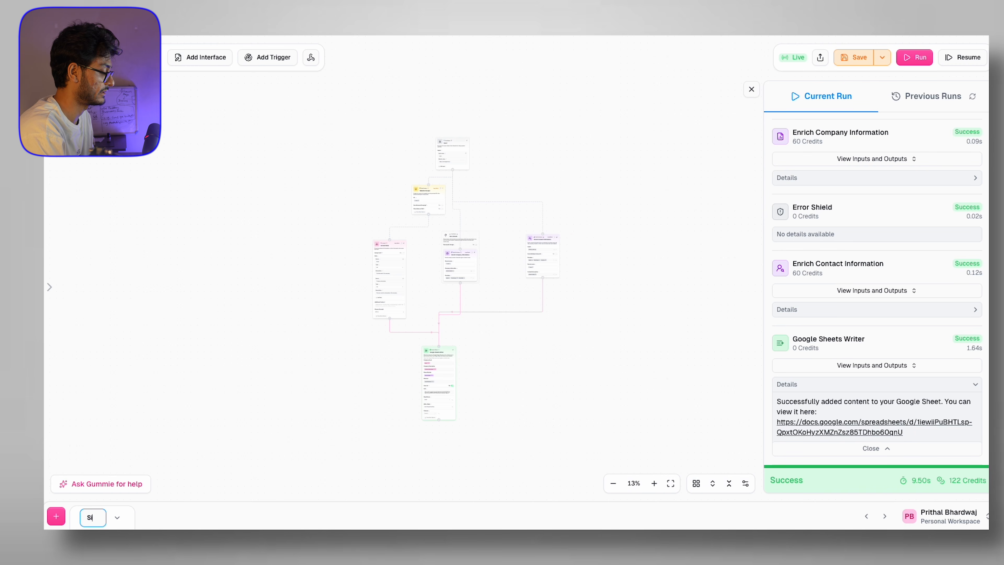
type("Single Flow")
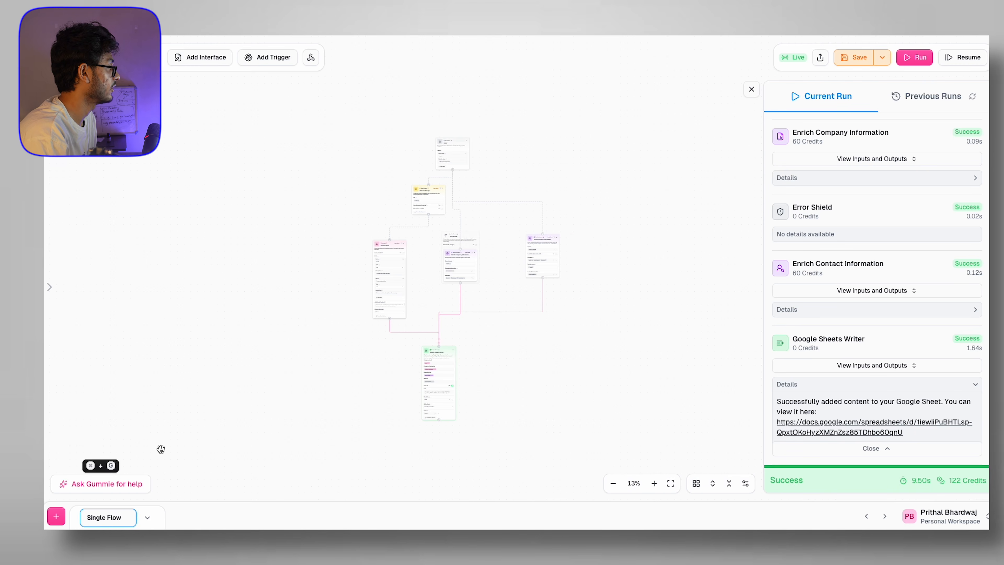
key("Return")
left_click(65, 517)
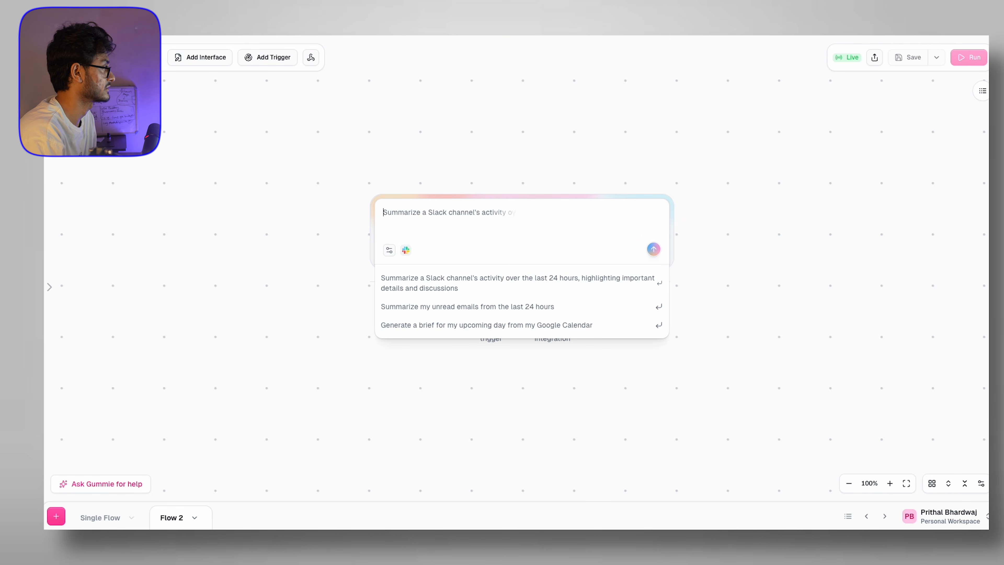
Step: Bring up Flow 2's node library with Super+B, then return to the Websites sheet in Google Sheets
key("super+b")
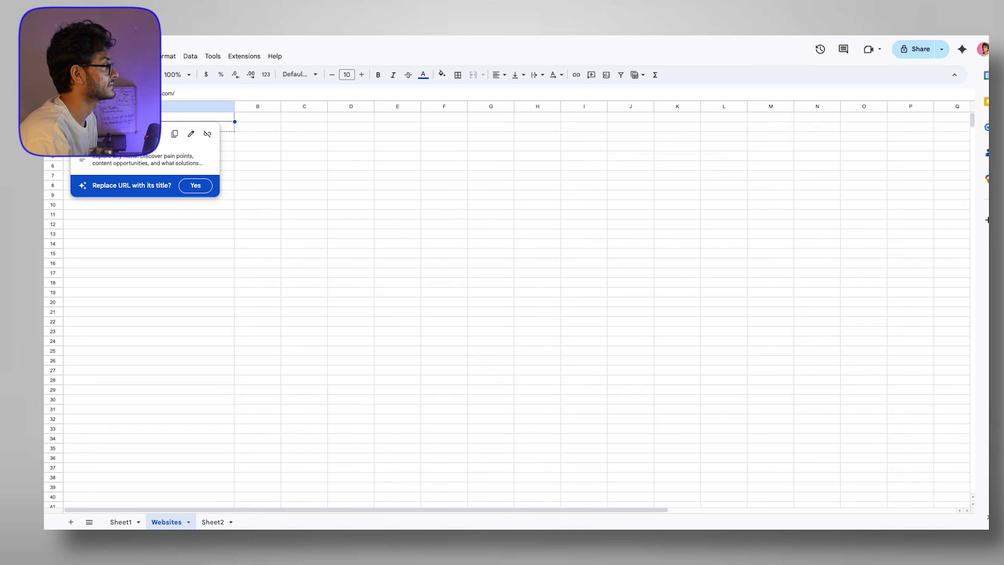
left_click(201, 448)
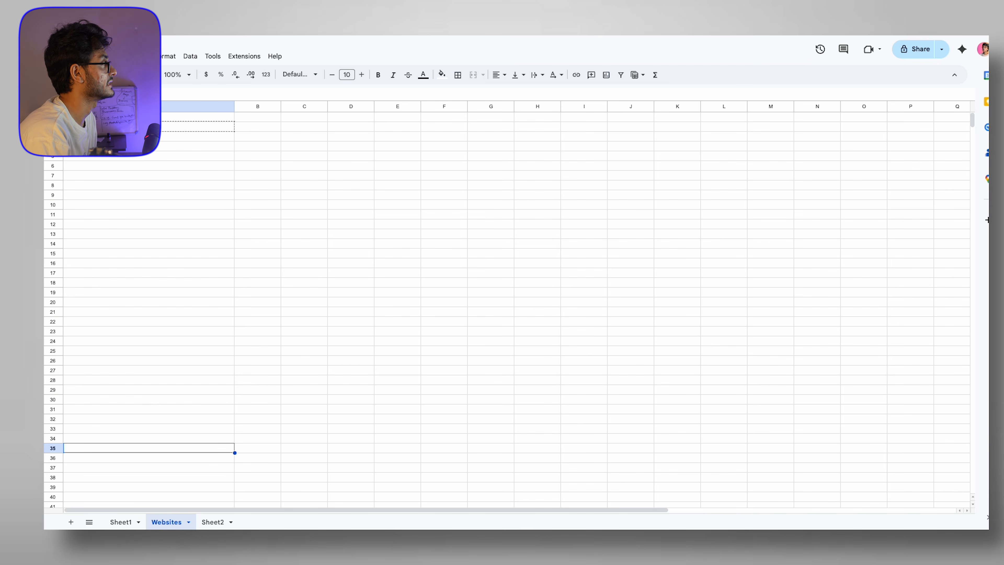
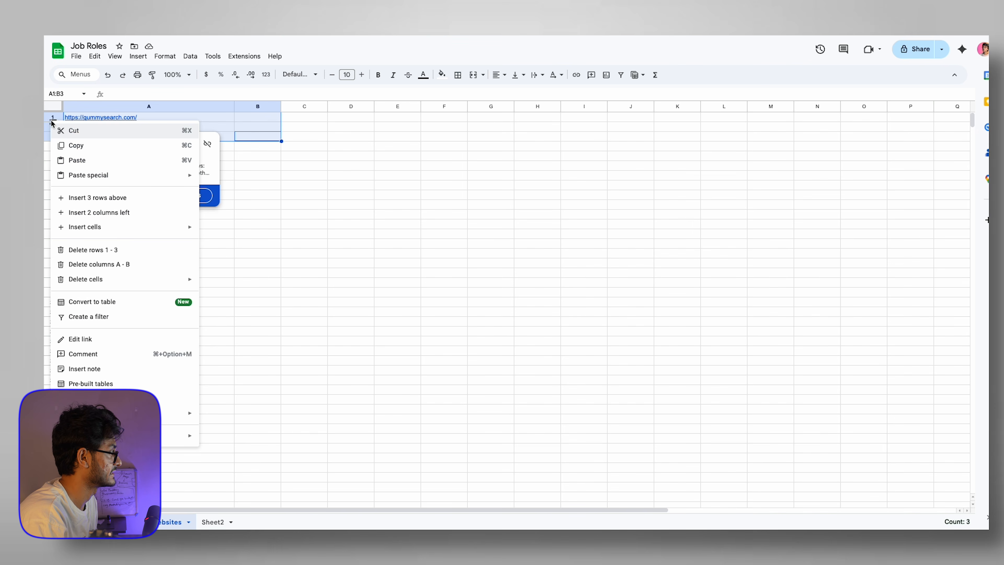
Step: Delete columns A–B, then undo so the four company URLs stay in column A of Websites
left_click(119, 264)
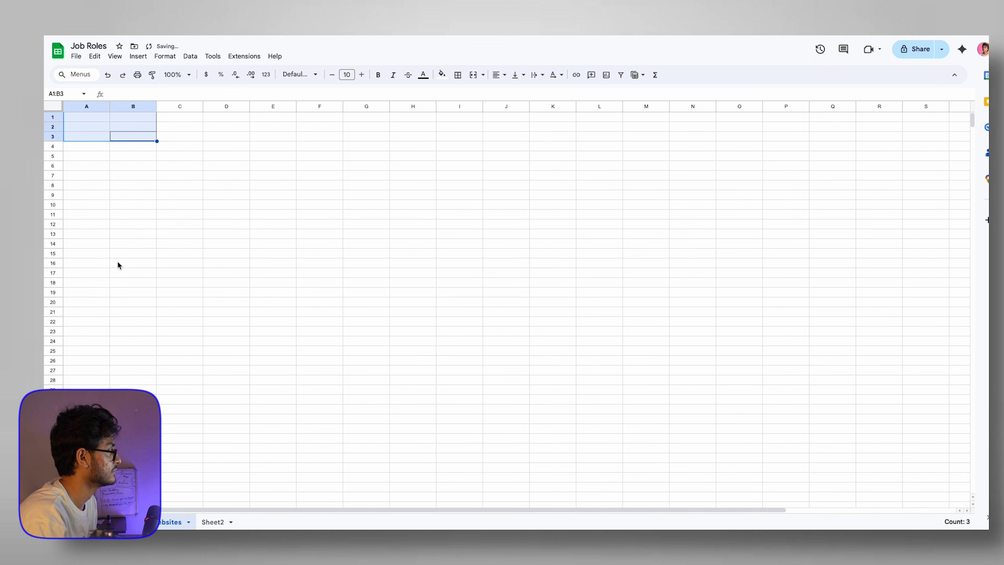
key("ctrl+z")
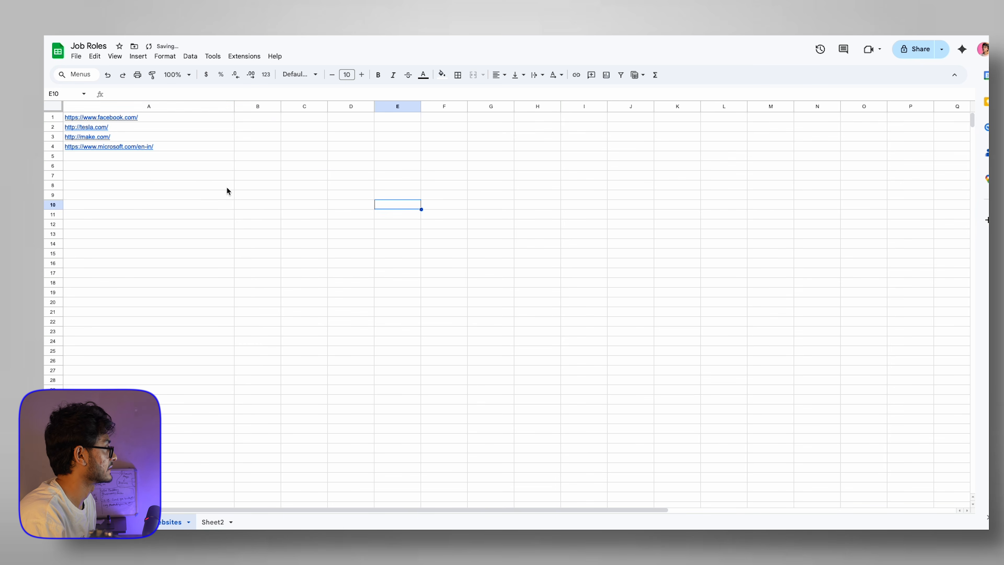
left_click_drag(226, 186, 380, 193)
left_click_drag(152, 226, 90, 118)
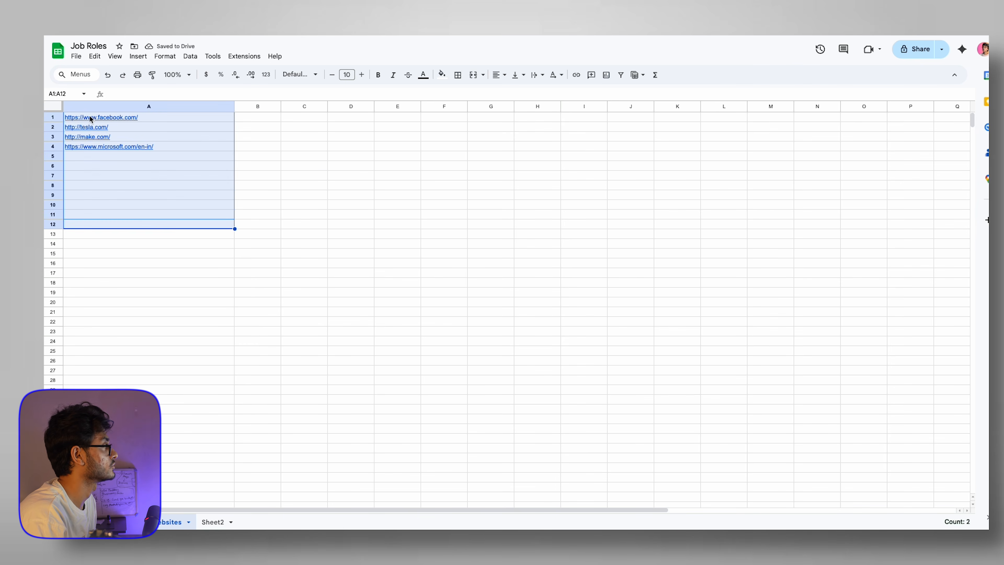
left_click(440, 198)
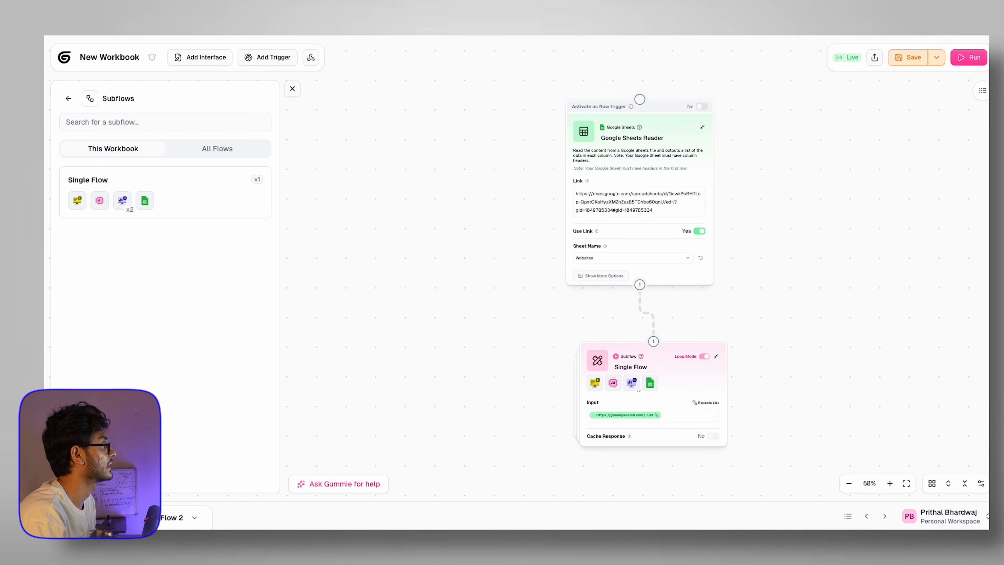
Step: Save and run the flow, then inspect cells A3:D19 on the Websites sheet
left_click(912, 58)
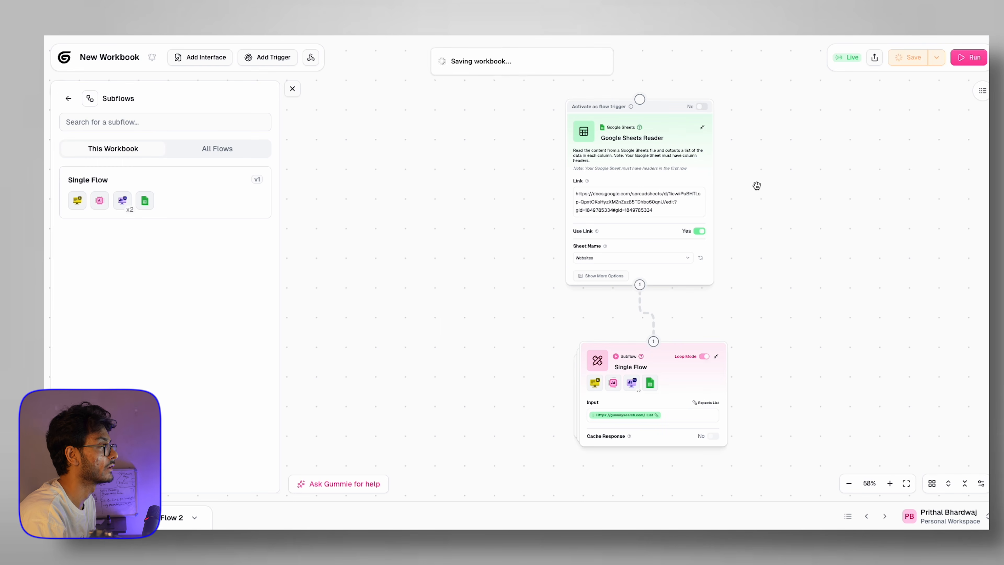
scroll(754, 189, "down", 2)
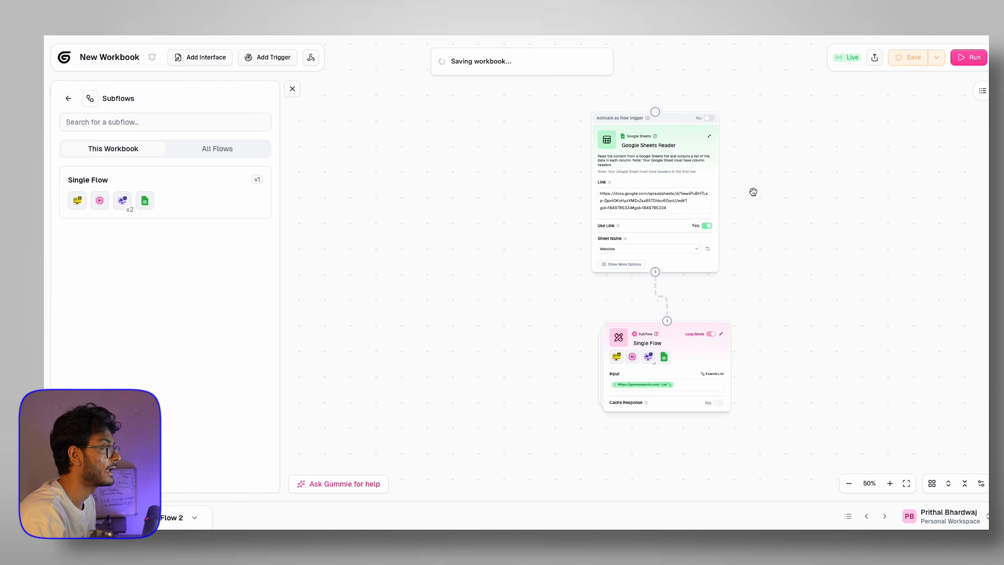
left_click(967, 57)
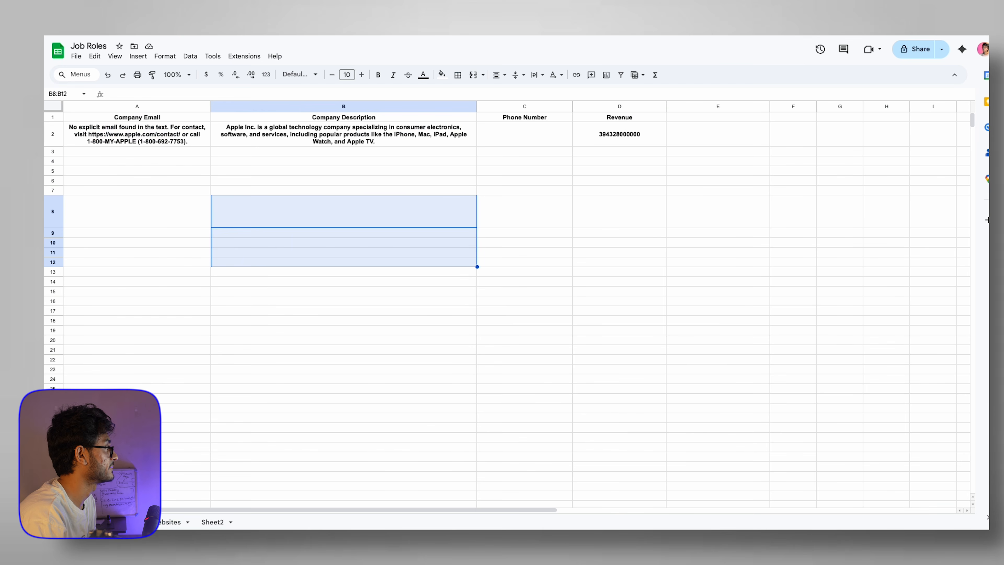
left_click(173, 522)
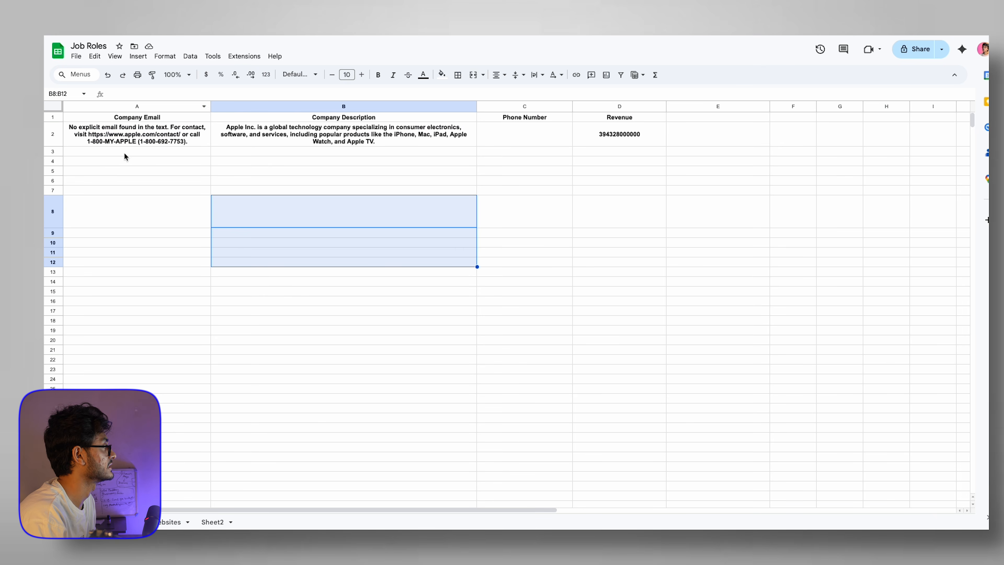
left_click_drag(123, 153, 586, 336)
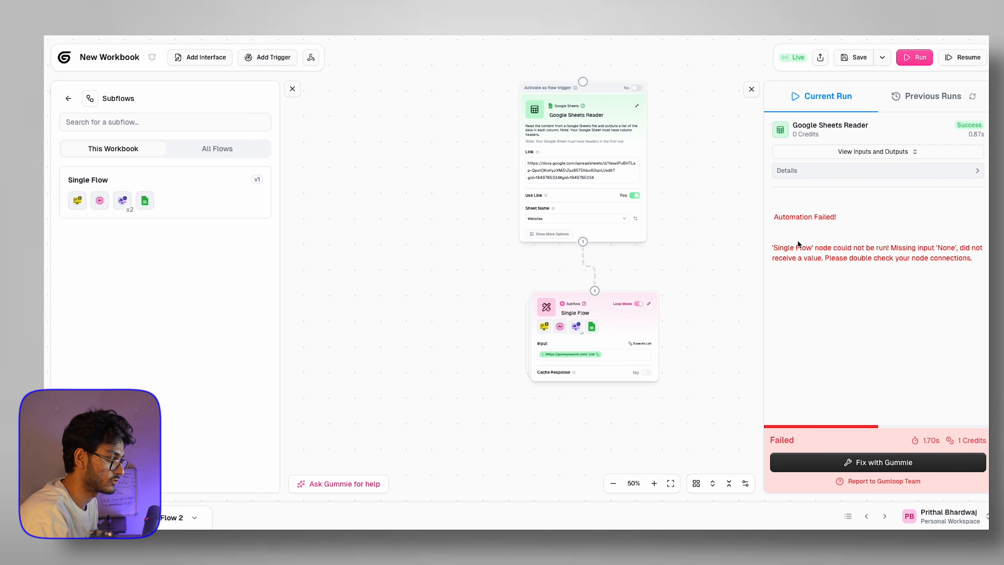
Step: Replace the Single Flow input chip with the Google Sheets Reader's URL List output
left_click_drag(791, 248, 974, 264)
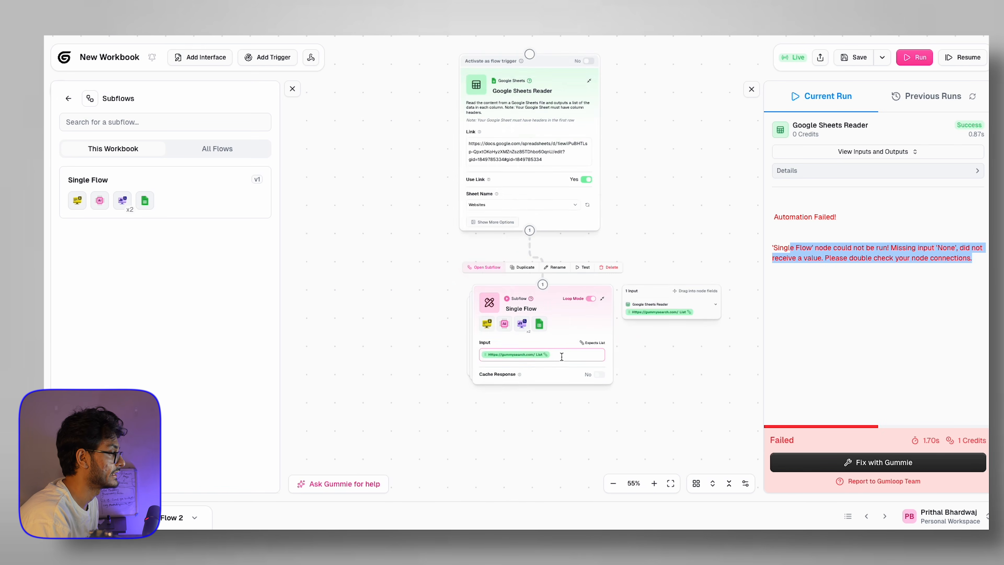
left_click(561, 356)
key("BackSpace")
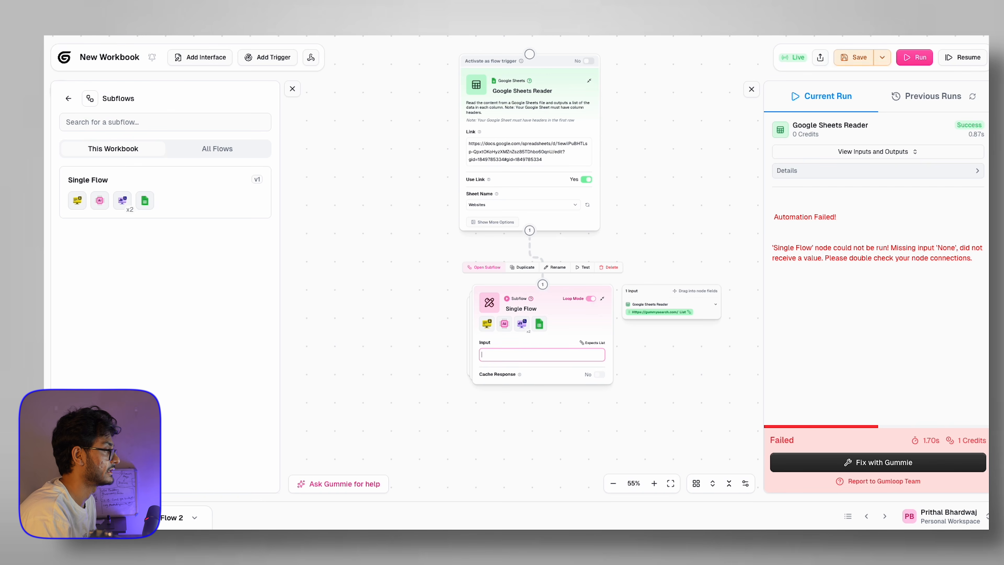
left_click_drag(677, 312, 522, 354)
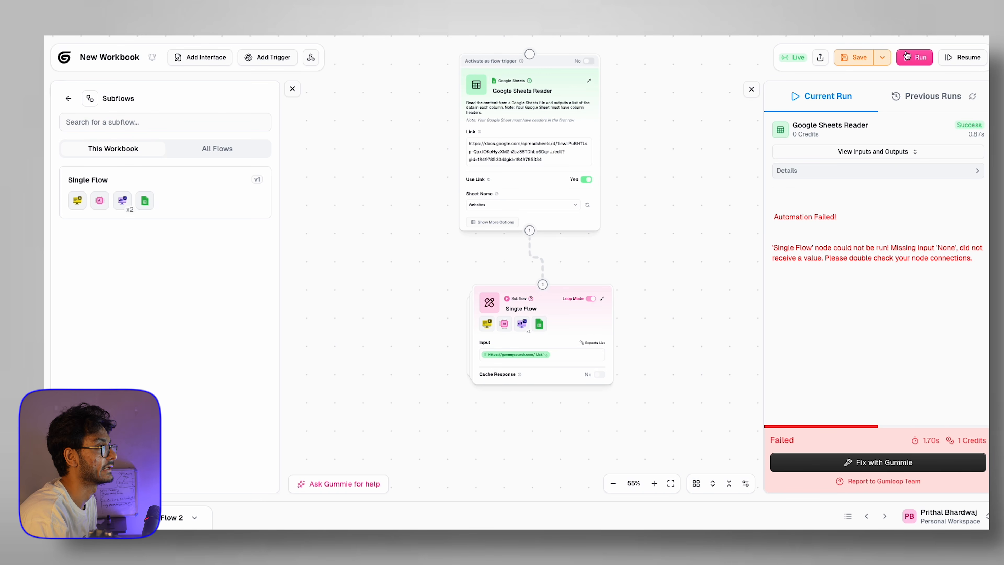
Step: Save the workbook and run the flow again
left_click(848, 68)
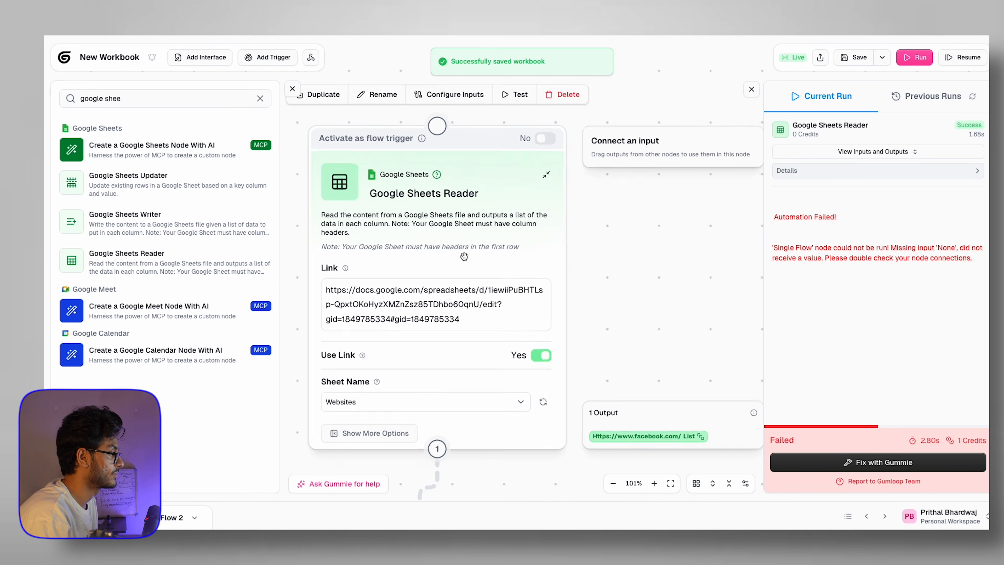
scroll(464, 256, "down", 5)
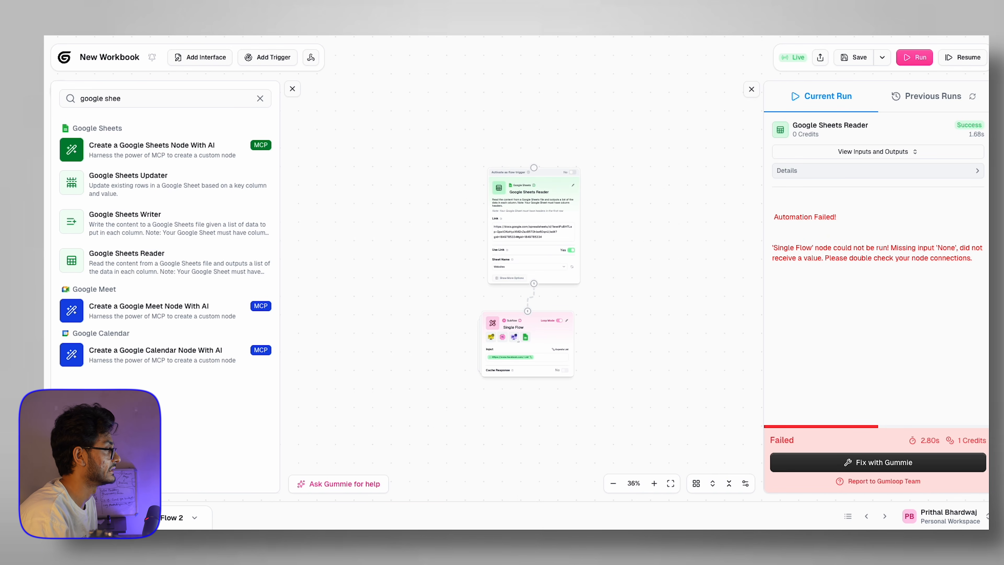
scroll(569, 295, "up", 5)
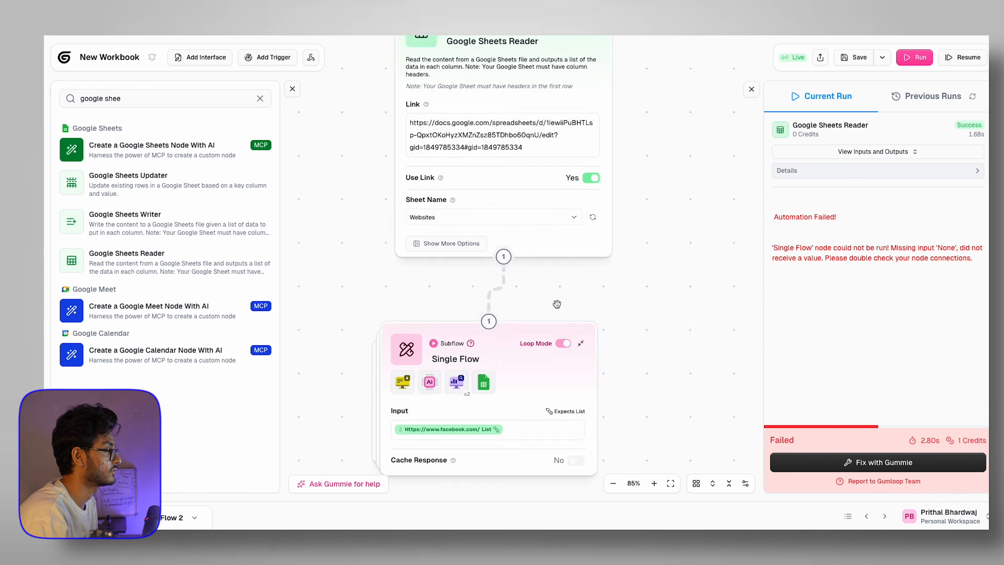
scroll(562, 303, "down", 3)
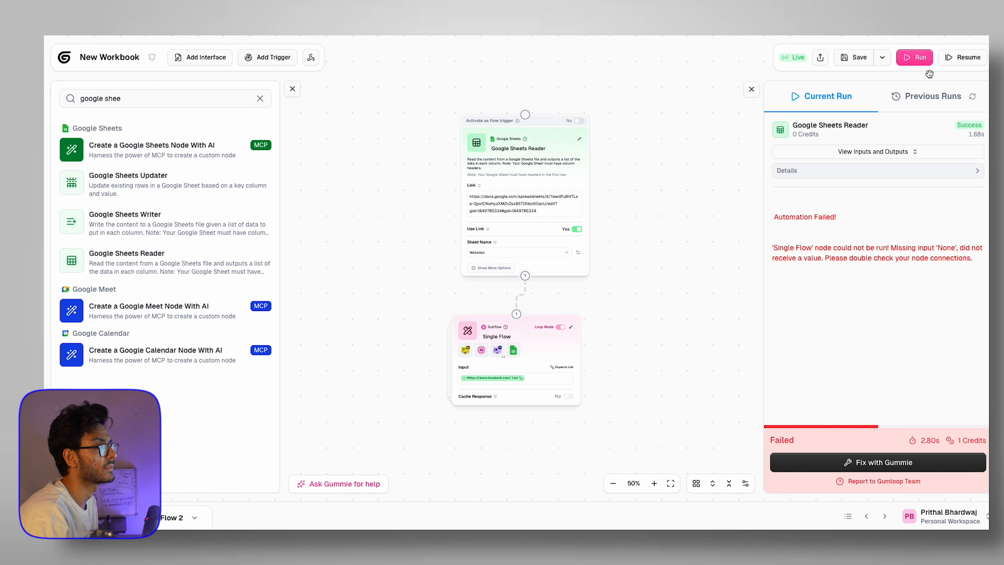
left_click(917, 58)
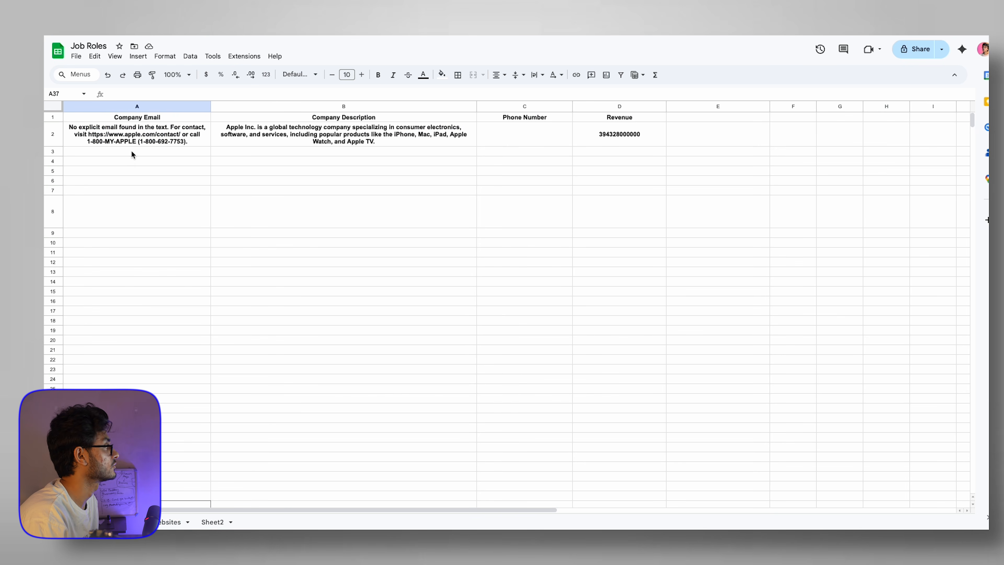
Step: Review the new company rows, including Microsoft's contact link and the Tesla and Microsoft revenues
left_click_drag(132, 151, 569, 183)
left_click(498, 258)
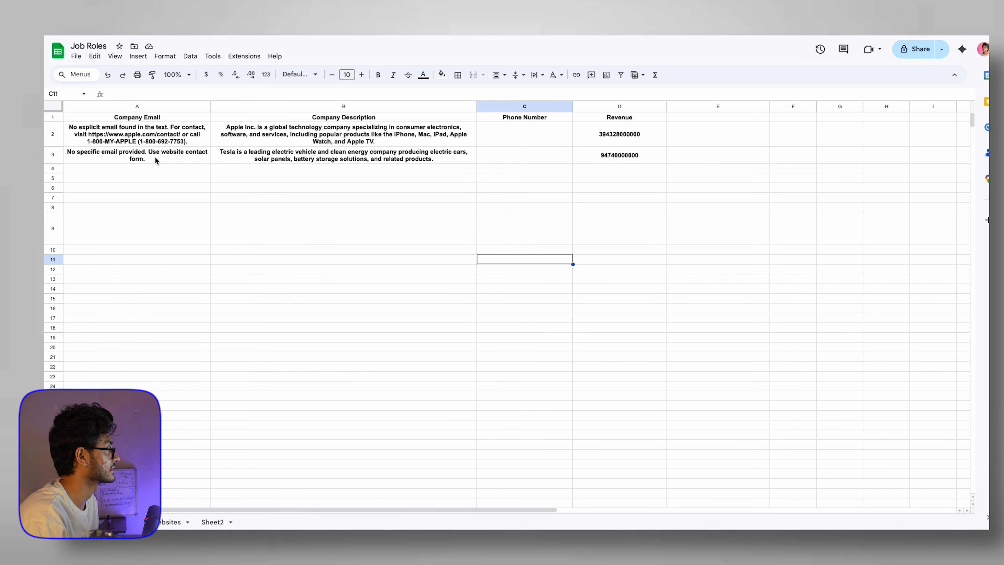
left_click(182, 171)
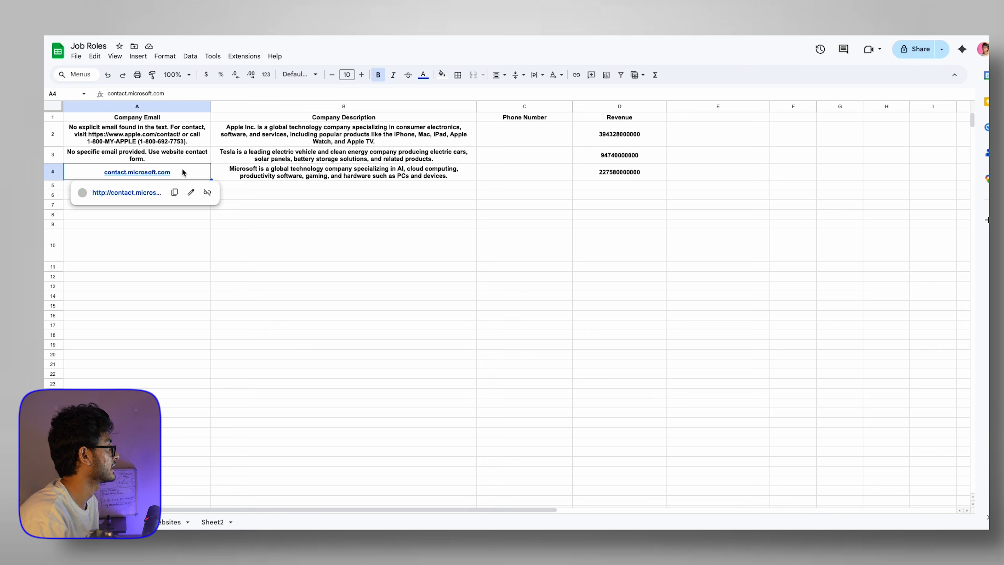
key("Up")
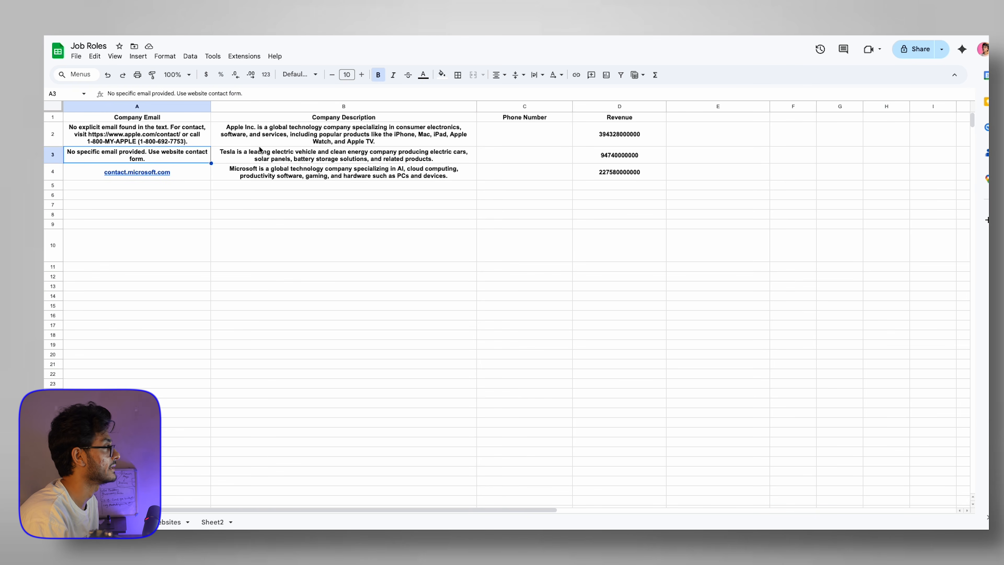
left_click_drag(627, 154, 629, 169)
left_click(358, 205)
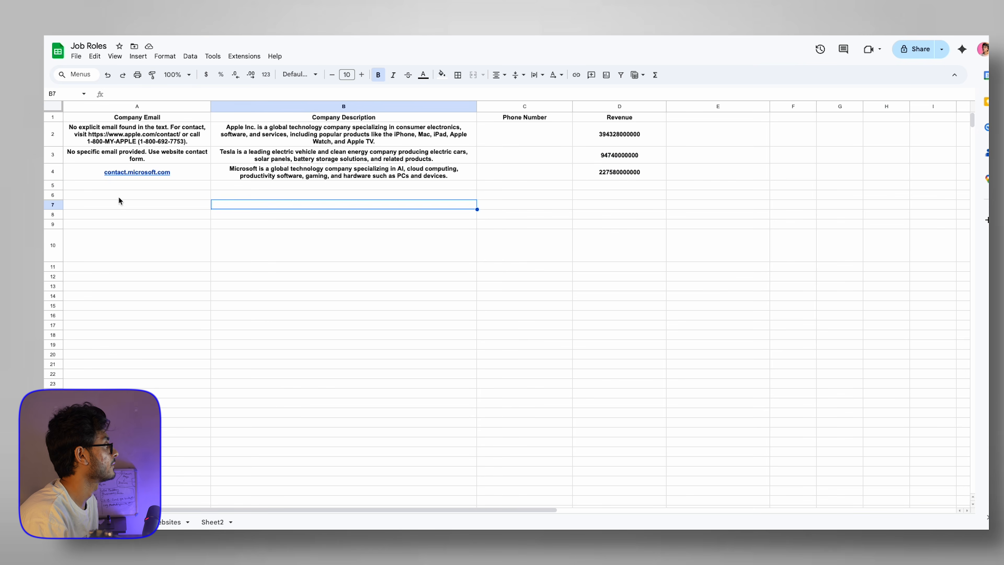
Step: Toggle to the Websites sheet and back, then return to the successful Gumloop run
left_click(162, 516)
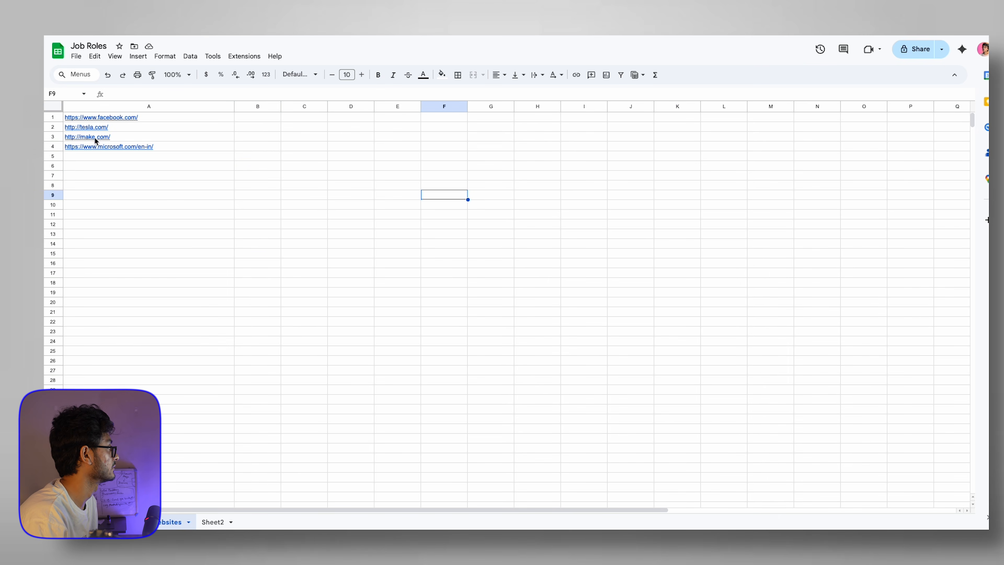
left_click(126, 521)
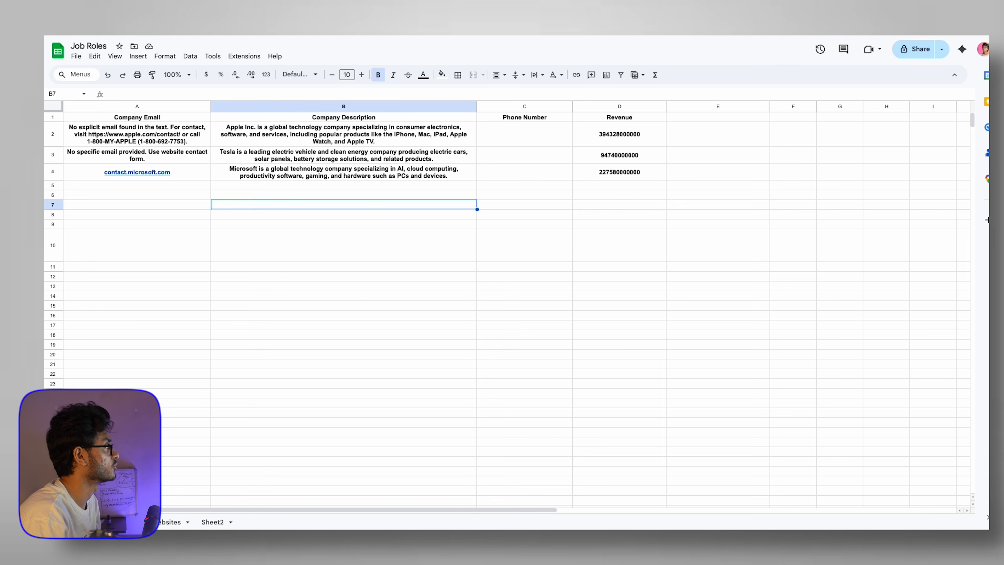
left_click_drag(137, 186, 381, 215)
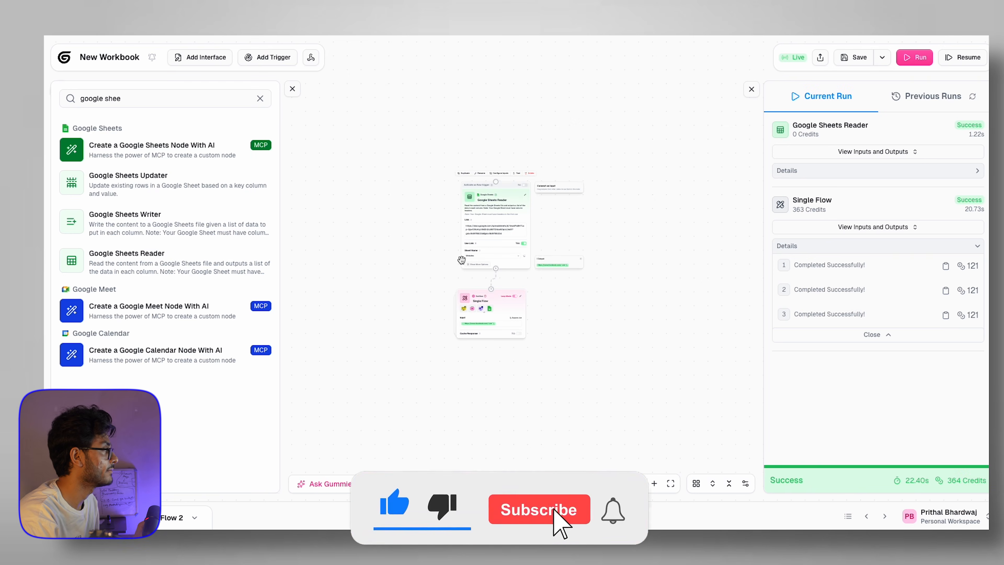
left_click(260, 98)
Step: Close the node list, go to the workspace dashboard, and create a new empty flow
left_click(292, 89)
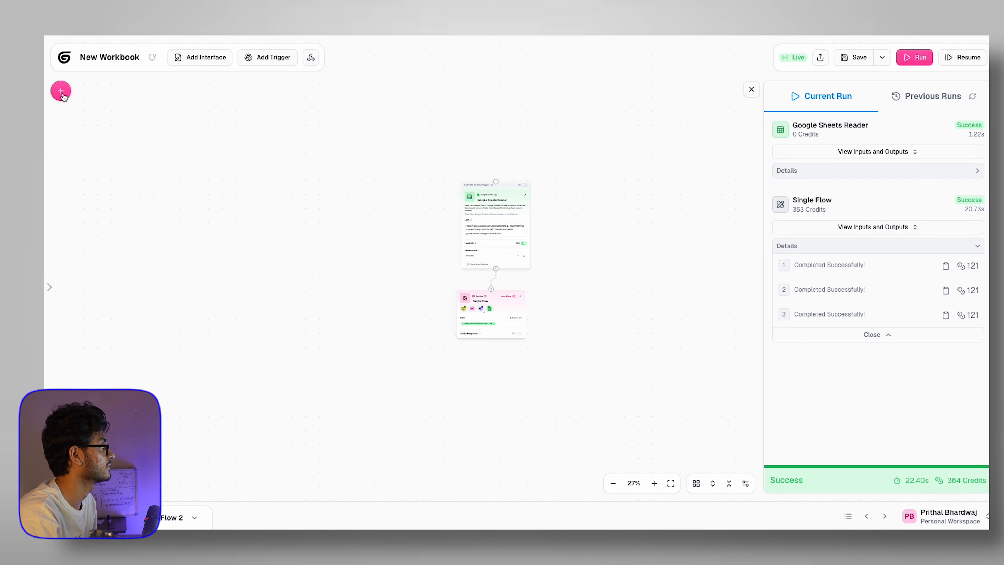
left_click(61, 91)
left_click(100, 53)
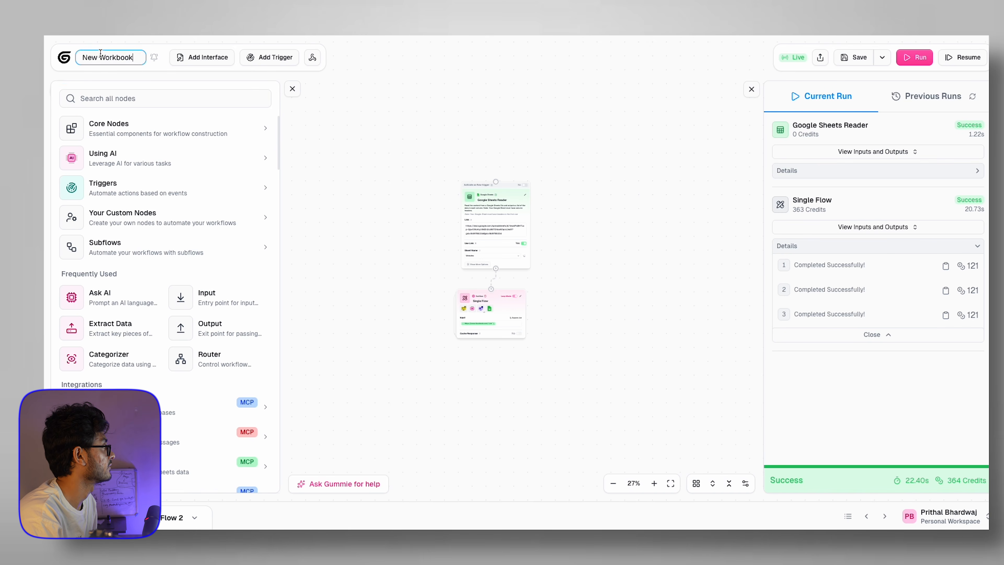
left_click(65, 58)
left_click(95, 75)
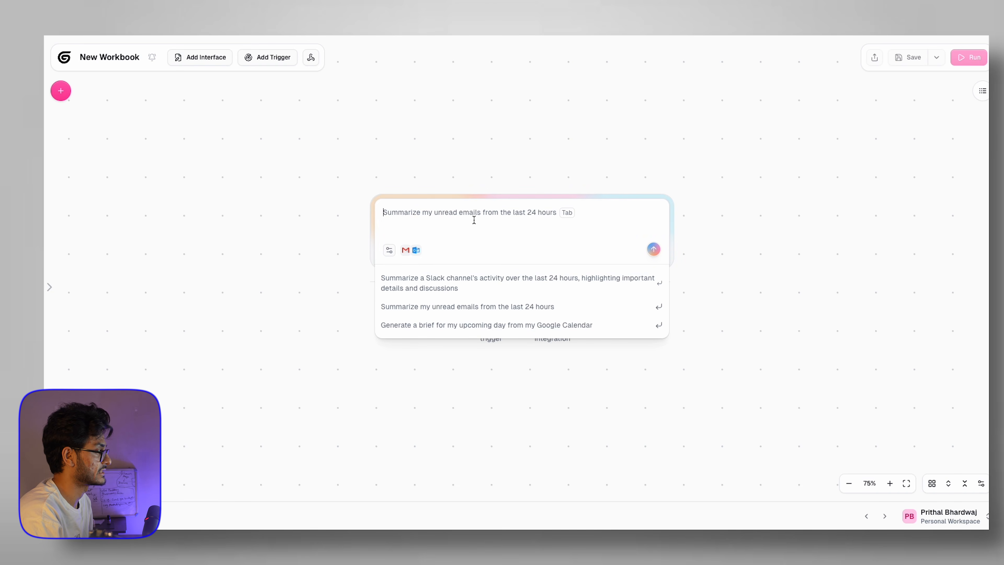
Step: Ask Gummie to 'build a workflow that finds me leads from google maps'
type("buold")
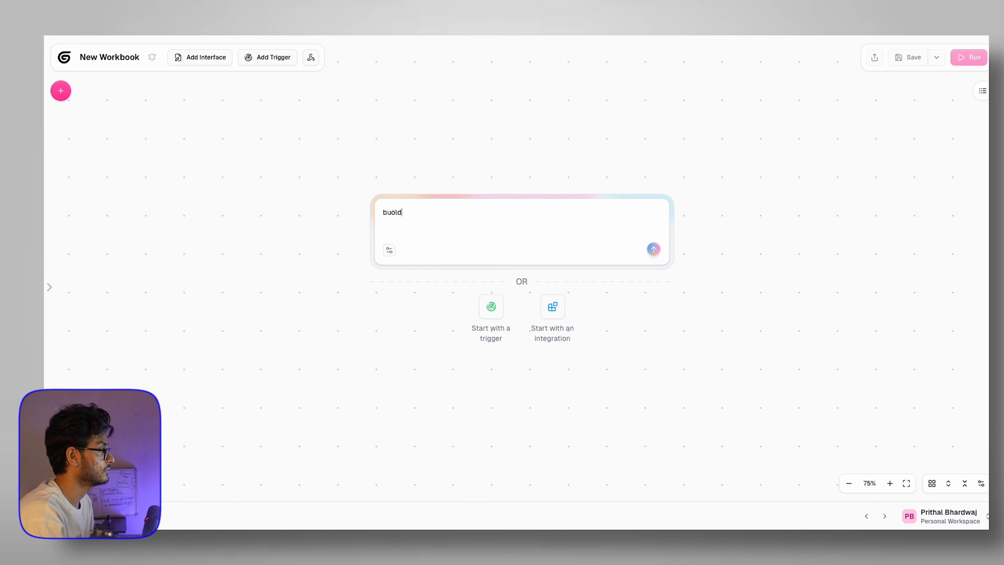
key("BackSpace")
key("BackSpace")
key("BackSpace")
type("ild a workflow that finds me leads from google maps")
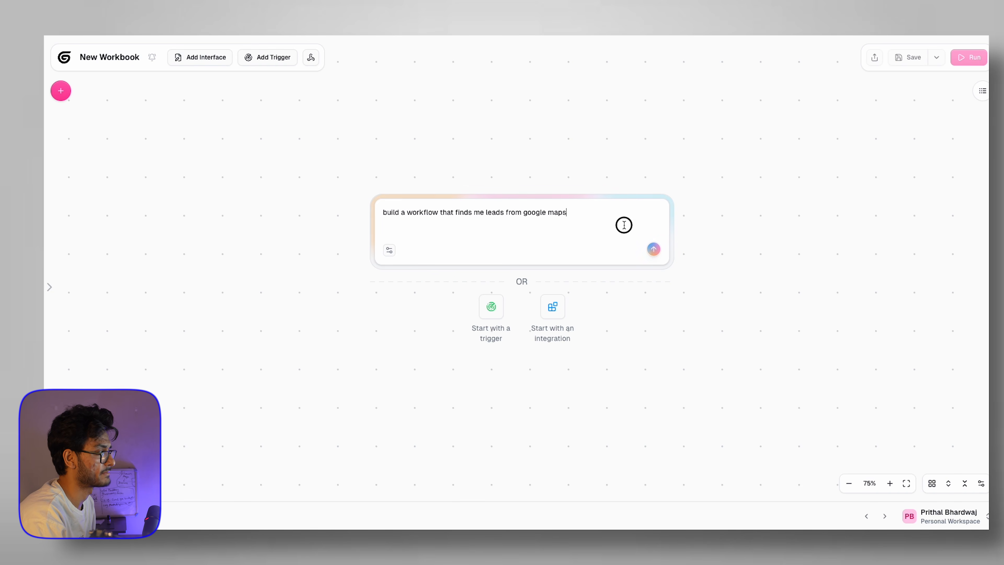
left_click(653, 250)
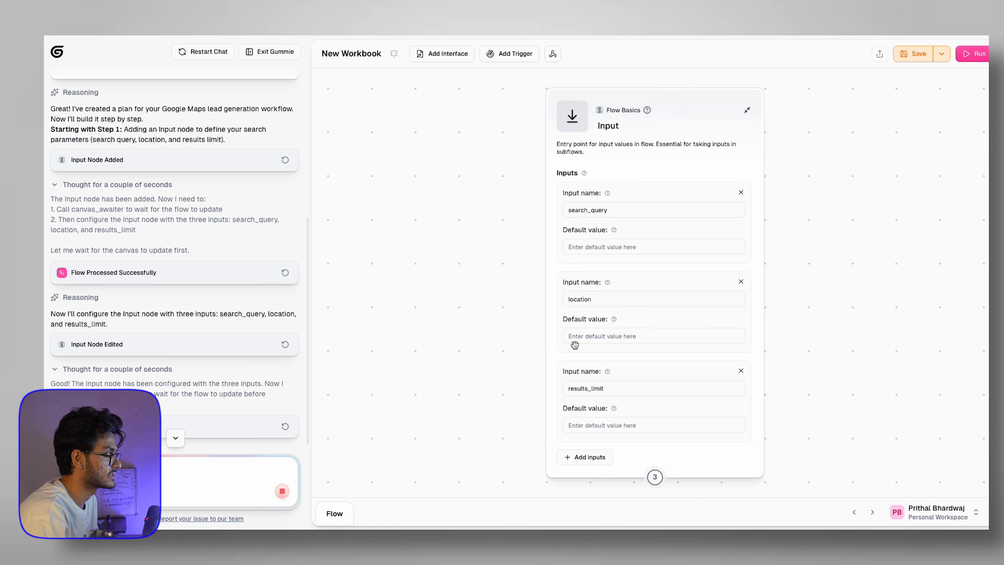
Step: Zoom and pan the canvas to centre Gummie's Input node with search_query, location and results_limit
scroll(572, 343, "down", 5)
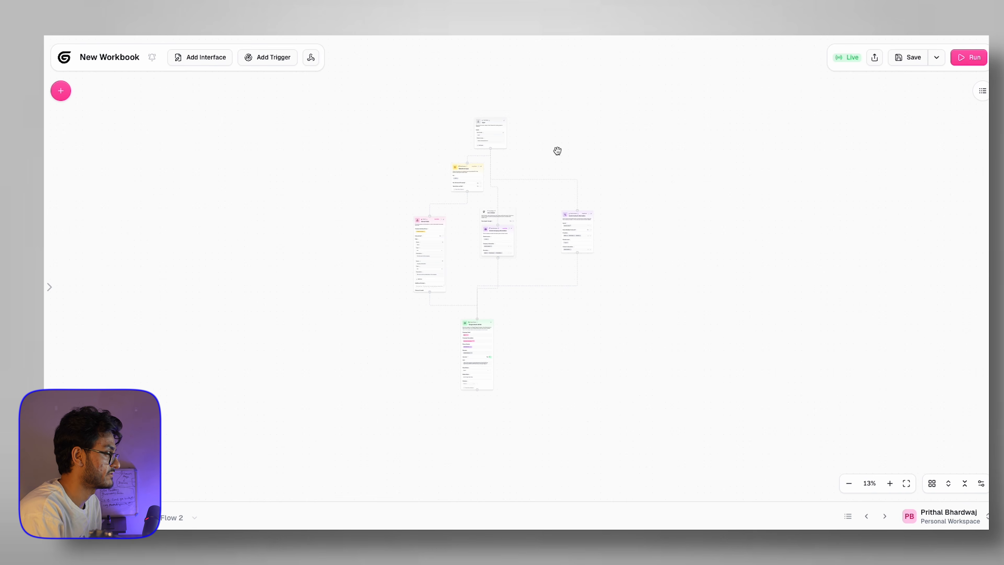
scroll(557, 151, "up", 5)
left_click_drag(540, 130, 856, 312)
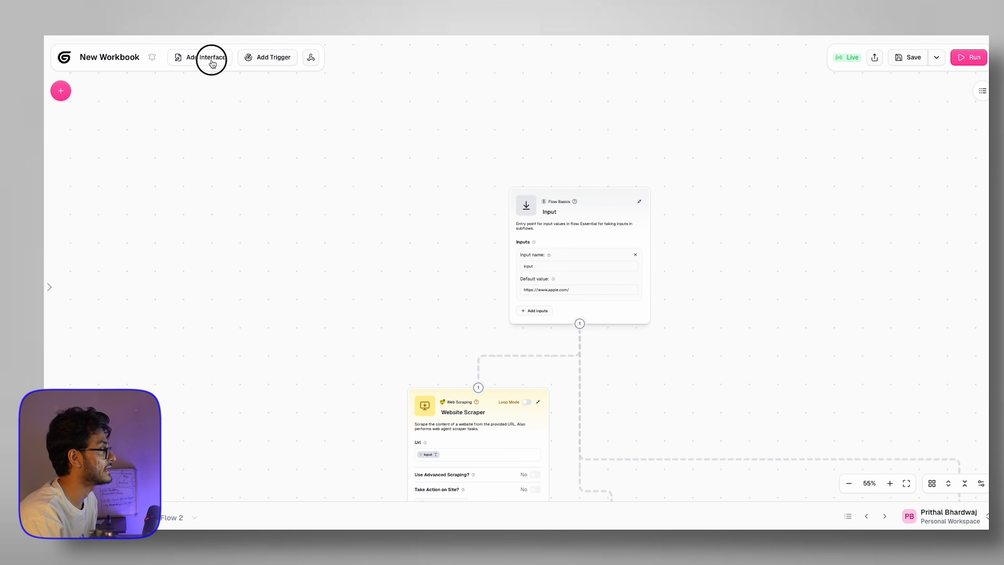
Step: Add an interface to the workflow and open its editor
left_click(213, 62)
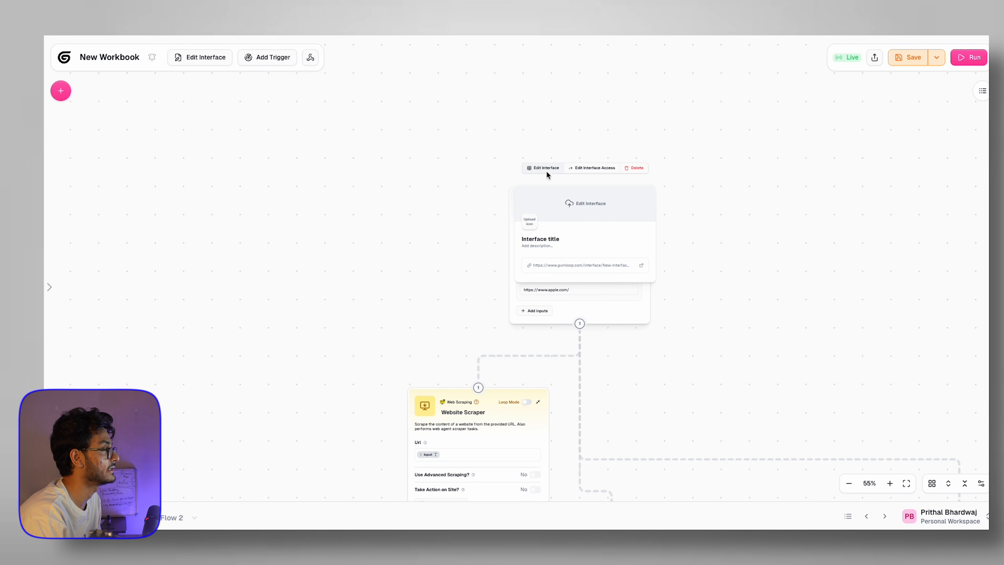
left_click(546, 169)
Step: Give the form an abstract gradient header image and a 😃 smiley icon
left_click(633, 114)
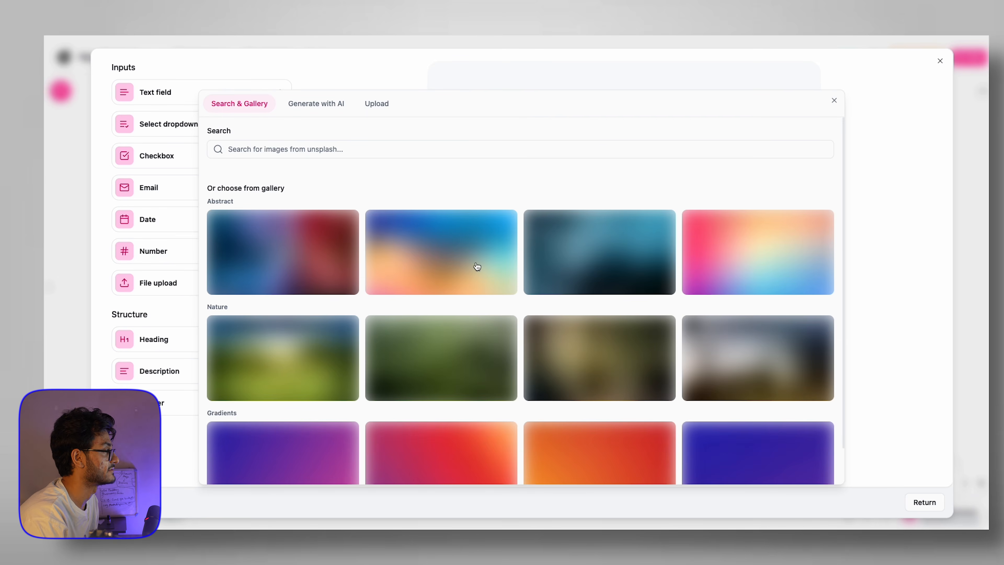
left_click(453, 259)
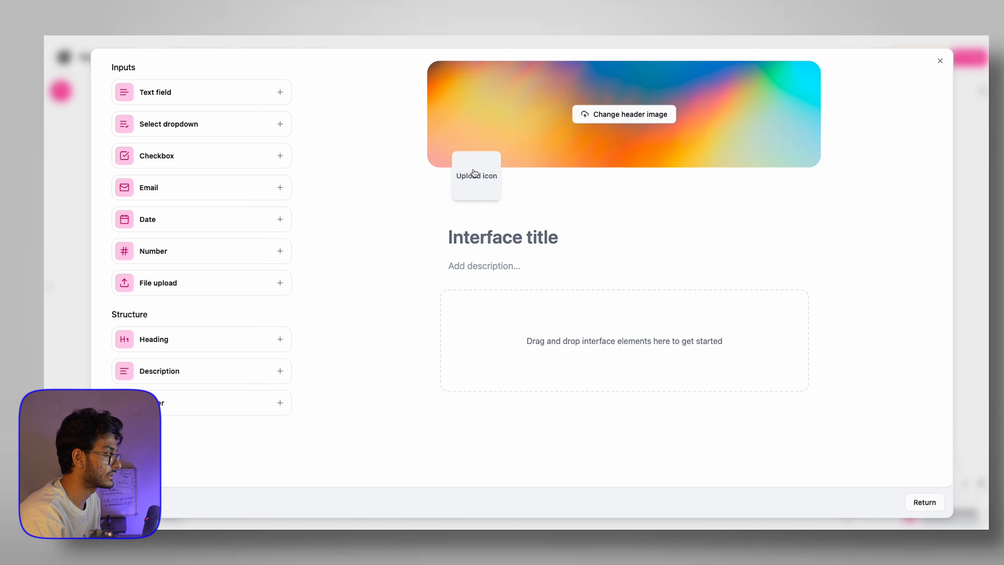
left_click(474, 173)
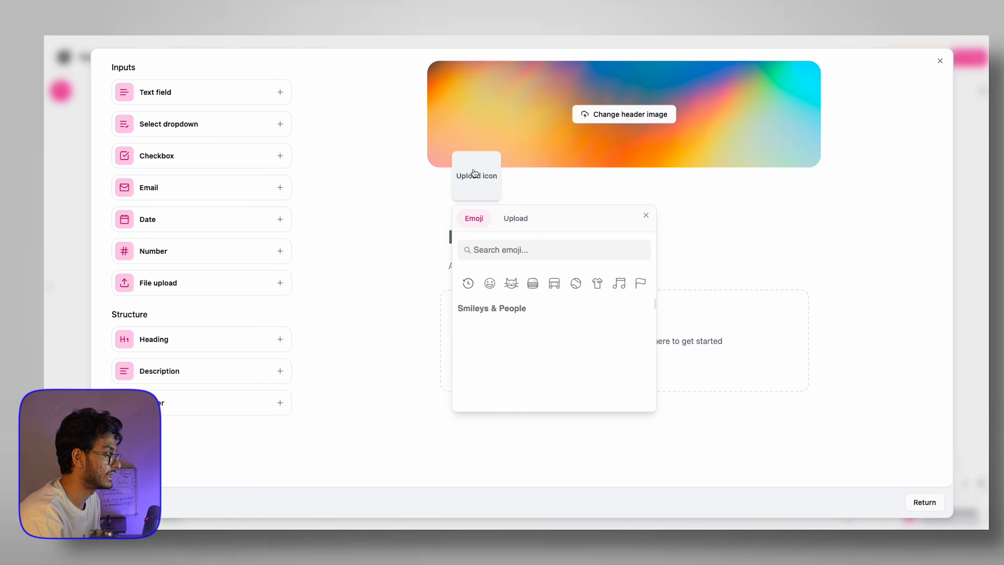
left_click(530, 285)
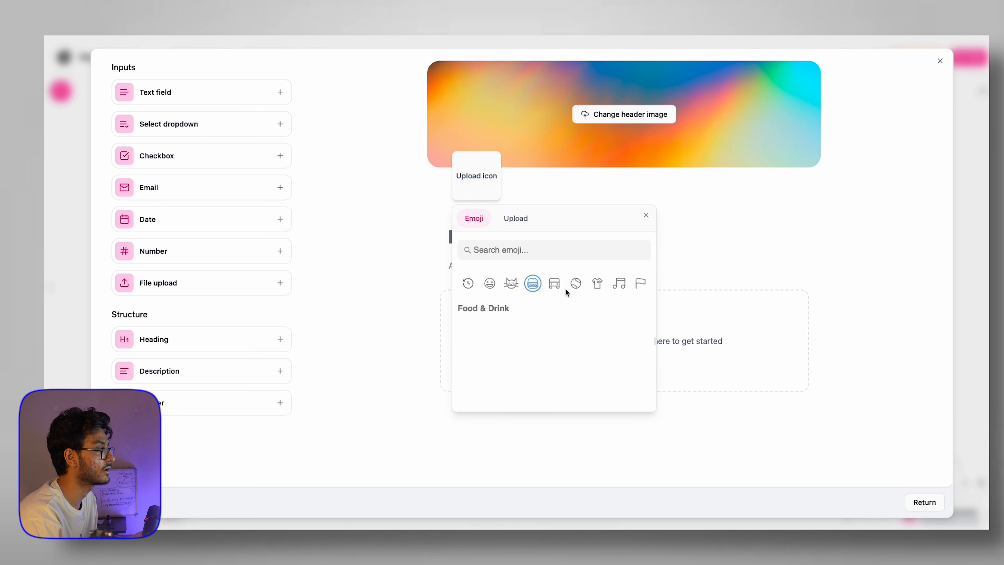
left_click(597, 284)
left_click(487, 284)
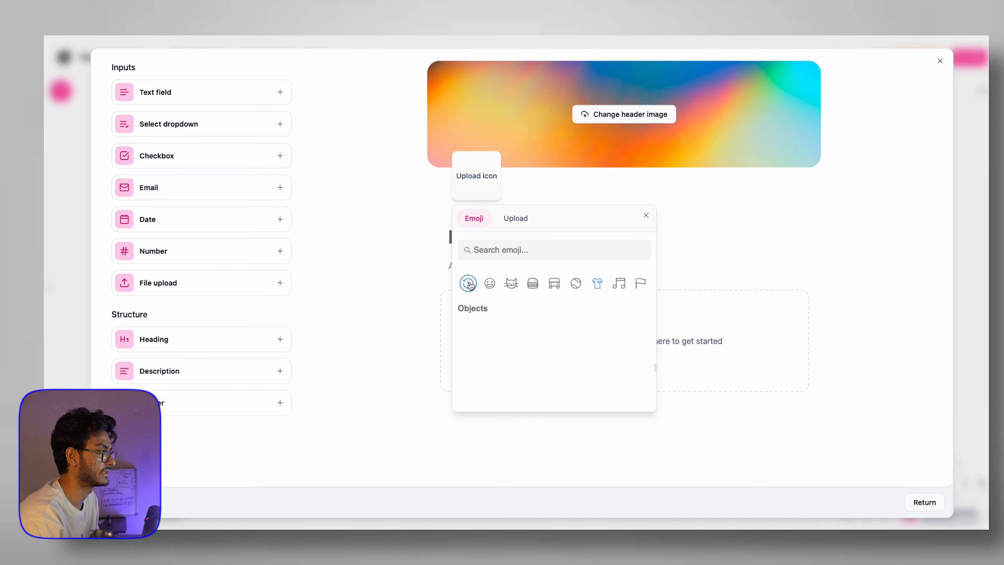
left_click(489, 328)
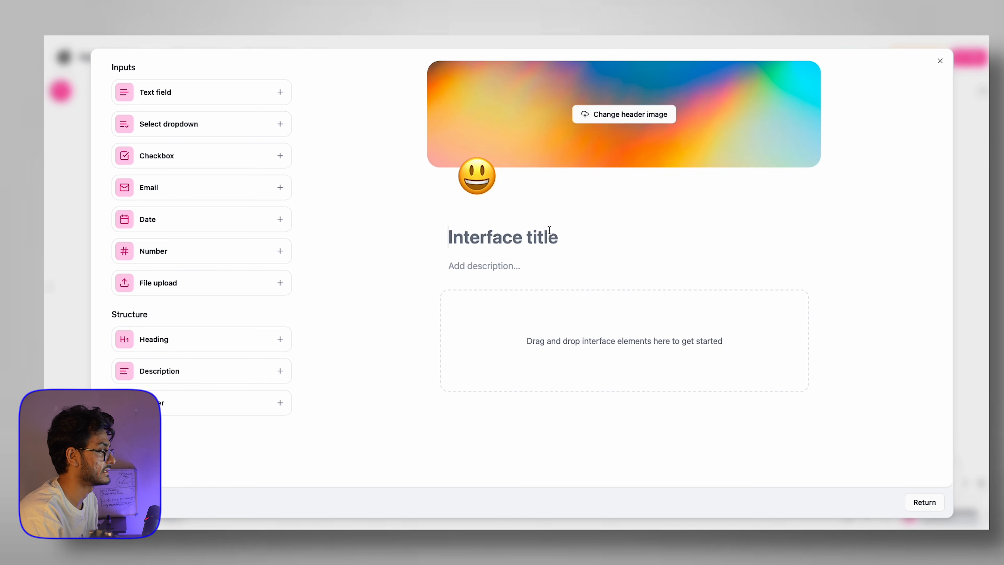
Step: Title the form 'Find Email LEads', add its description and a URL text field
type("Find Email LEads")
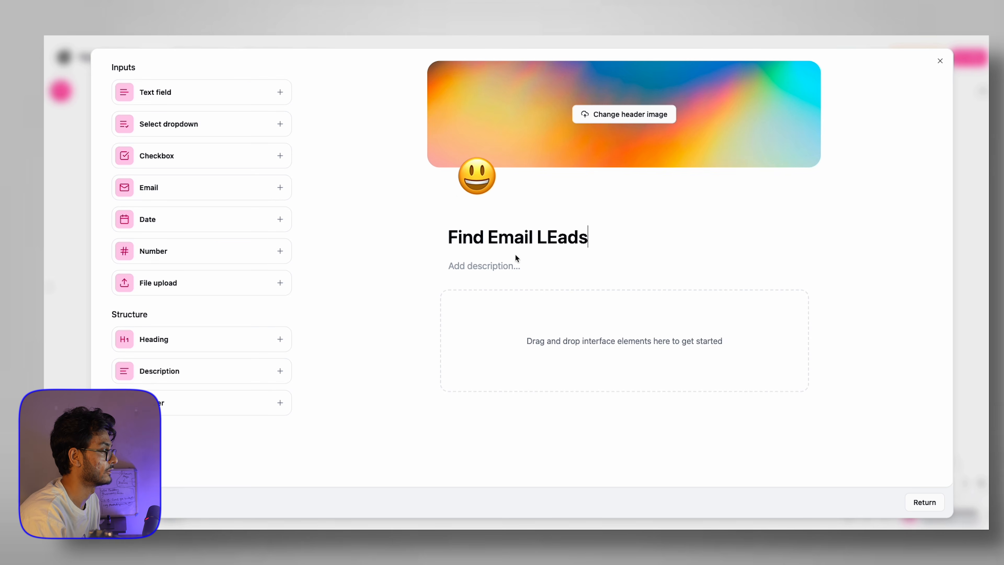
left_click(516, 257)
type("Enter the website url to find contact info")
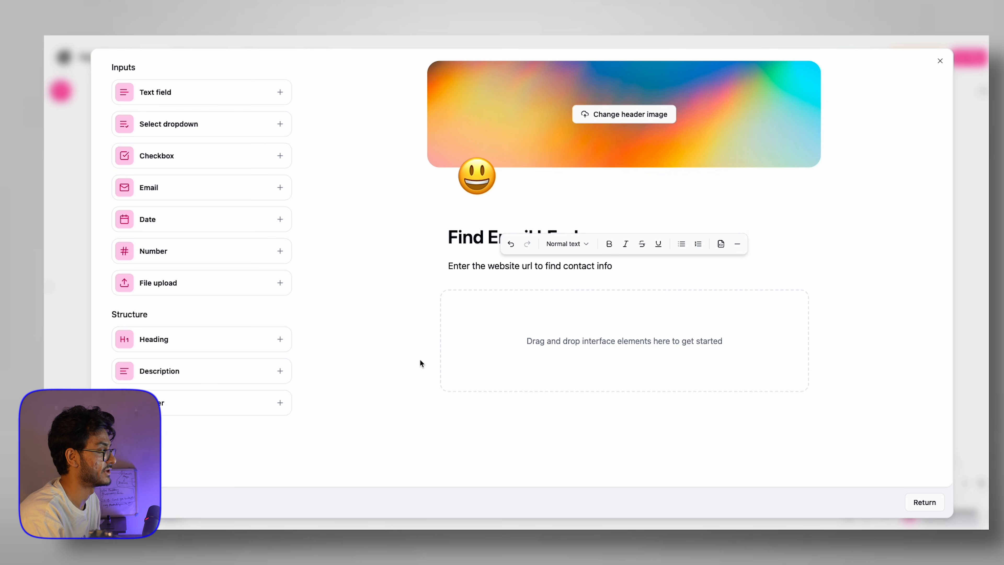
left_click_drag(202, 93, 579, 336)
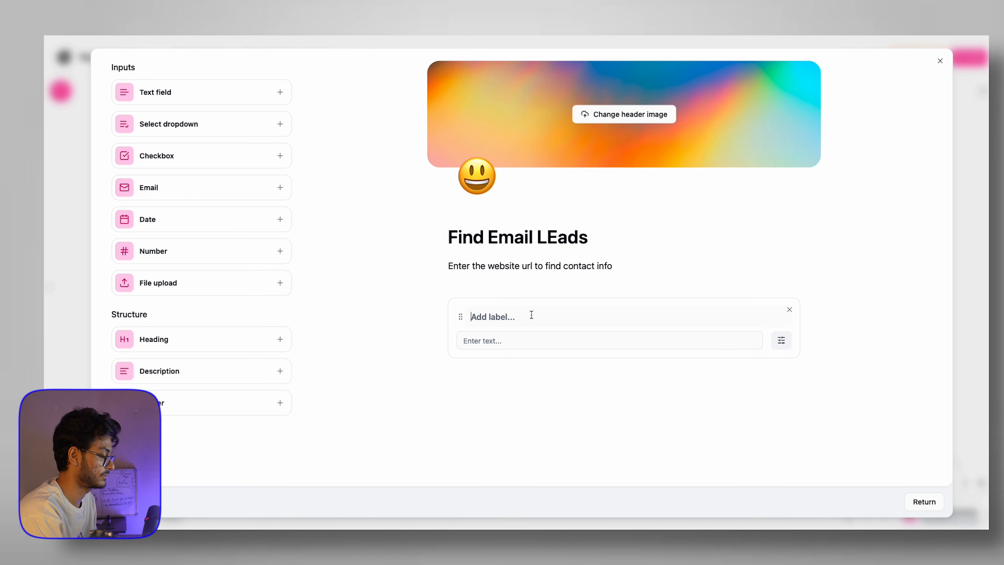
left_click(940, 62)
left_click_drag(580, 247, 593, 103)
Step: Move the Input node aside and connect the form's output to the Website Scraper
left_click(611, 298)
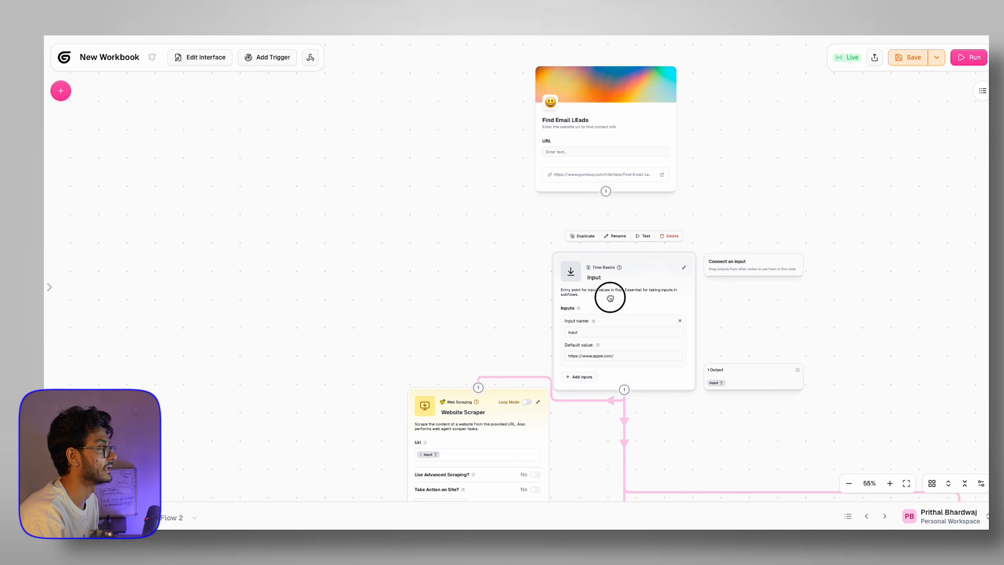
left_click_drag(631, 262, 805, 186)
left_click_drag(606, 191, 478, 387)
left_click_drag(607, 191, 635, 266)
scroll(634, 265, "down", 2)
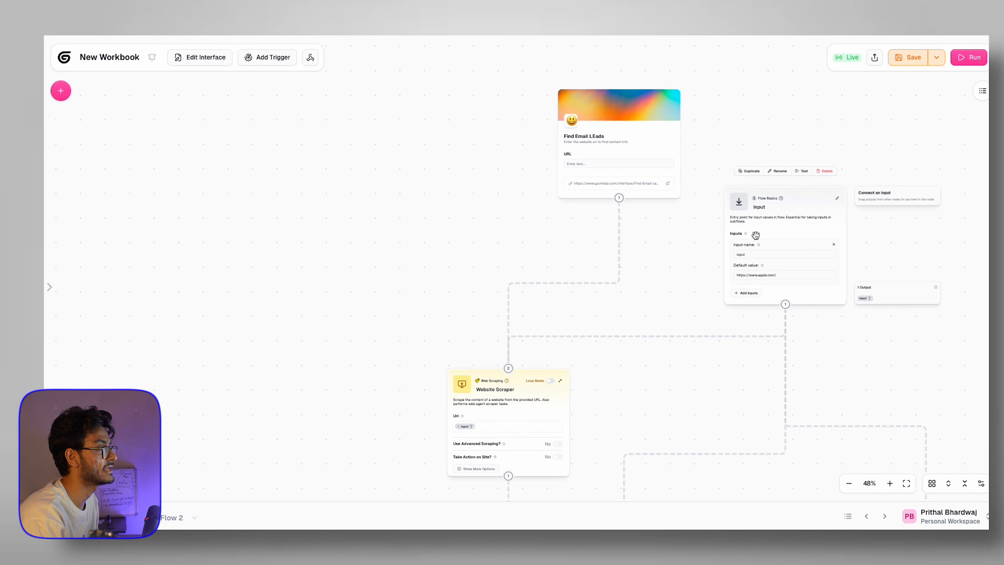
left_click_drag(796, 211, 795, 112)
Step: Connect the form's output to the Enrich Contact Information node as well
left_click_drag(691, 236, 668, 181)
left_click_drag(664, 246, 664, 233)
left_click_drag(600, 118, 770, 416)
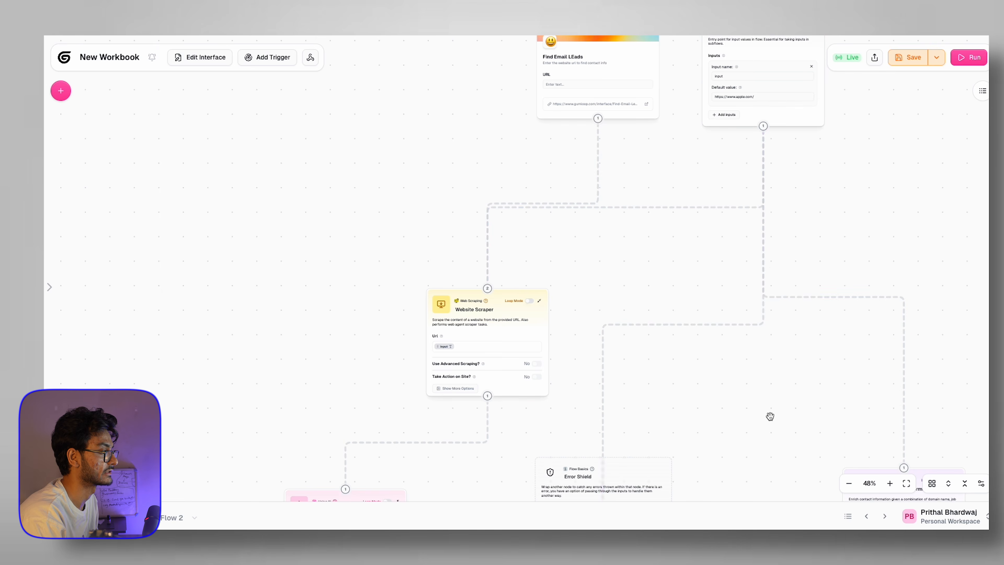
scroll(732, 310, "down", 5)
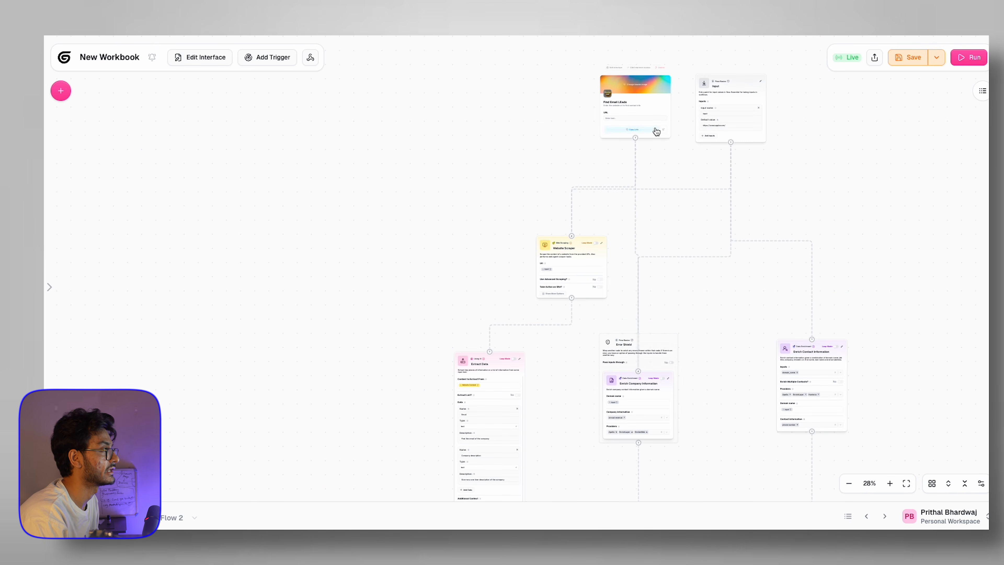
left_click_drag(637, 138, 812, 339)
scroll(742, 206, "up", 2)
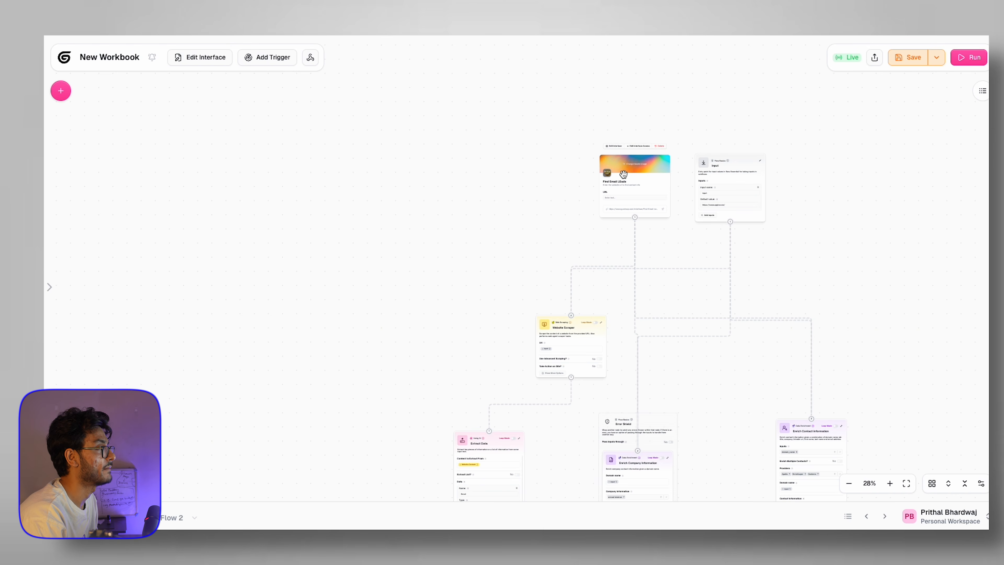
scroll(672, 230, "up", 10)
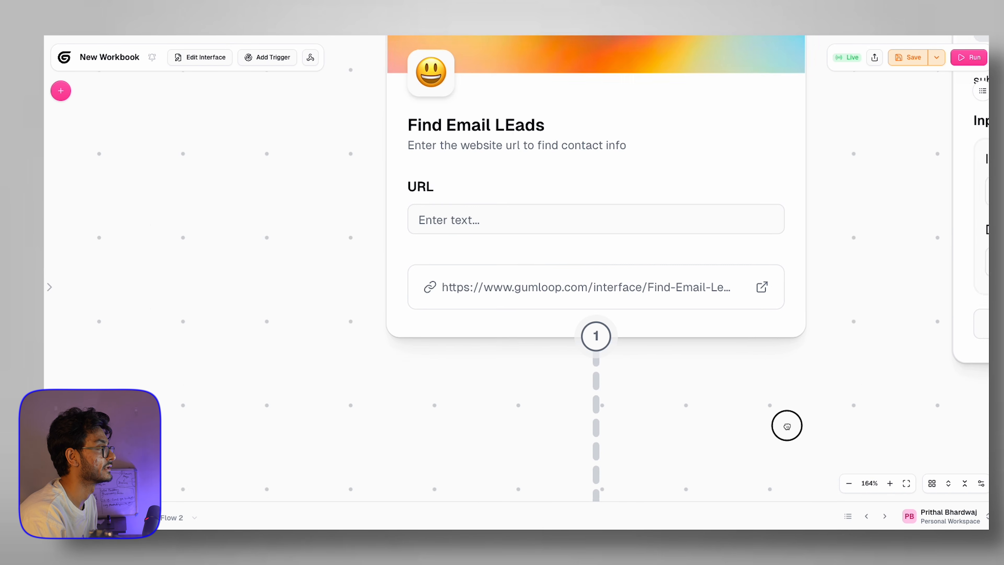
left_click(762, 287)
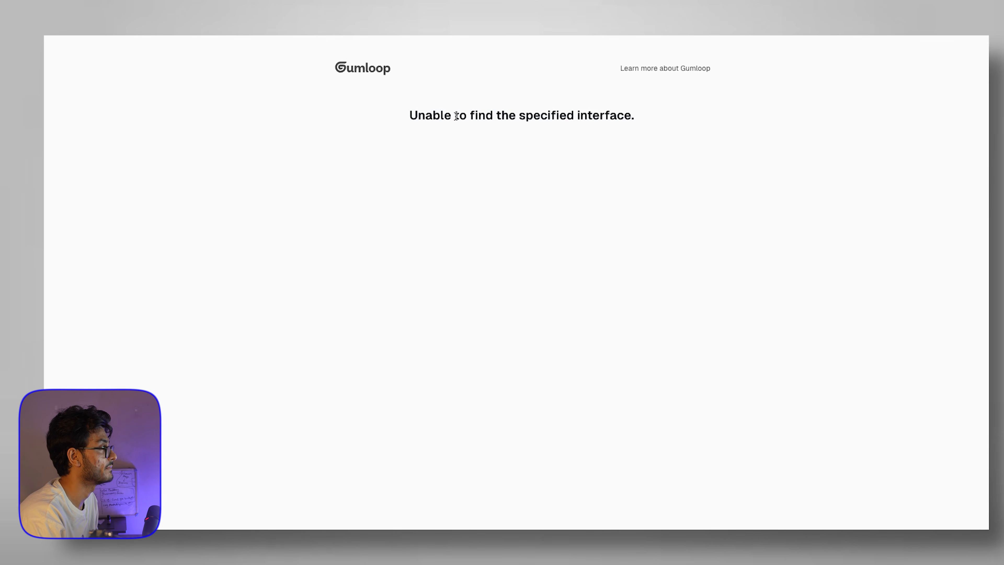
Step: Reload the published Find Email LEads form until it loads, then focus its URL field
key("super+w")
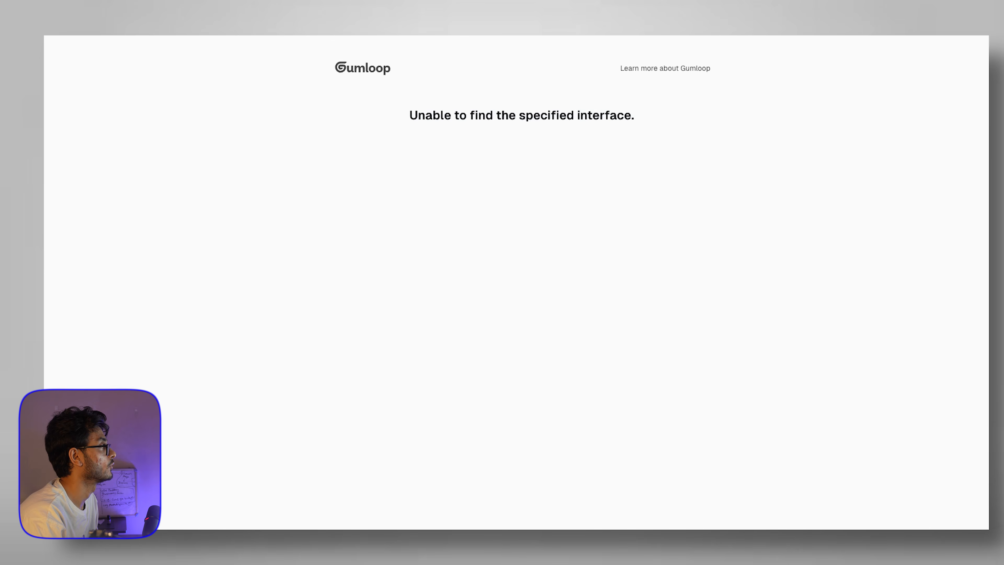
key("super+r")
scroll(502, 338, "down", 1)
scroll(503, 339, "up", 2)
scroll(502, 337, "up", 2)
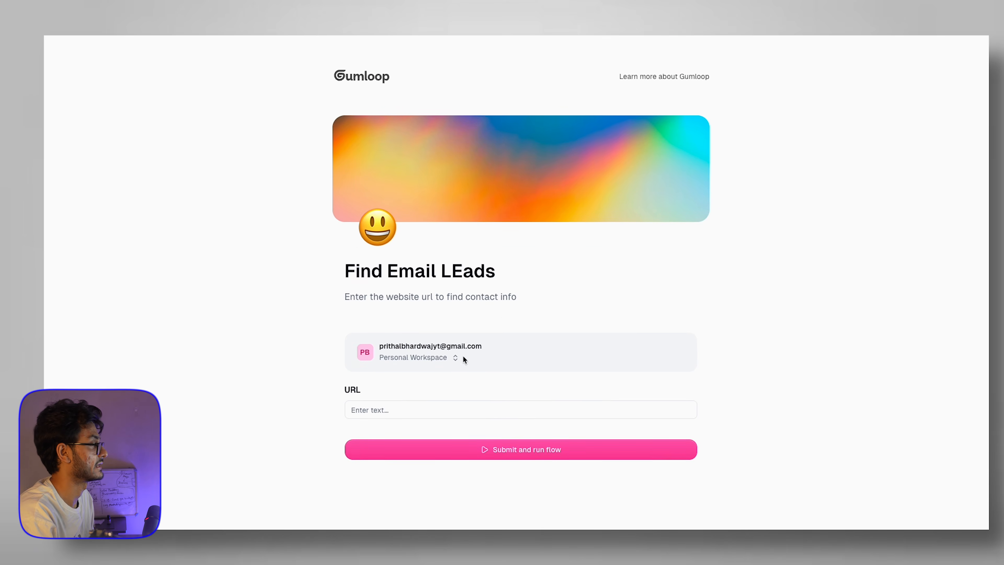
left_click(409, 391)
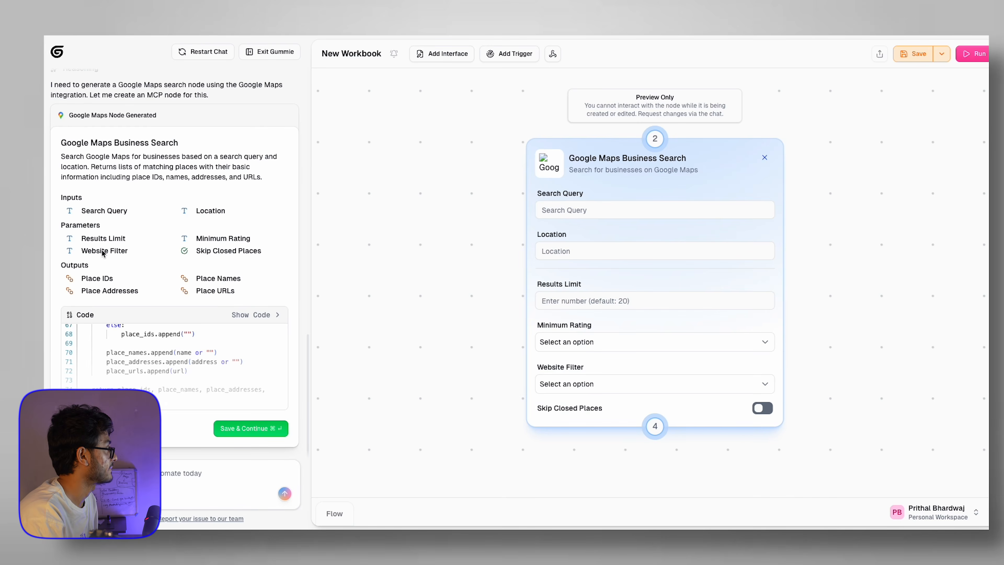
Step: Save the Gummie-generated Google Maps Business Search node into the workbook with Save & Continue
scroll(231, 116, "up", 10)
scroll(231, 117, "down", 10)
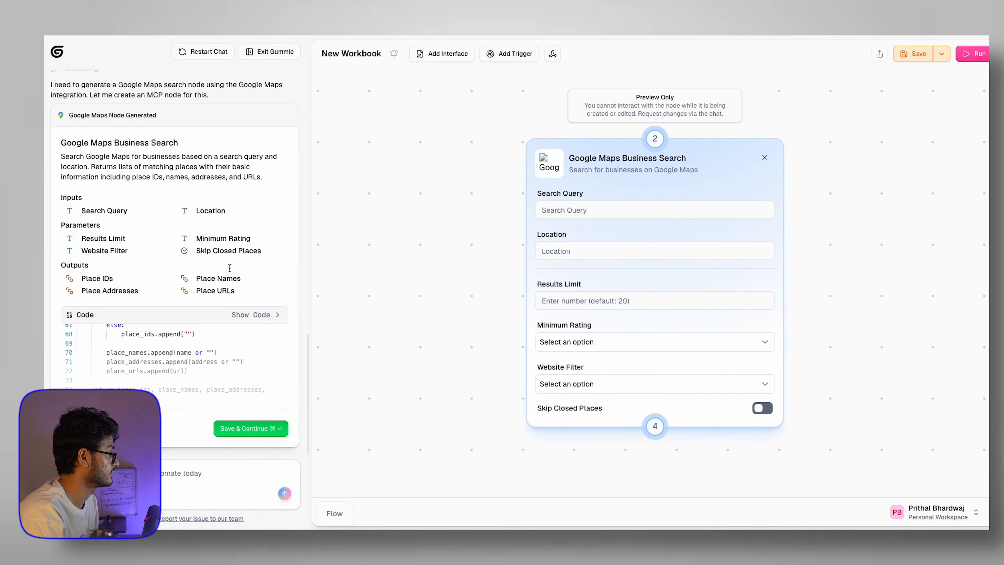
left_click(238, 430)
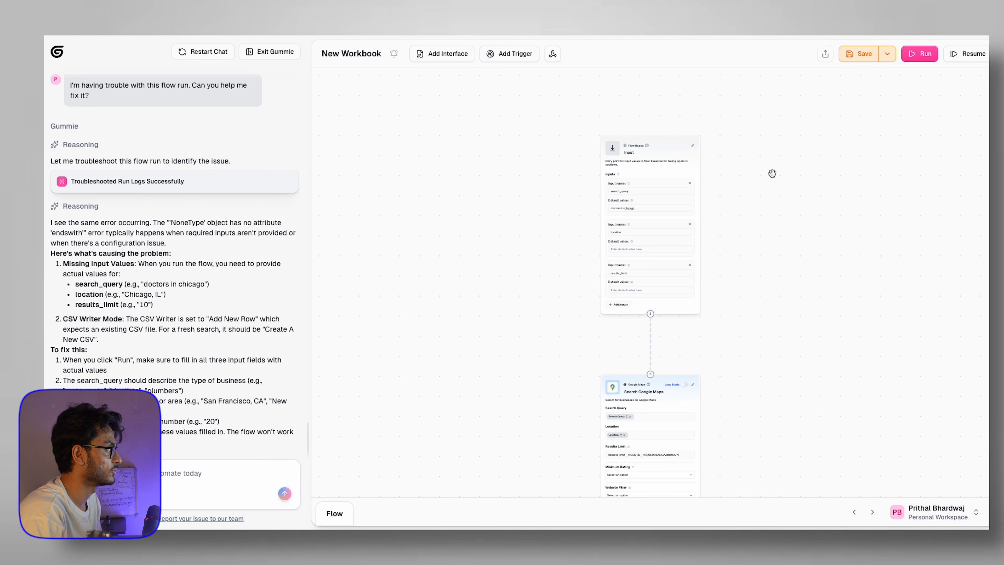
scroll(772, 173, "down", 6)
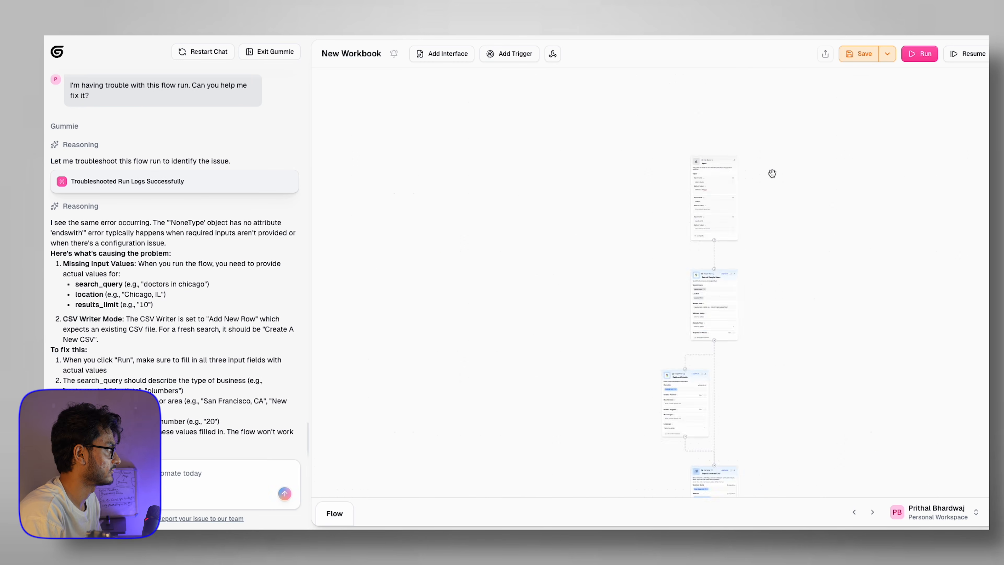
left_click_drag(789, 319, 760, 374)
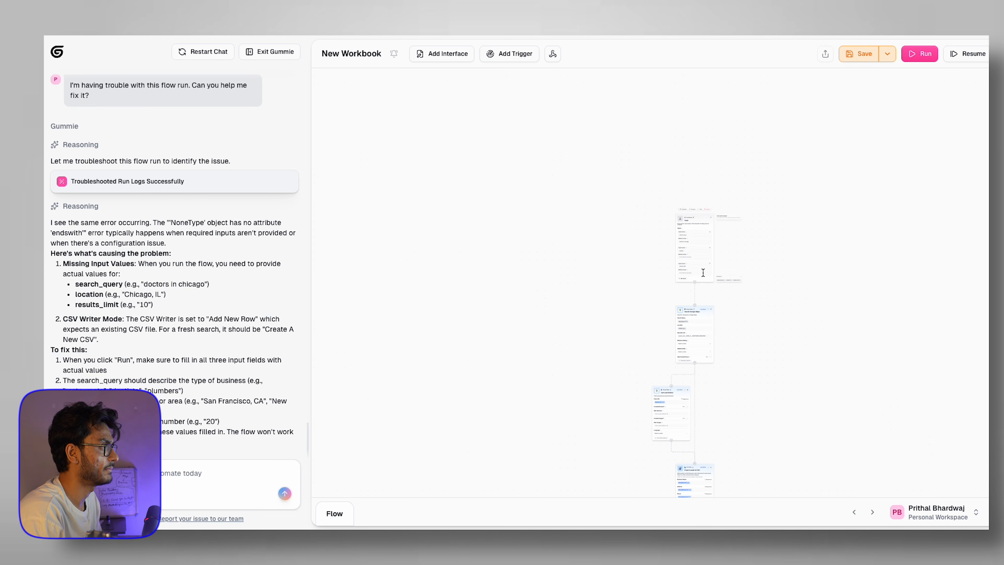
scroll(738, 256, "up", 6)
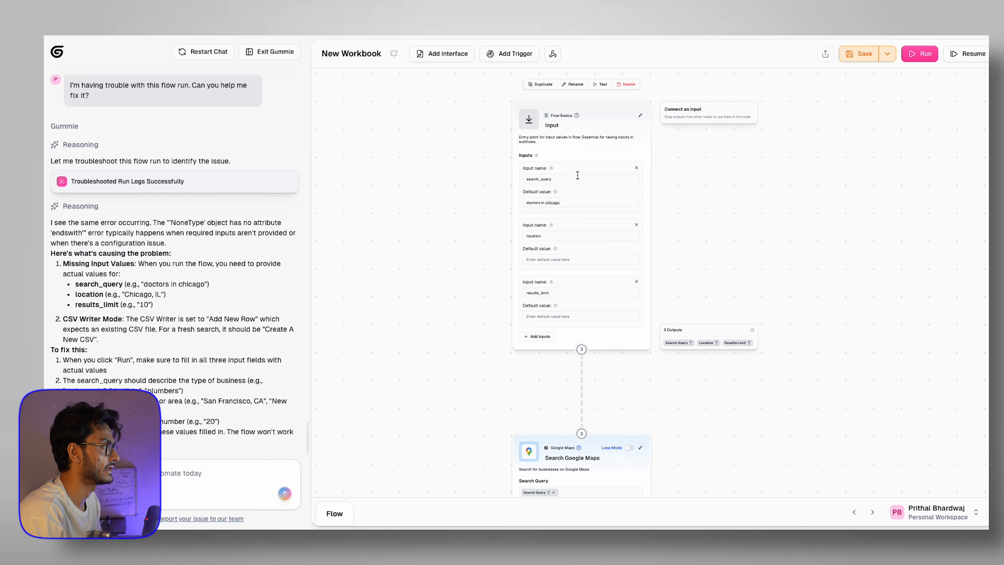
left_click_drag(531, 201, 576, 201)
left_click_drag(473, 329, 472, 136)
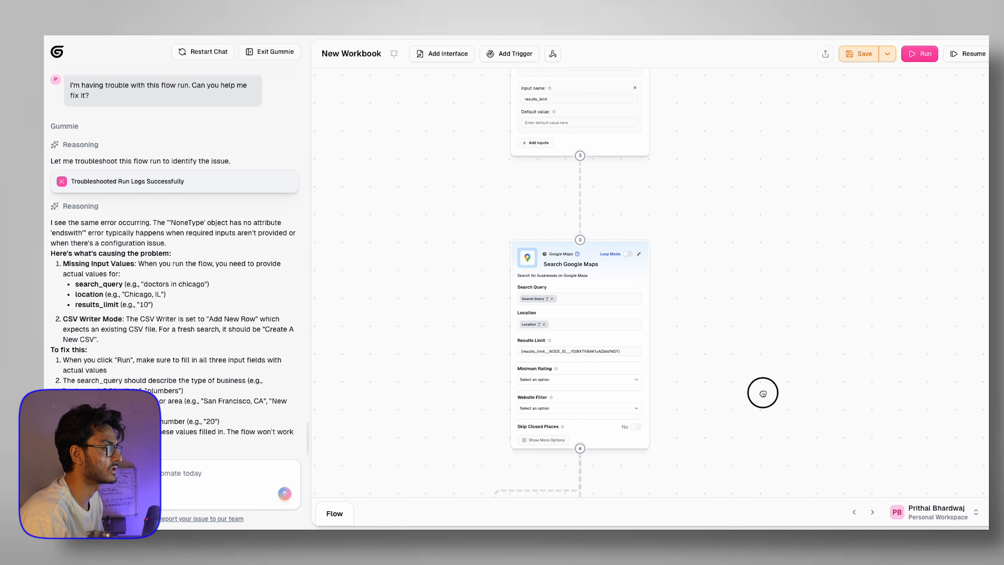
left_click_drag(763, 393, 767, 308)
left_click(609, 241)
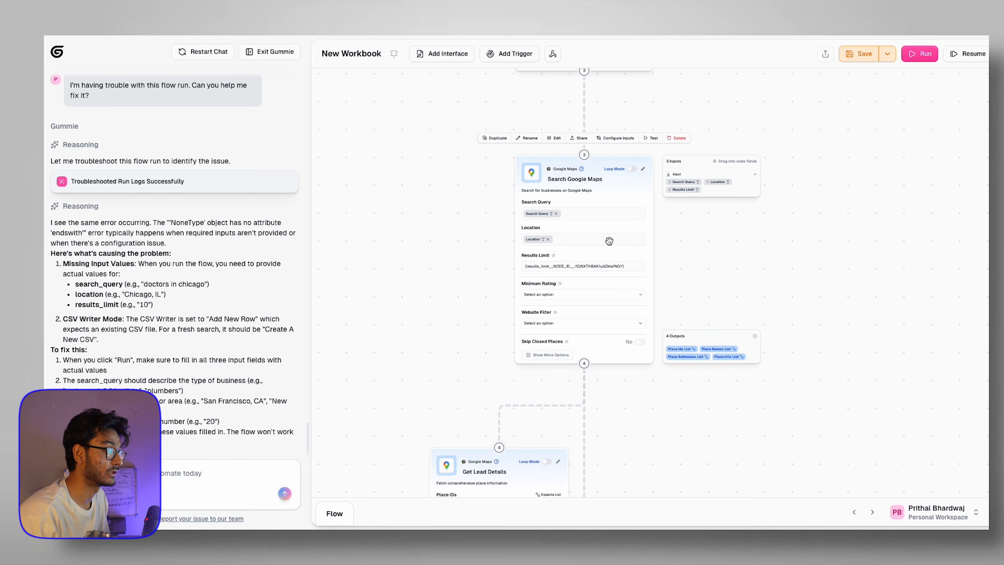
scroll(625, 392, "down", 6)
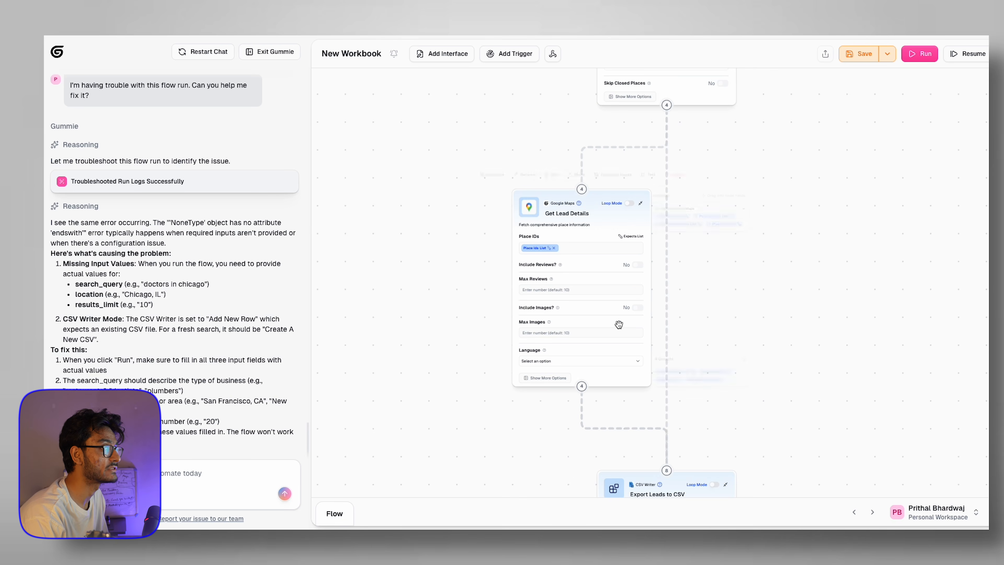
scroll(610, 420, "down", 8)
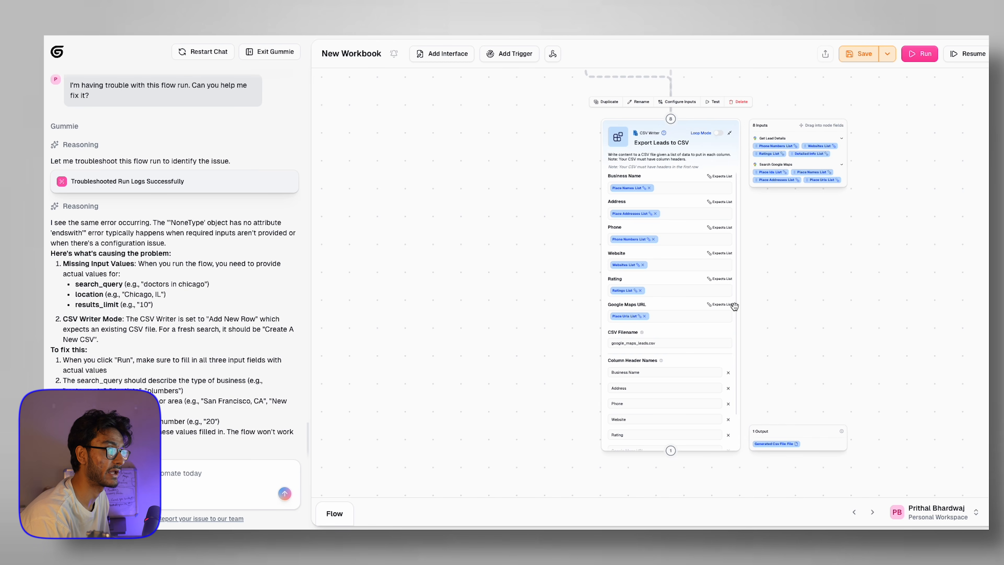
scroll(827, 320, "down", 5)
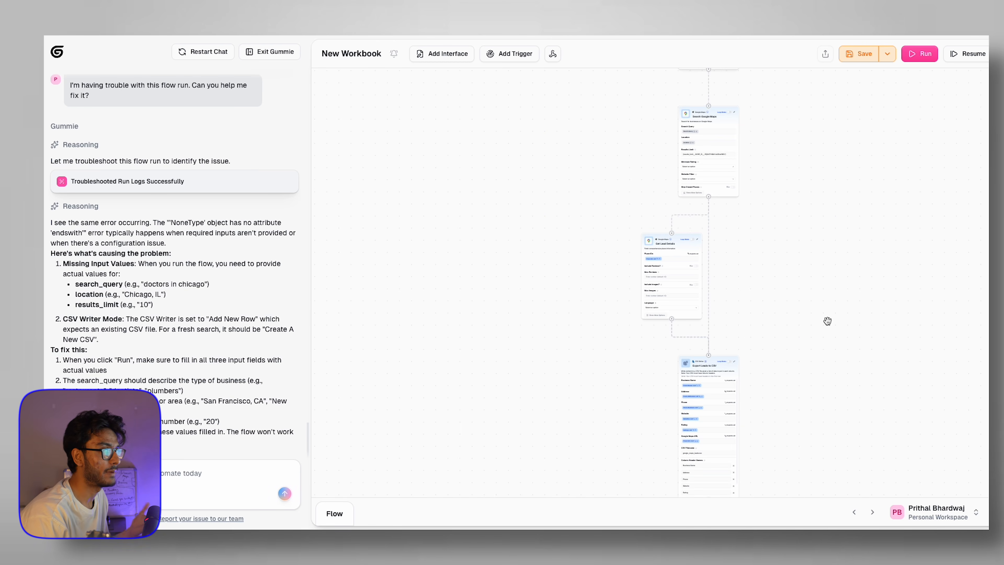